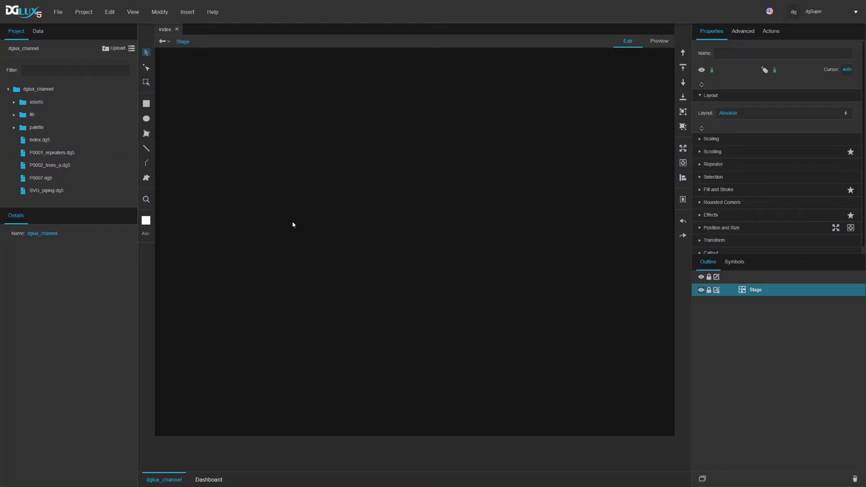
- Insert a Group component on the stage, move it near the upper-left corner, and enlarge it to cover over half the stage's width
right_click(240, 122)
mouse_move(269, 132)
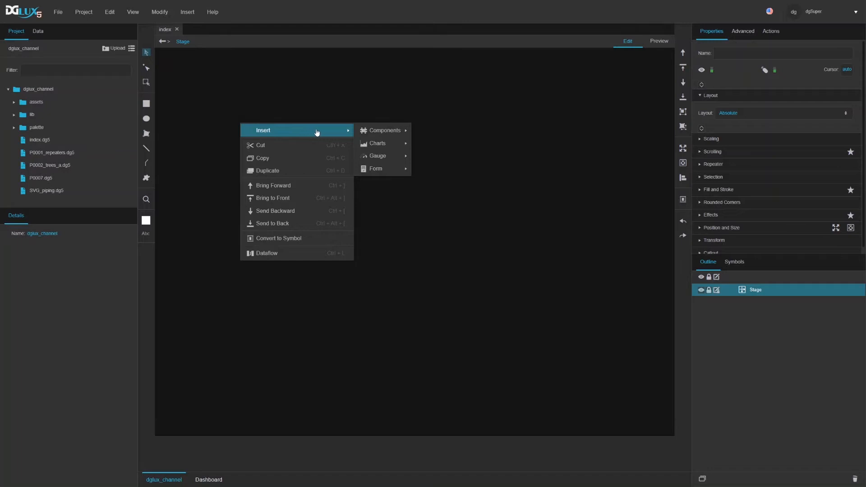
mouse_move(383, 131)
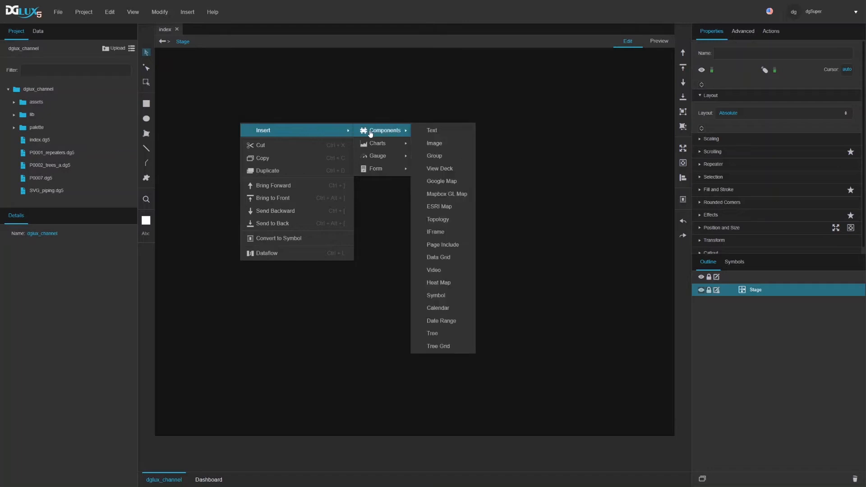
click(434, 155)
drag(240, 142, 214, 111)
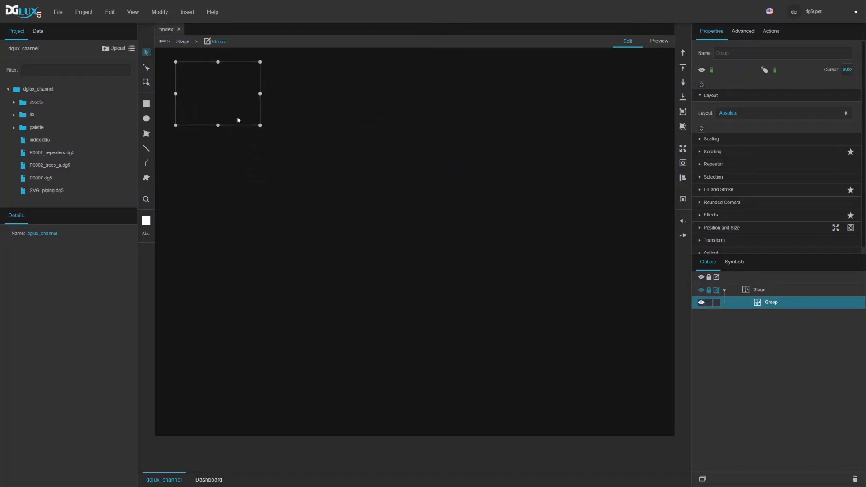
drag(260, 127, 488, 322)
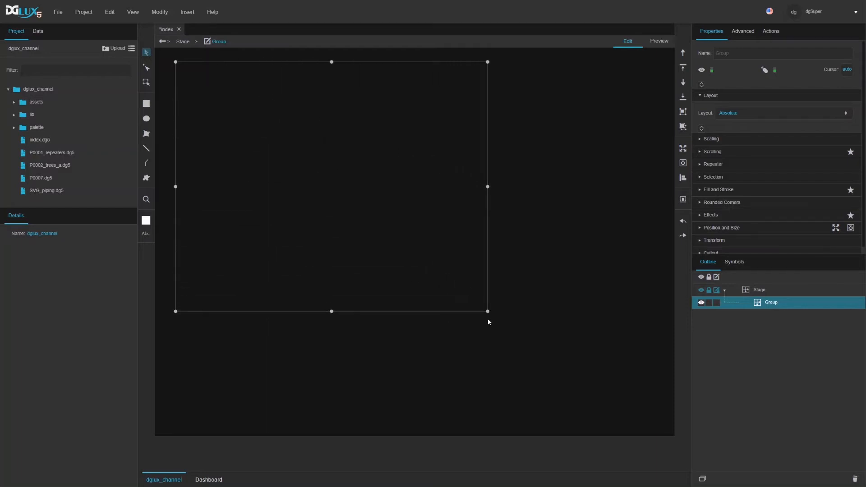
- Draw a white circle about 78 by 77 px inside the group, near its upper-left area
click(753, 291)
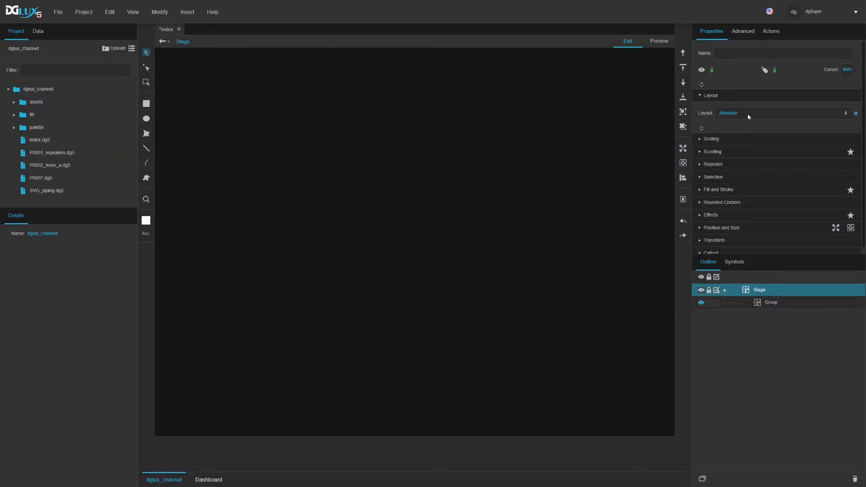
click(770, 304)
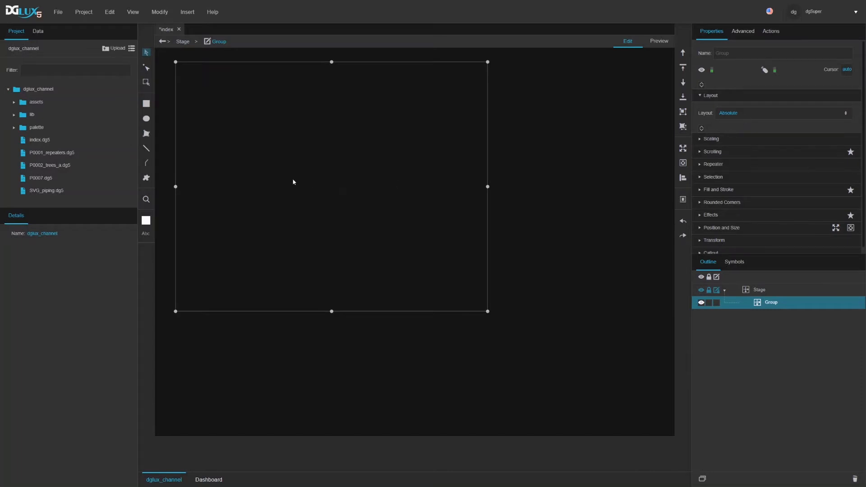
click(146, 119)
drag(205, 116, 239, 147)
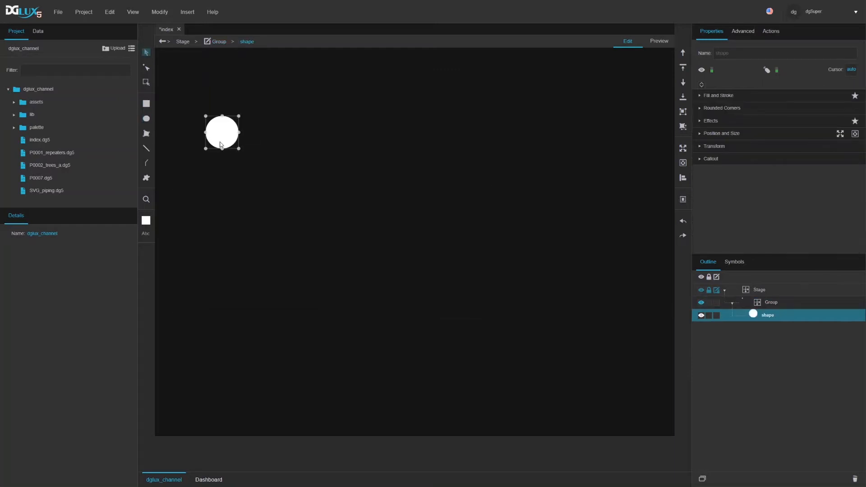
- Give the group a light grey solid stroke with a width of 1 and preview the page
click(766, 301)
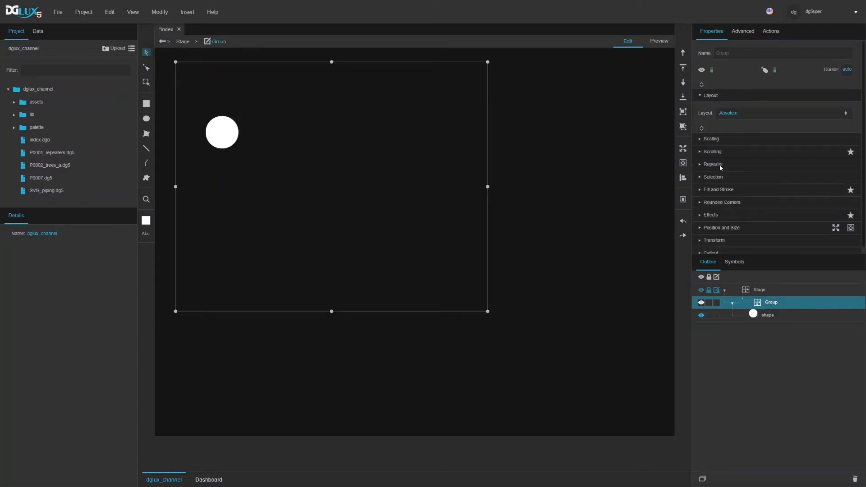
click(721, 190)
scroll(722, 194, down, 2)
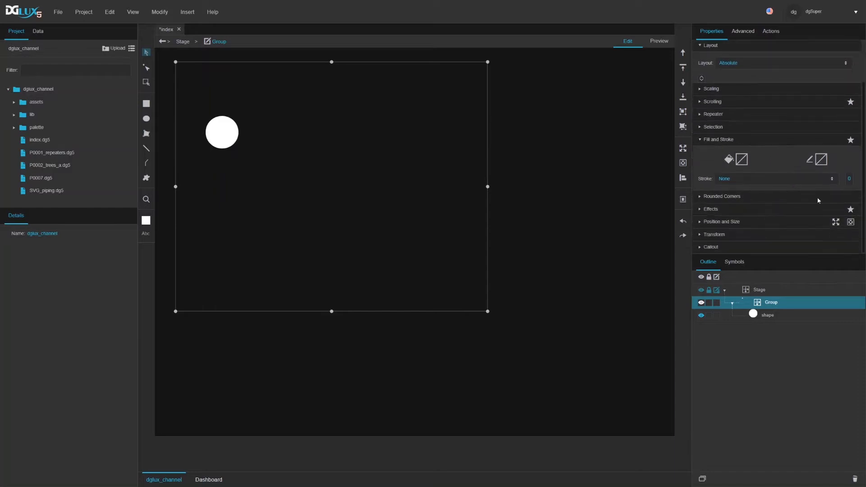
click(821, 160)
click(705, 176)
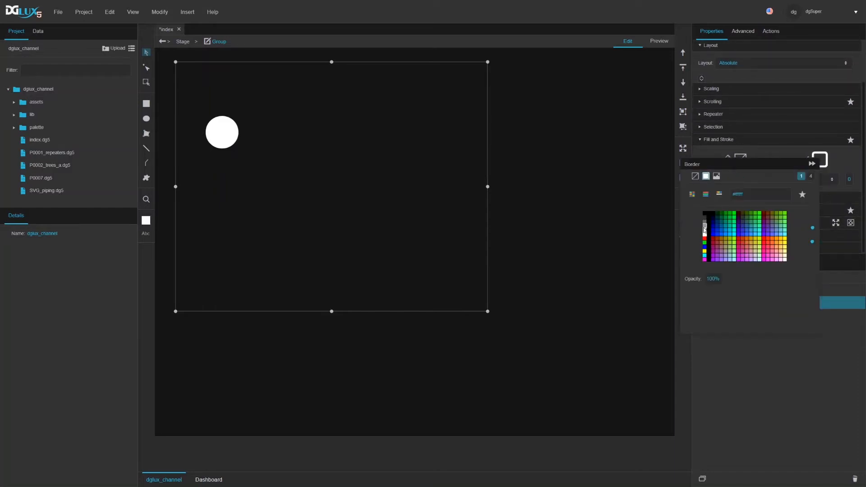
click(705, 229)
click(851, 177)
text(1)
click(784, 180)
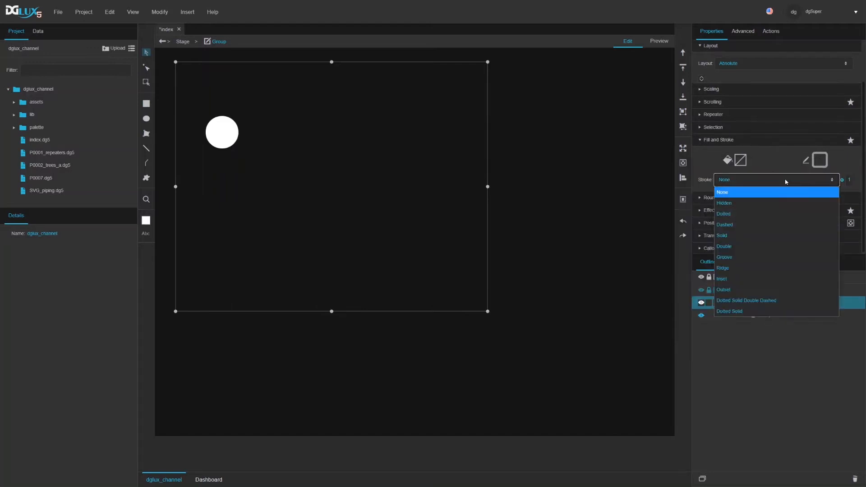
click(729, 236)
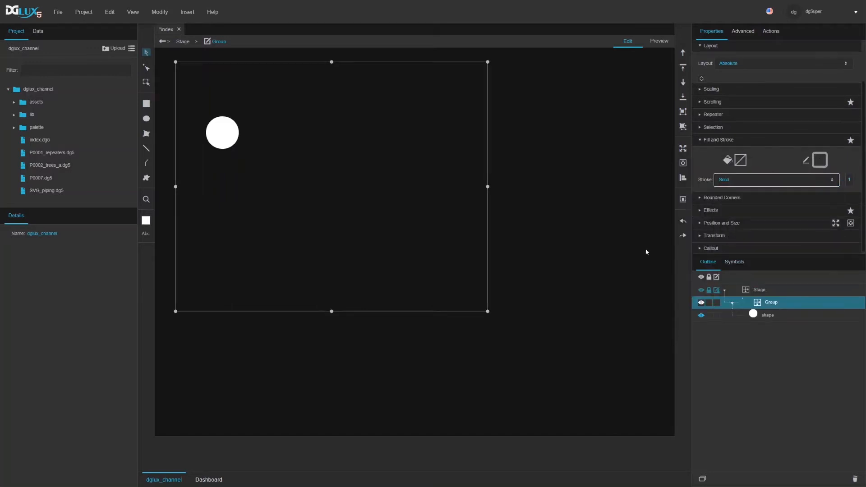
click(648, 47)
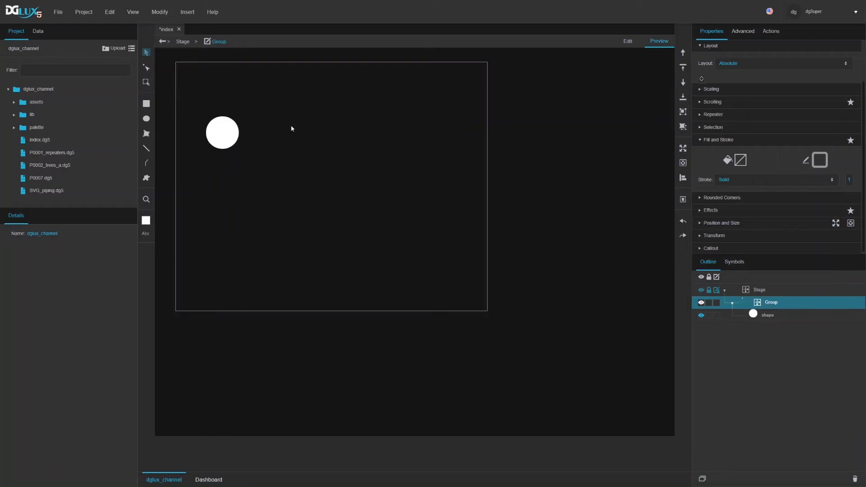
- Examine the circle's position and size settings relative to its parent group
click(756, 316)
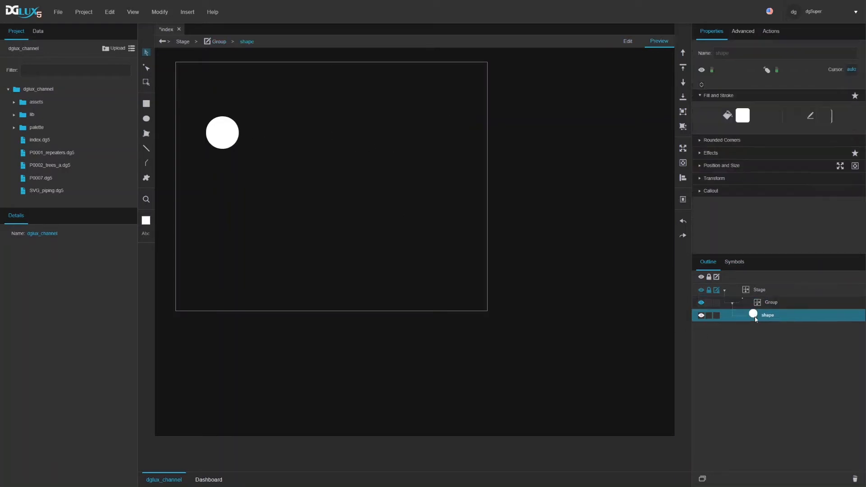
click(726, 166)
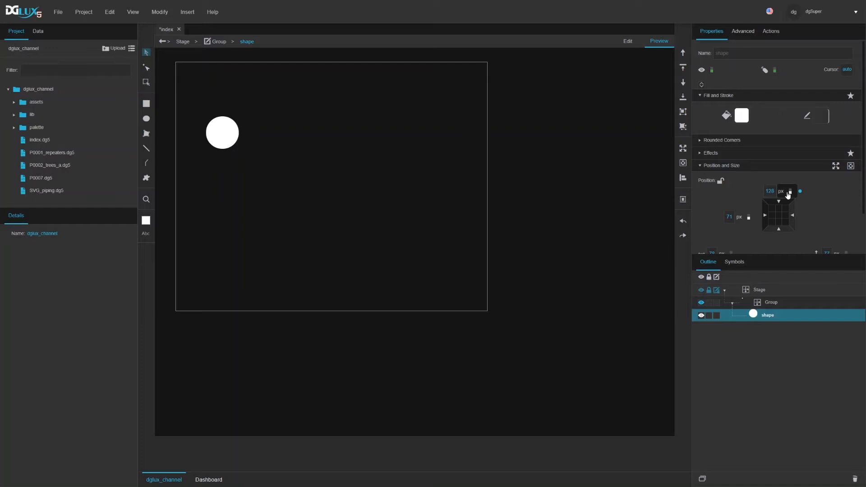
scroll(787, 194, down, 2)
scroll(787, 195, up, 1)
click(777, 306)
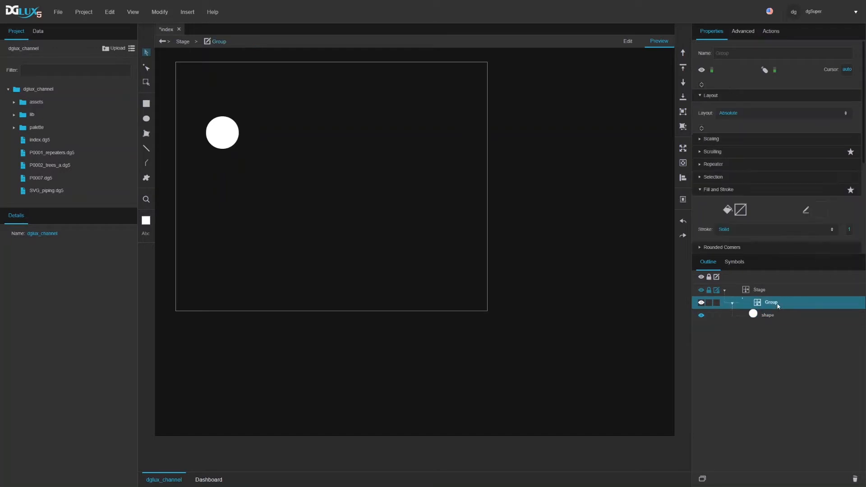
click(775, 314)
scroll(738, 185, down, 1)
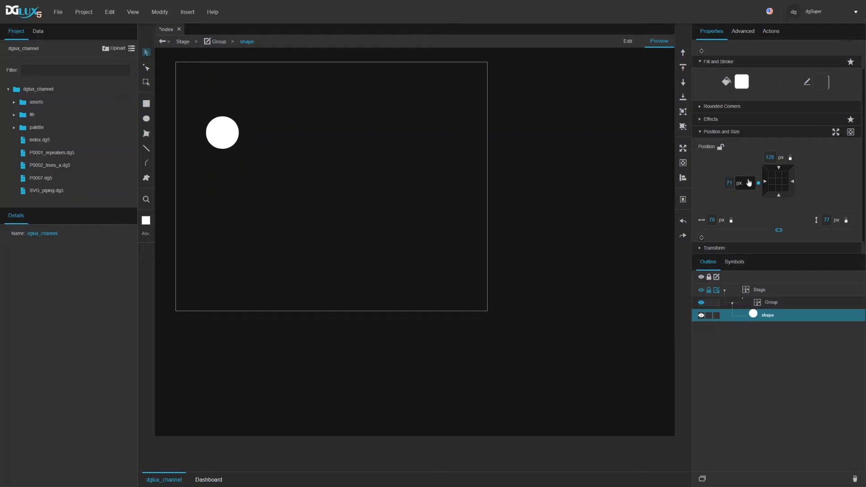
- Return to edit mode and shift the group slightly on the stage together with its circle
click(627, 42)
click(382, 212)
drag(425, 233, 386, 217)
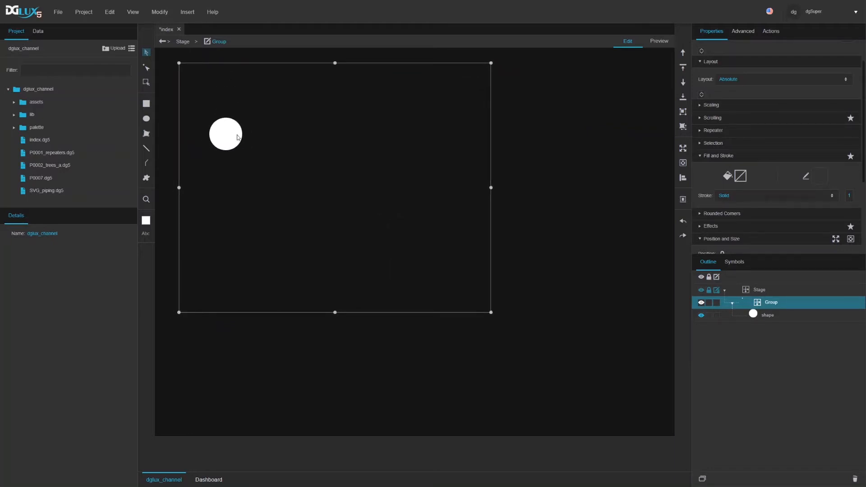
- Duplicate the circle and place the copy above and beside the original, about 217 px from the group's left and 56 px from its top
click(769, 315)
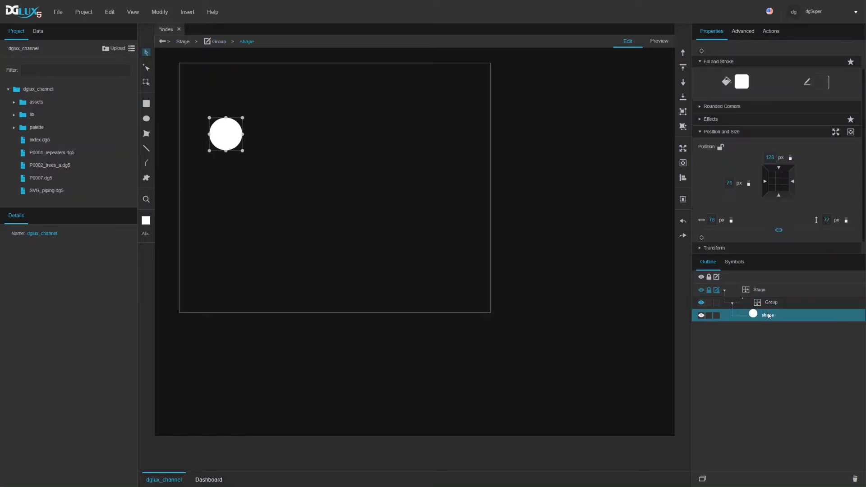
key(ctrl+d)
drag(232, 137, 292, 106)
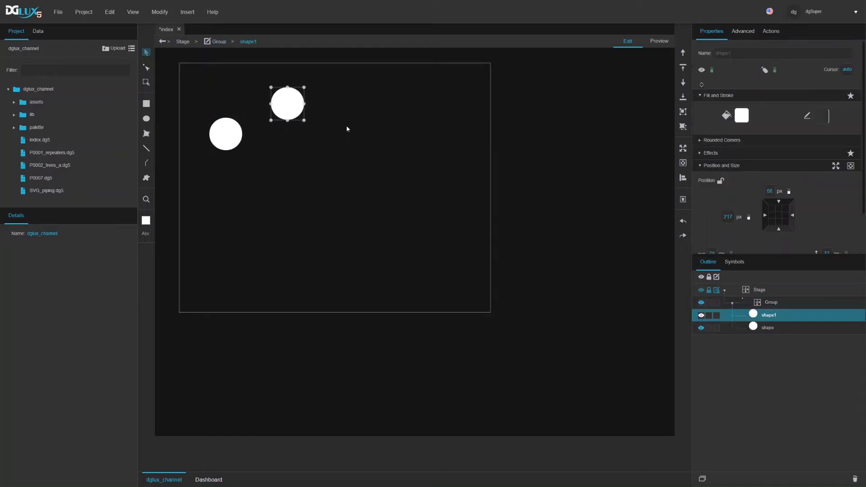
- Move the group to about 26 px from the stage's left and 29 px from its top, and shrink it to about 668 by 472 px
click(772, 304)
drag(429, 228, 410, 226)
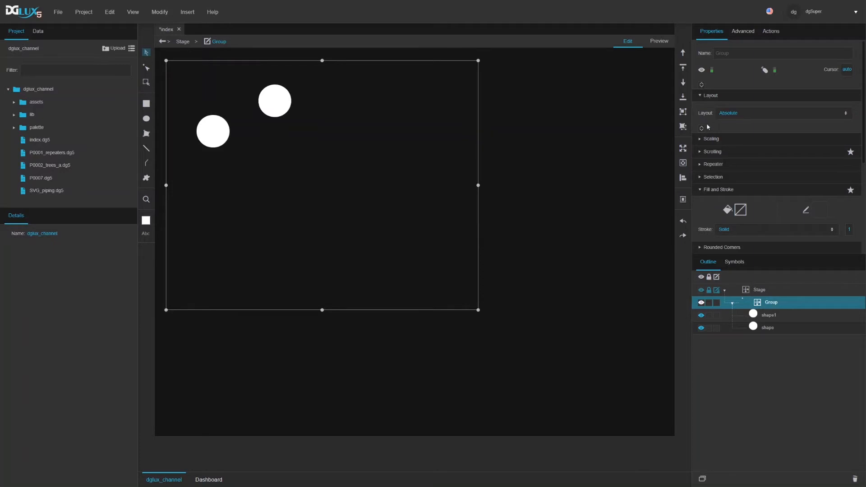
click(700, 139)
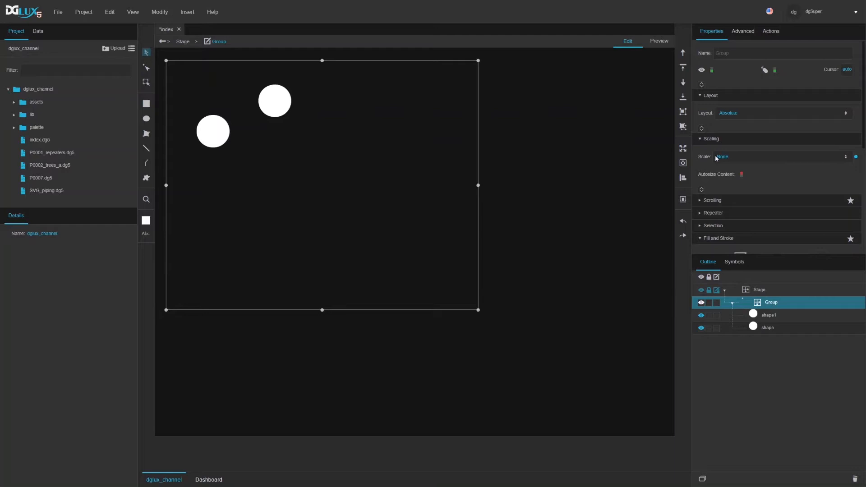
drag(479, 311, 461, 262)
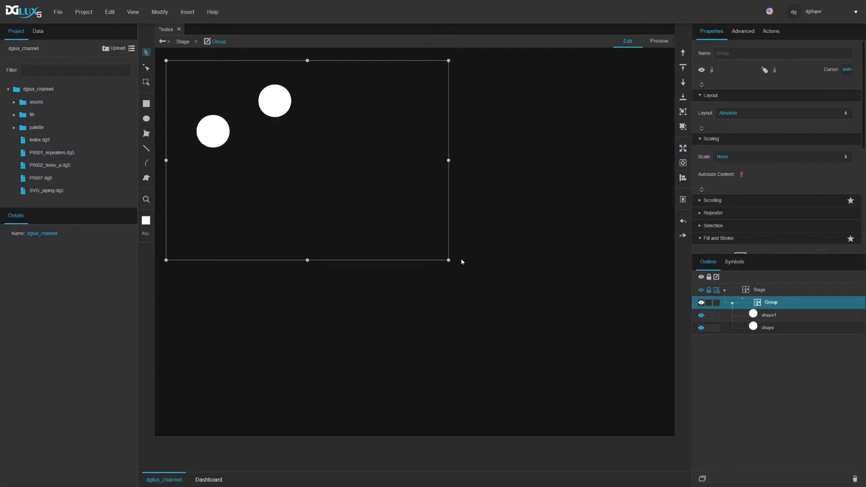
- Set the group's scaling mode to Fit Ratio
click(721, 157)
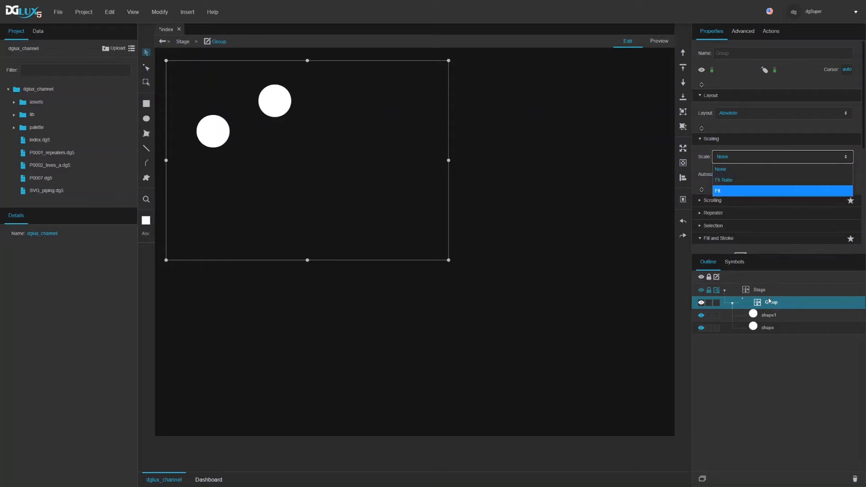
click(726, 183)
scroll(780, 234, down, 5)
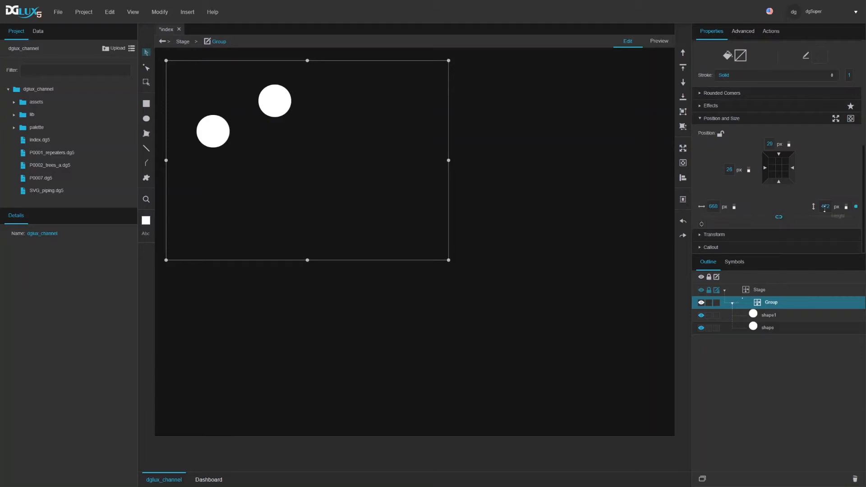
scroll(766, 180, up, 5)
click(730, 157)
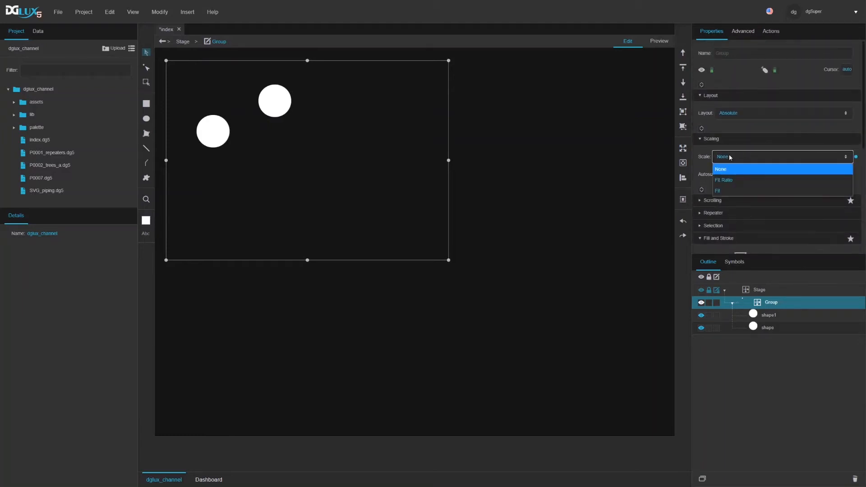
click(729, 181)
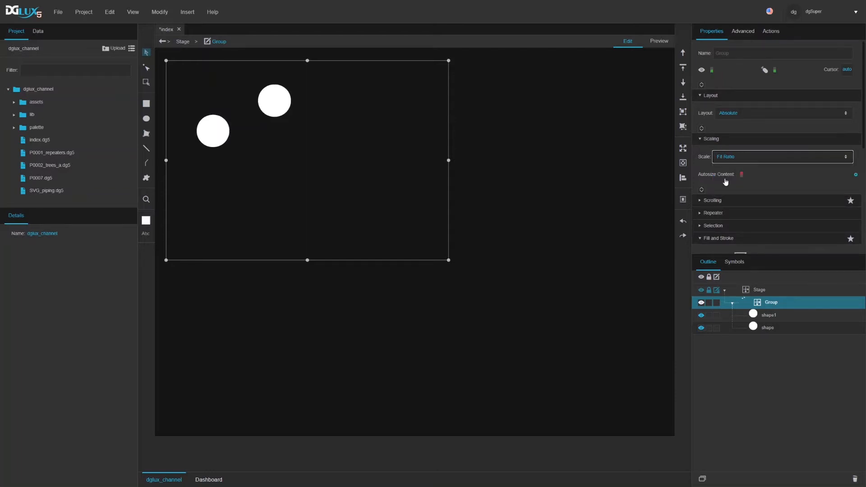
- Reveal the group's Content Width and Content Height and compare them with its width and height under Position and Size
click(701, 190)
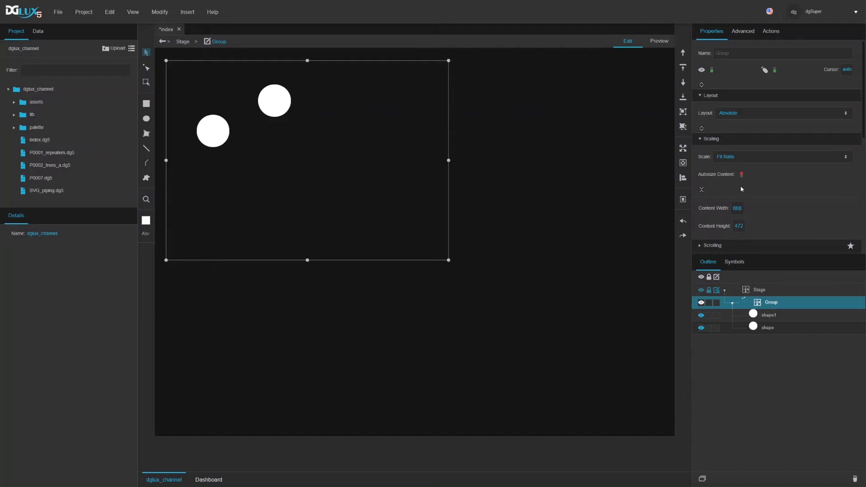
scroll(744, 199, down, 1)
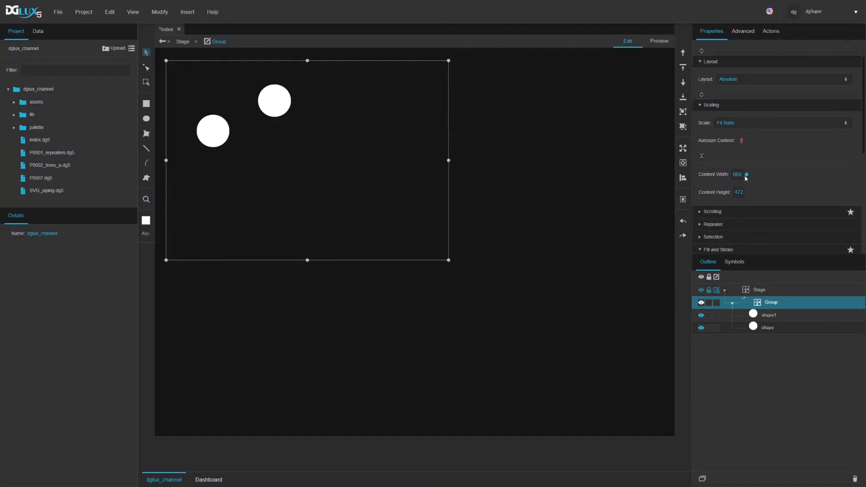
scroll(743, 194, down, 5)
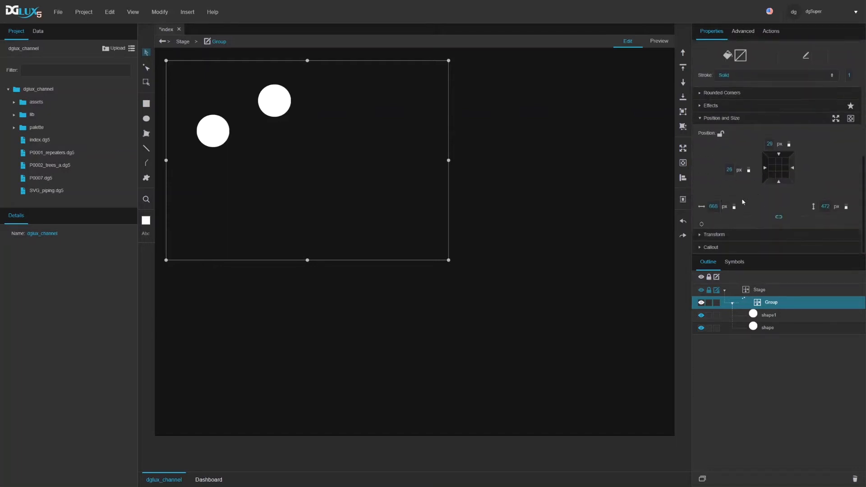
scroll(806, 201, up, 6)
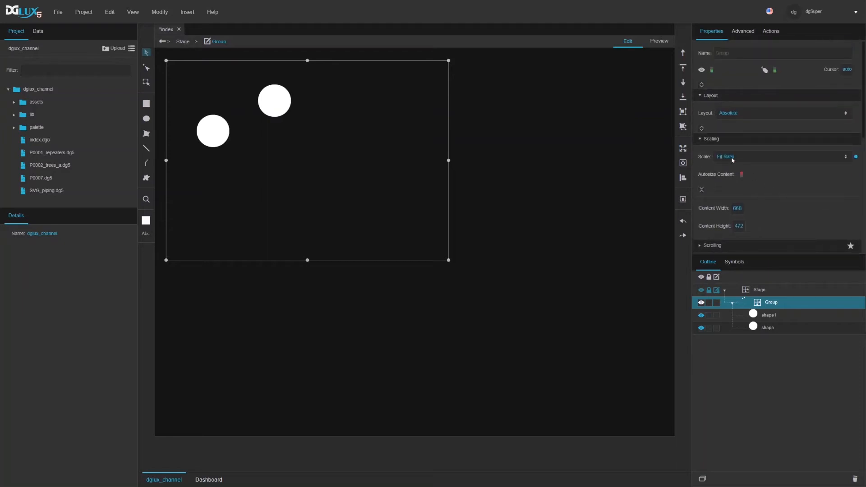
scroll(756, 188, down, 5)
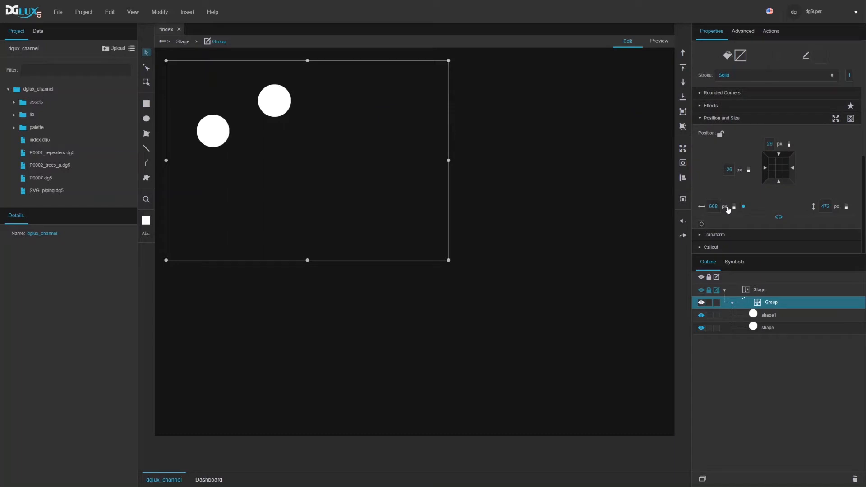
scroll(772, 179, up, 4)
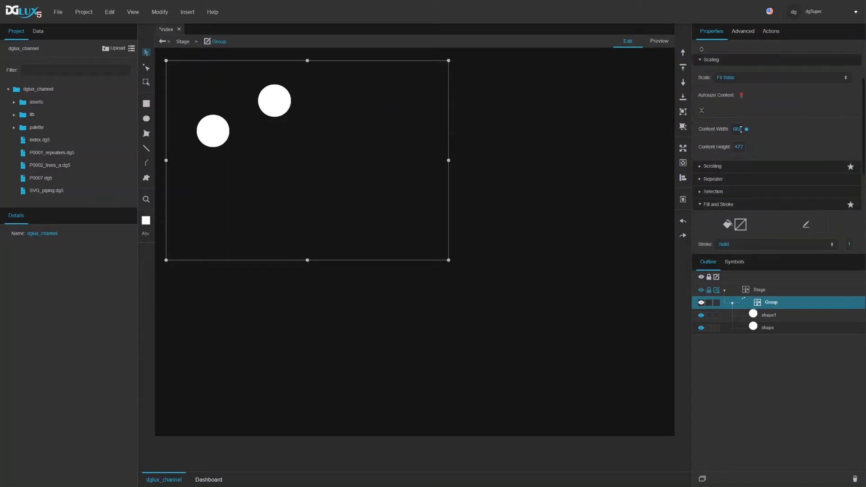
scroll(742, 135, up, 1)
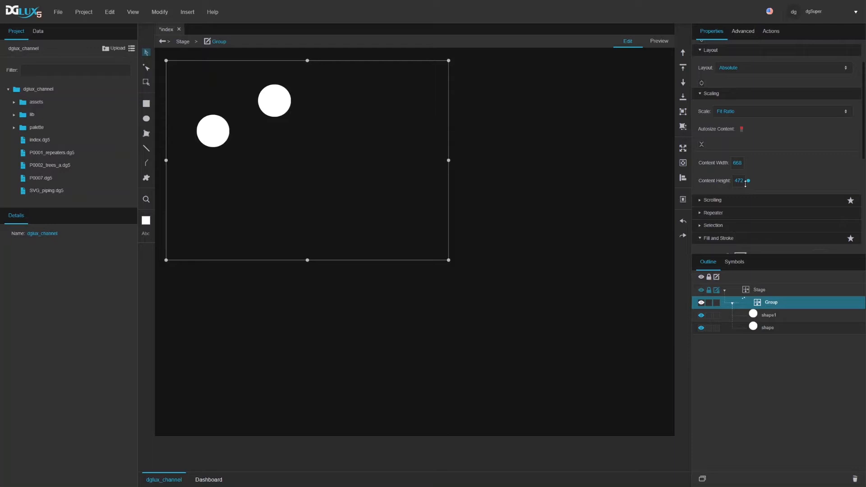
scroll(763, 185, down, 6)
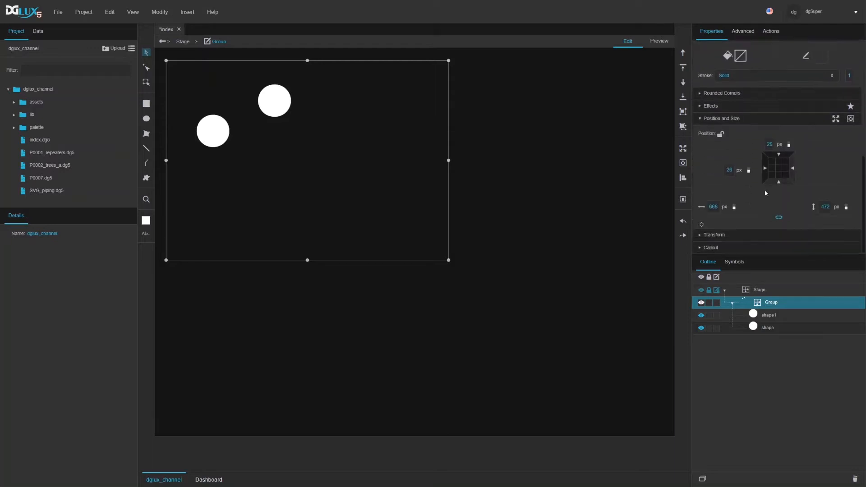
- Enlarge the group toward the stage's lower right corner, and shrink it to a narrower shape to compare how Fit Ratio scales the circles
scroll(764, 191, up, 3)
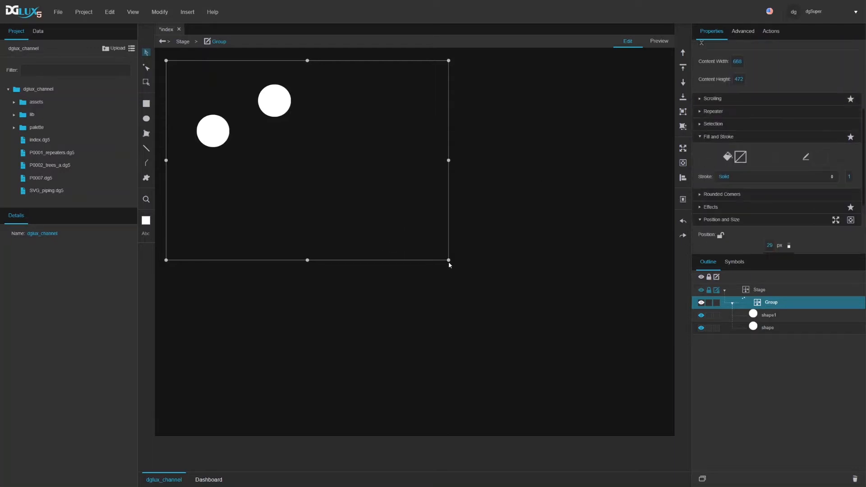
drag(448, 260, 632, 403)
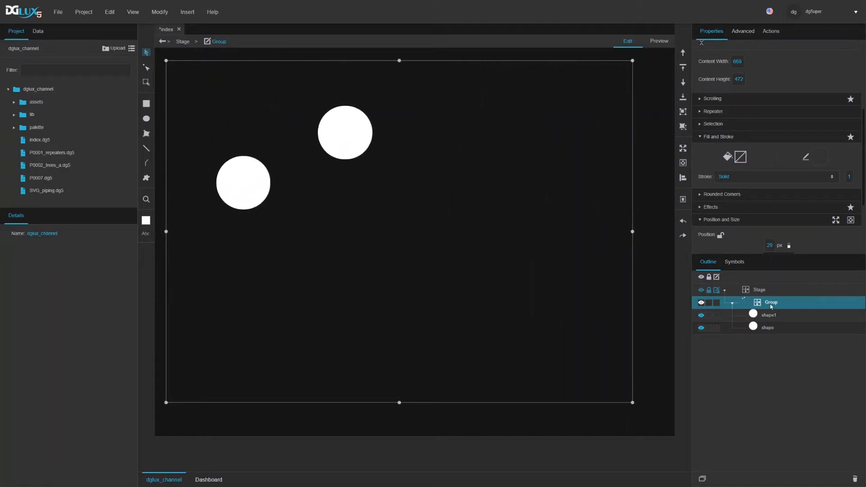
scroll(741, 167, up, 3)
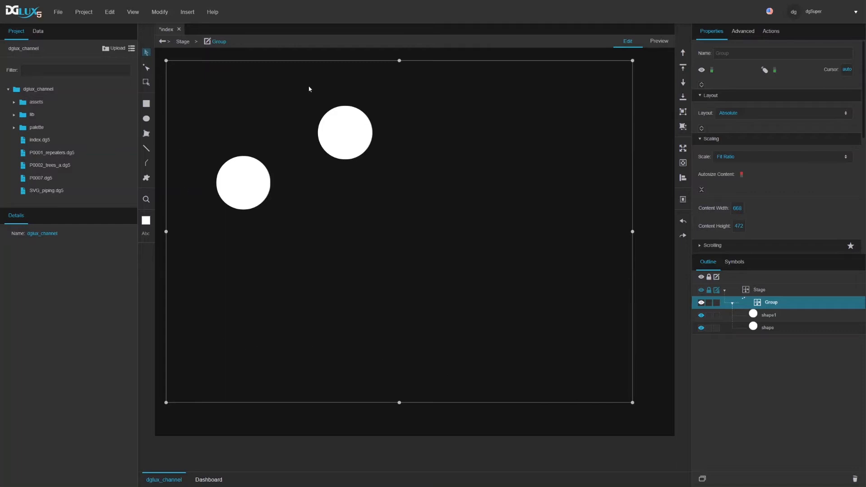
drag(632, 403, 528, 378)
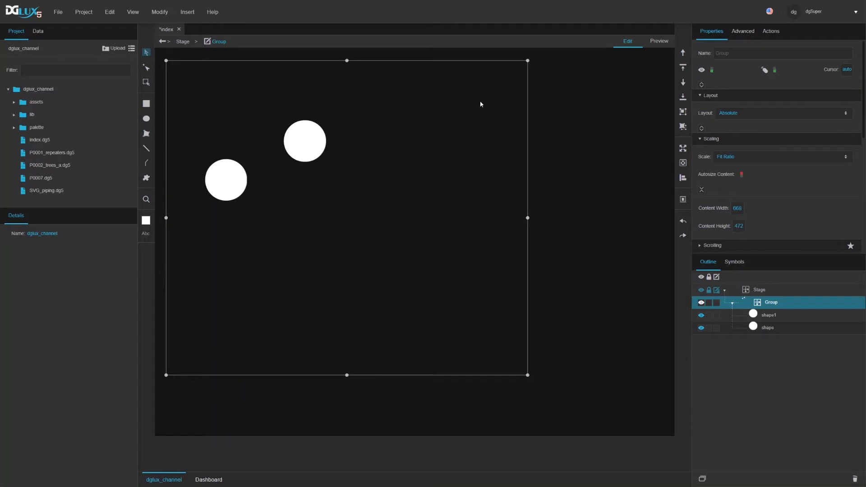
- Draw a rectangle inside the group about 352 px from its left and 179 px from its top, and fill it with dark grey
click(146, 103)
drag(356, 186, 453, 258)
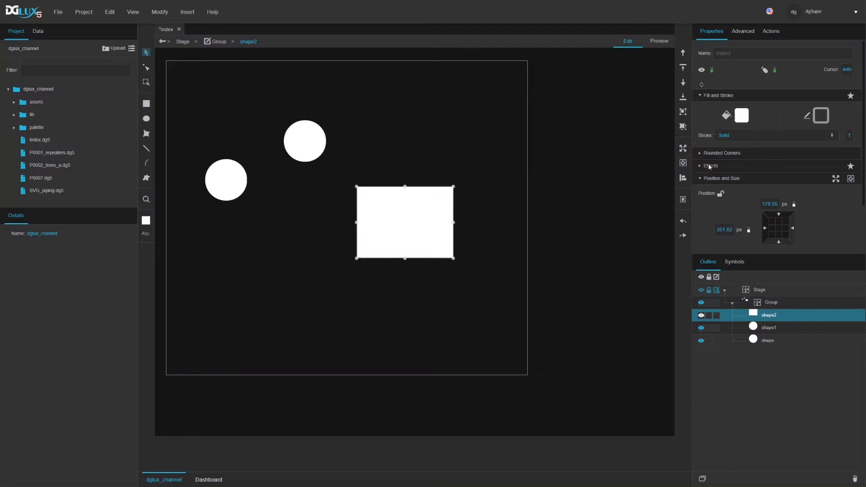
click(743, 115)
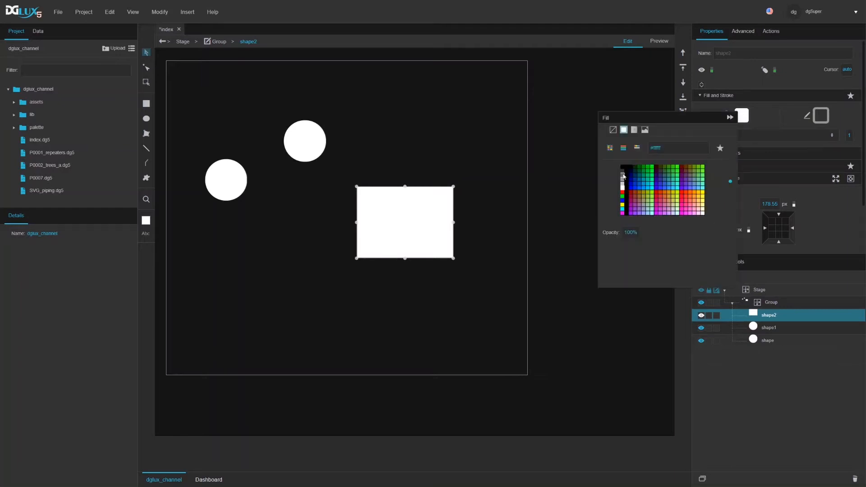
click(623, 177)
- Send the grey rectangle behind both circles and stretch it to fill the group's content area
click(682, 97)
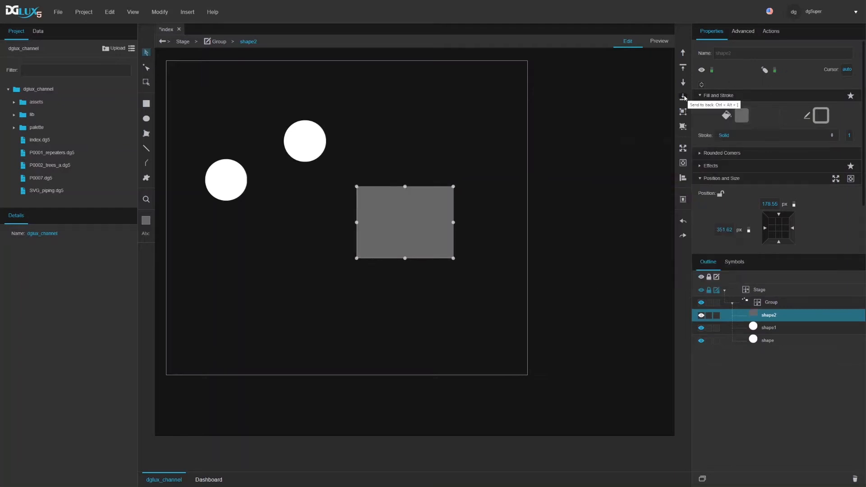
click(683, 96)
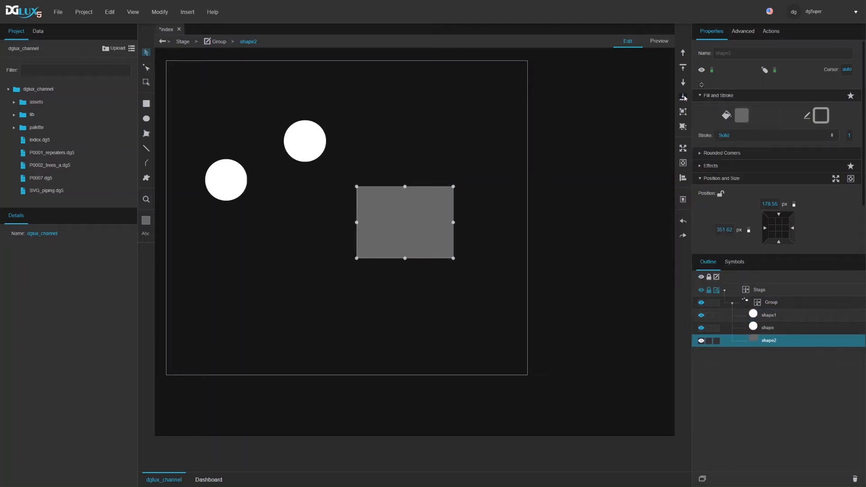
click(683, 149)
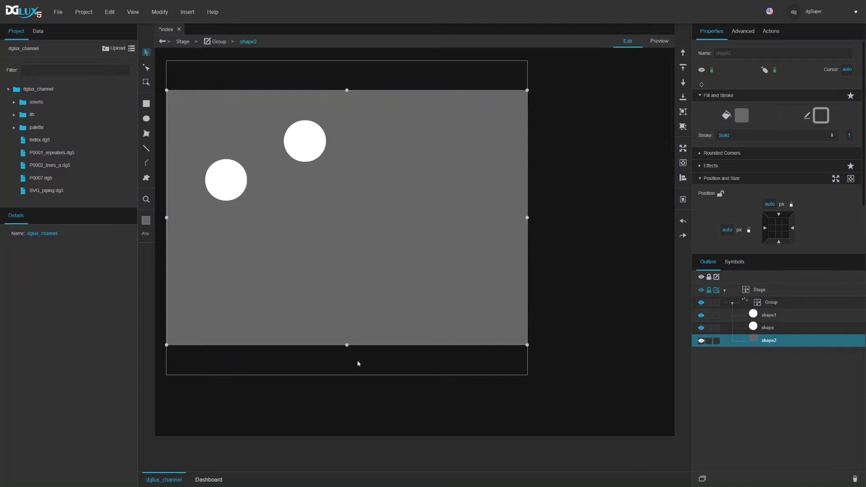
- Resize the whole group to a wide, short shape and to a narrower, taller one under Fit Ratio scaling
click(768, 302)
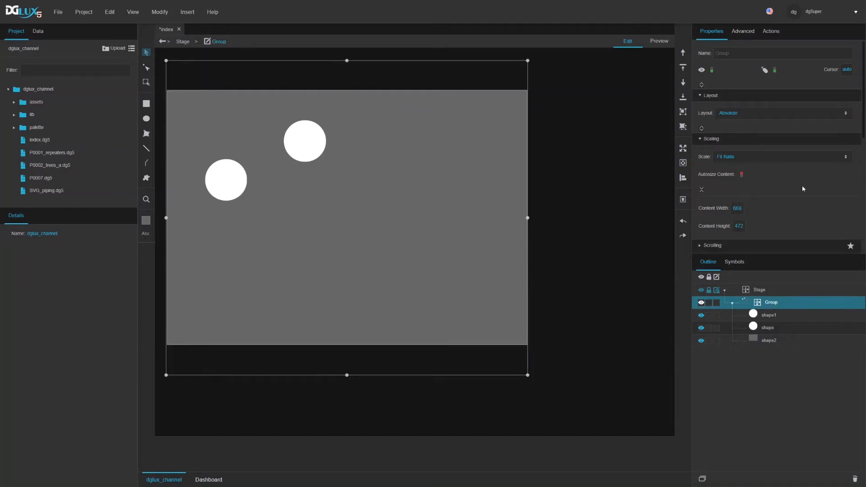
scroll(739, 208, down, 1)
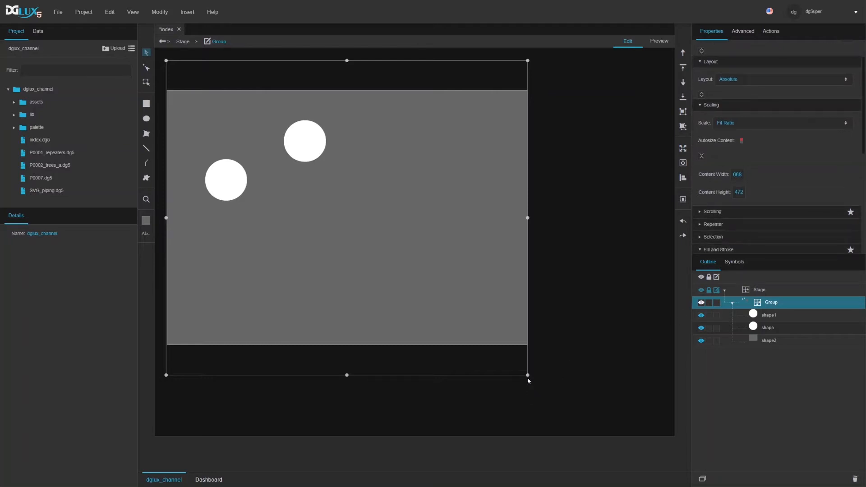
drag(527, 375, 590, 252)
drag(564, 278, 471, 328)
- Set the group's scaling mode to Fit, and resize the group to a wide, short shape and to a taller, narrower one
click(737, 157)
click(718, 189)
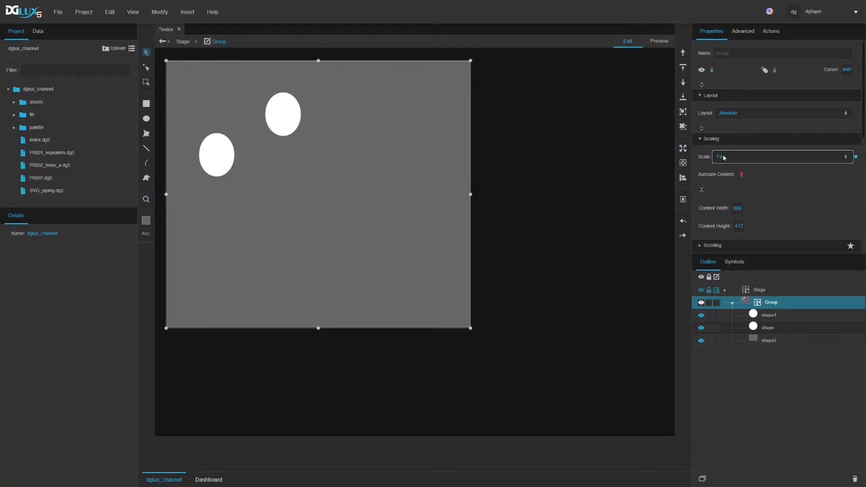
drag(470, 328, 521, 145)
drag(526, 186, 462, 305)
- Set the group's scaling mode to Fit Ratio and enlarge the group by its lower corner
click(793, 157)
click(728, 177)
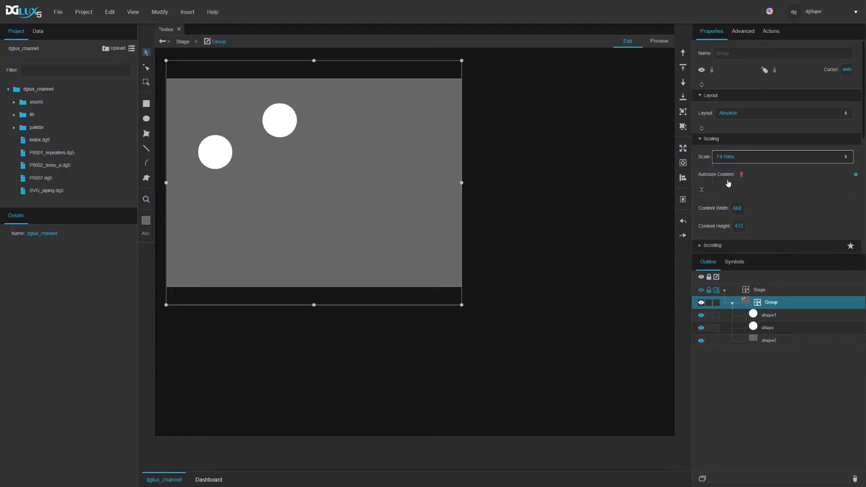
drag(461, 305, 518, 342)
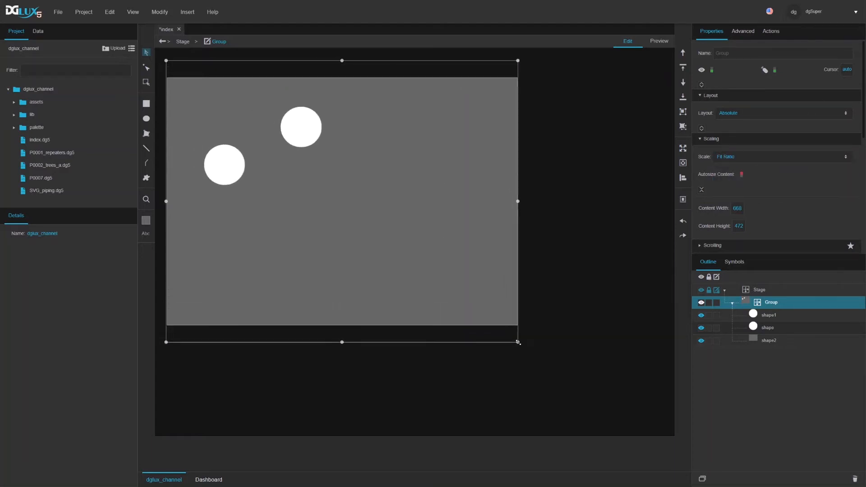
- Check the upper circle's position and size, and set the group's Content Width to 1200 and Content Height to 900
click(763, 315)
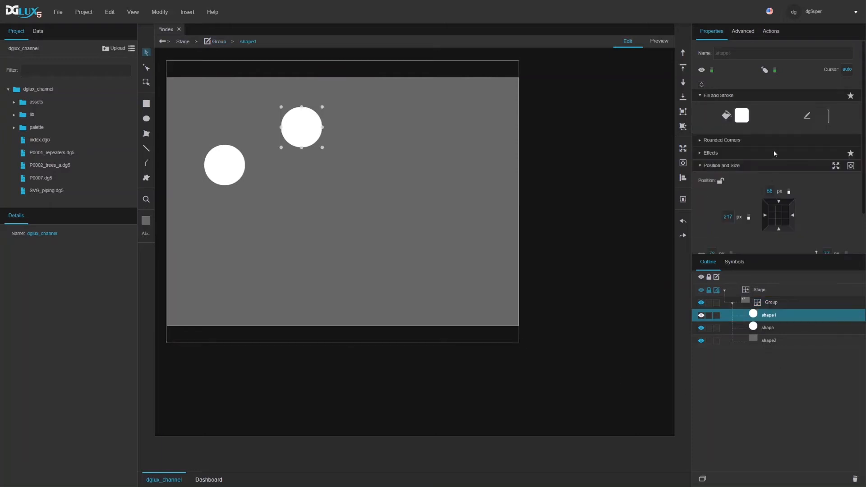
scroll(774, 153, down, 3)
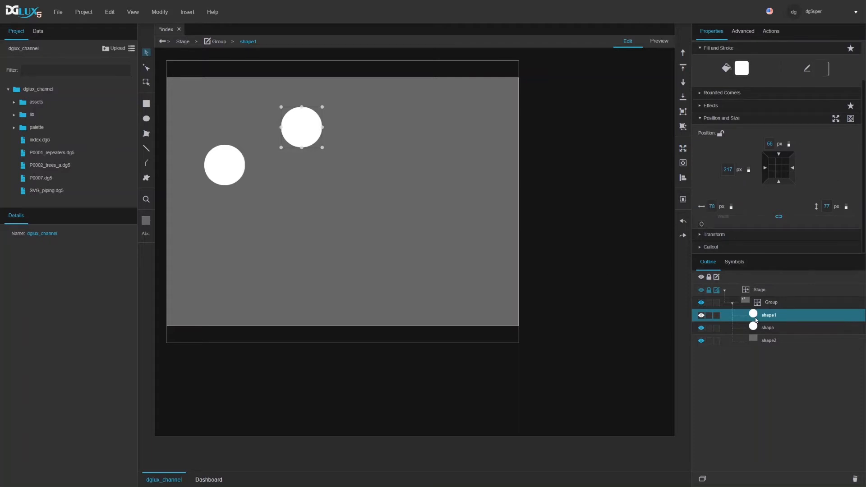
click(767, 302)
scroll(761, 174, up, 3)
scroll(744, 201, down, 2)
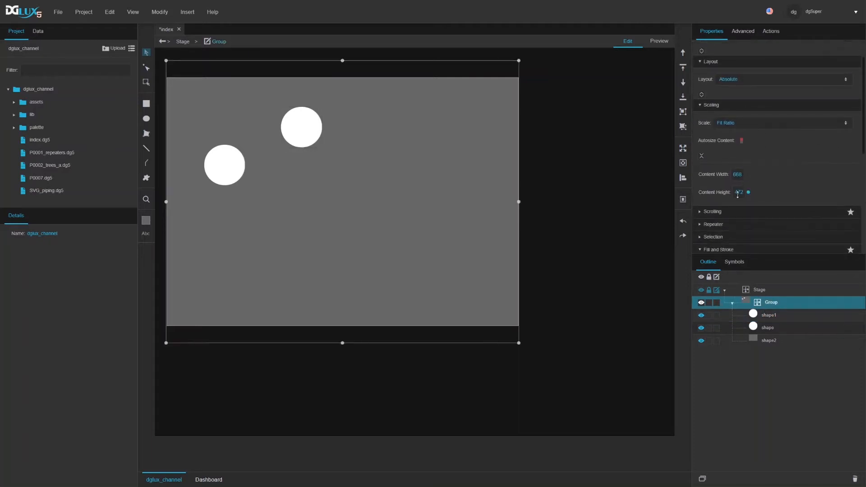
double_click(735, 174)
key(Return)
double_click(738, 192)
text(9)
key(Return)
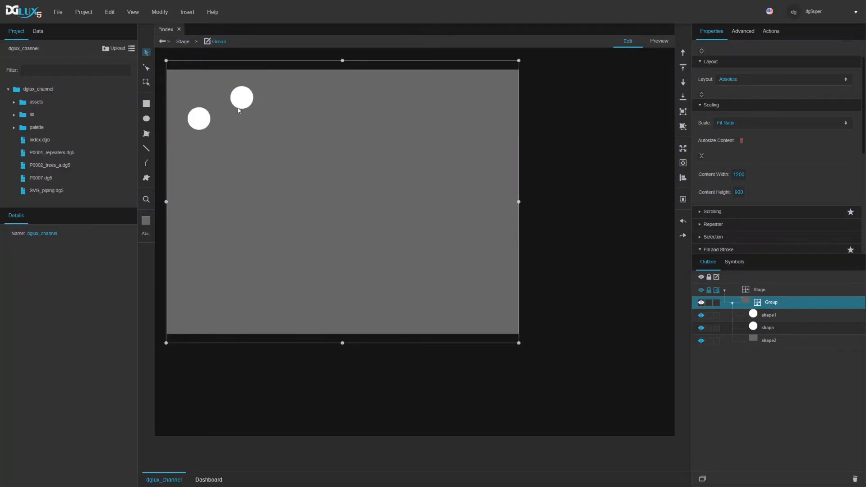
- Recheck the upper circle's position and size, and set the group's scaling mode to None
click(766, 315)
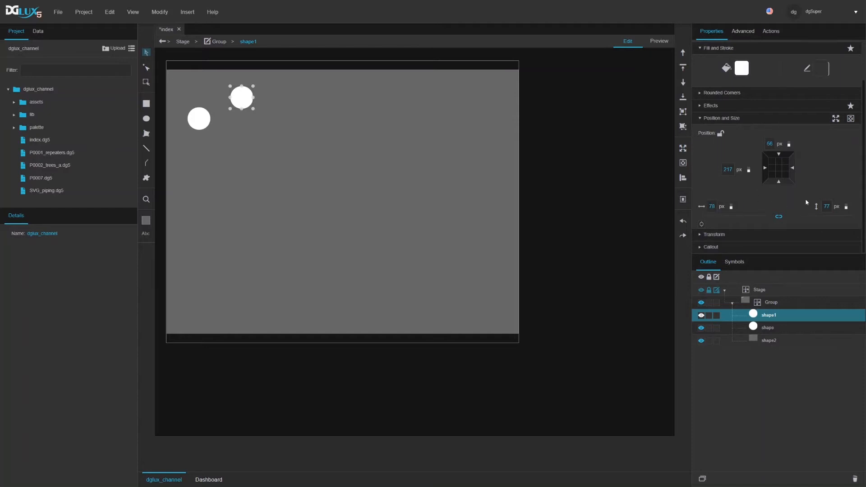
click(784, 303)
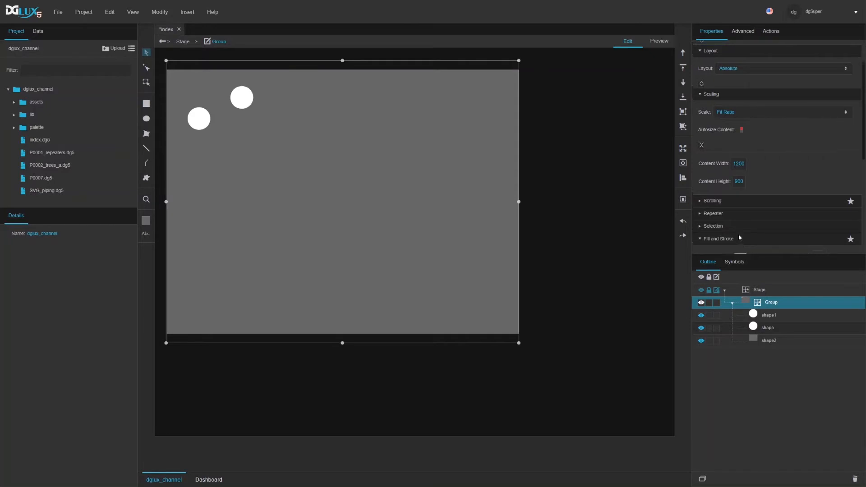
scroll(737, 234, up, 2)
click(729, 157)
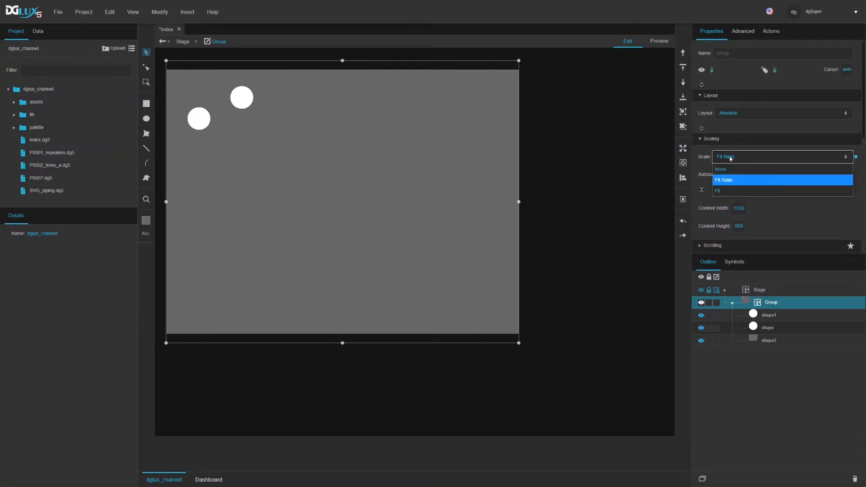
click(730, 171)
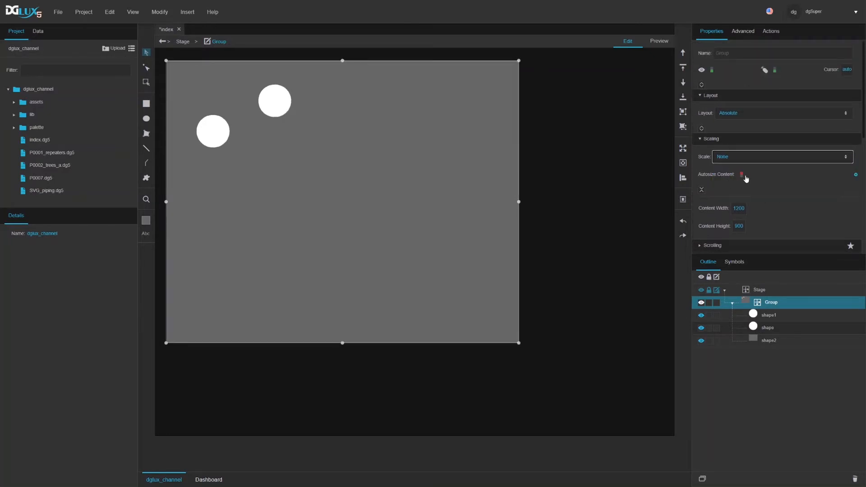
click(703, 190)
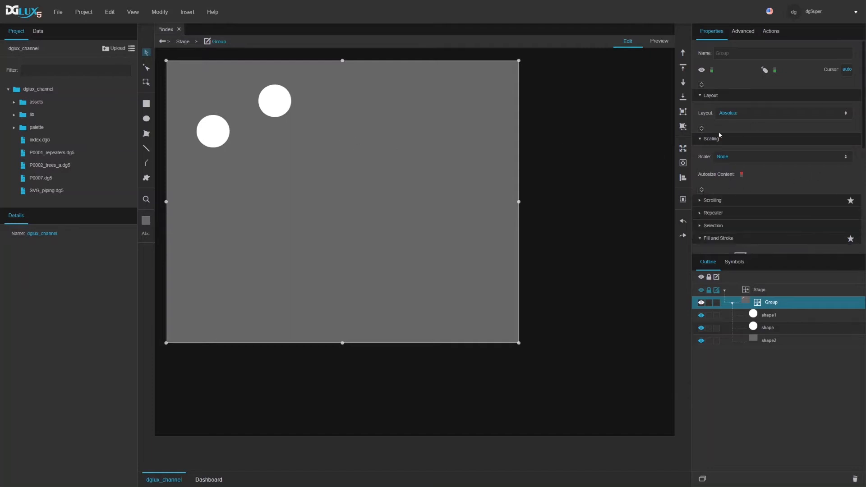
- Reveal the group's additional layout options and review the layout choices, keeping Absolute
click(701, 129)
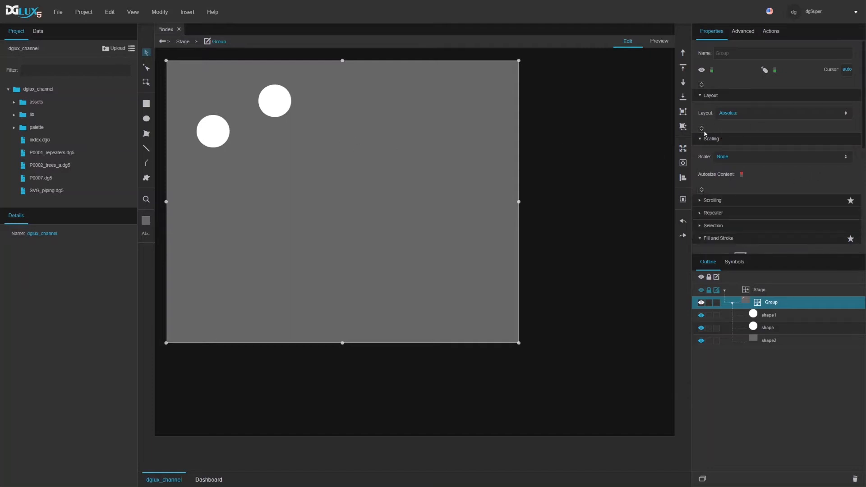
click(735, 117)
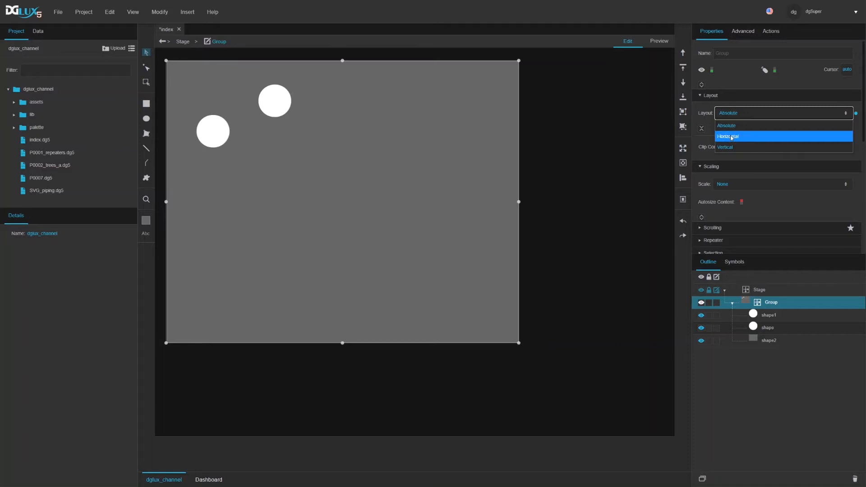
click(726, 124)
- Highlight the group's three shapes together, and set the group's layout to Horizontal
click(764, 317)
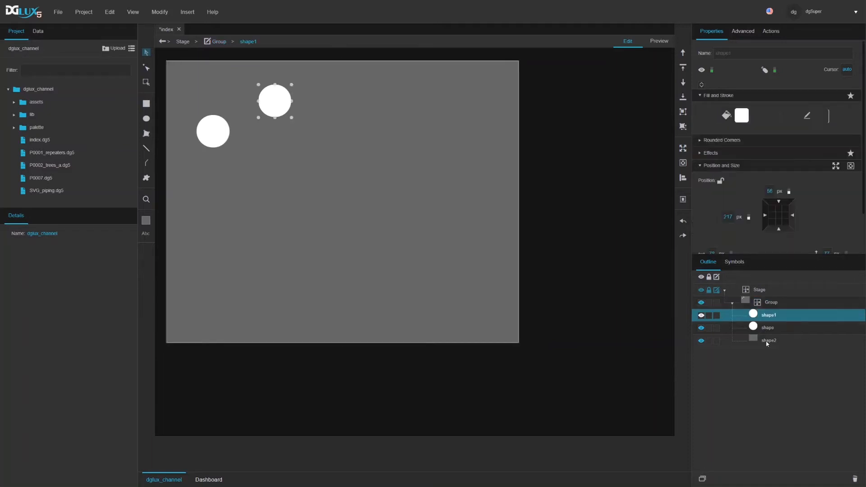
shift+click(766, 341)
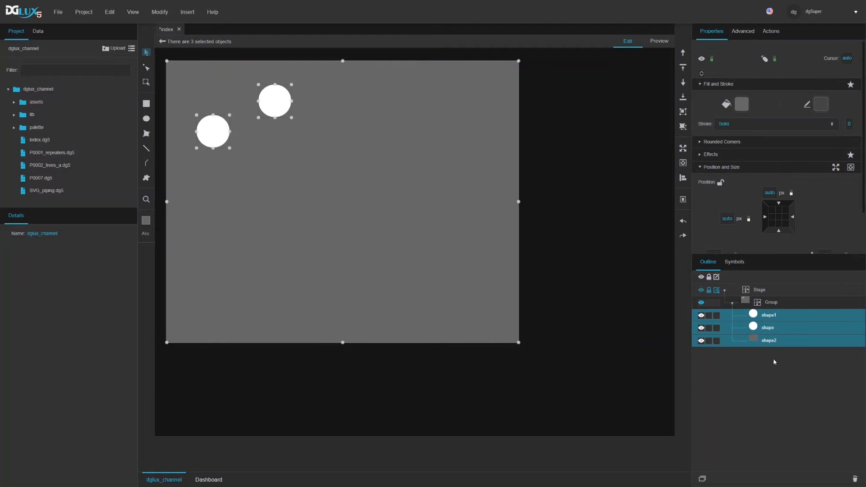
click(771, 302)
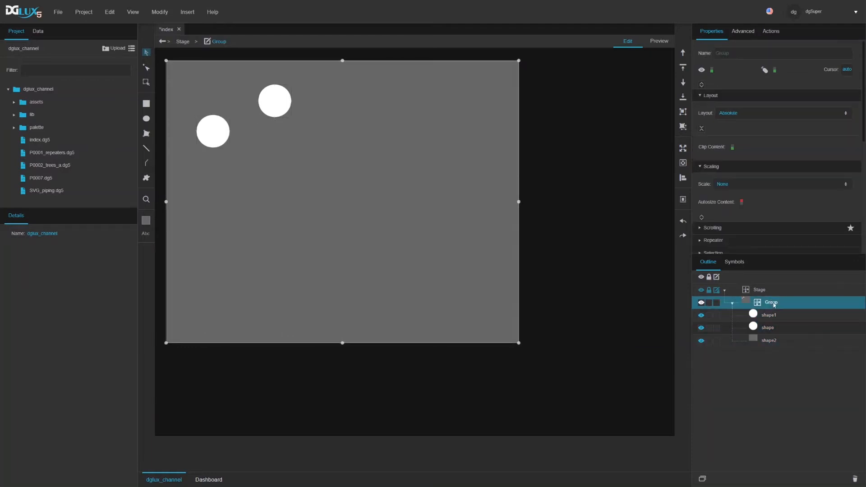
click(730, 113)
click(732, 136)
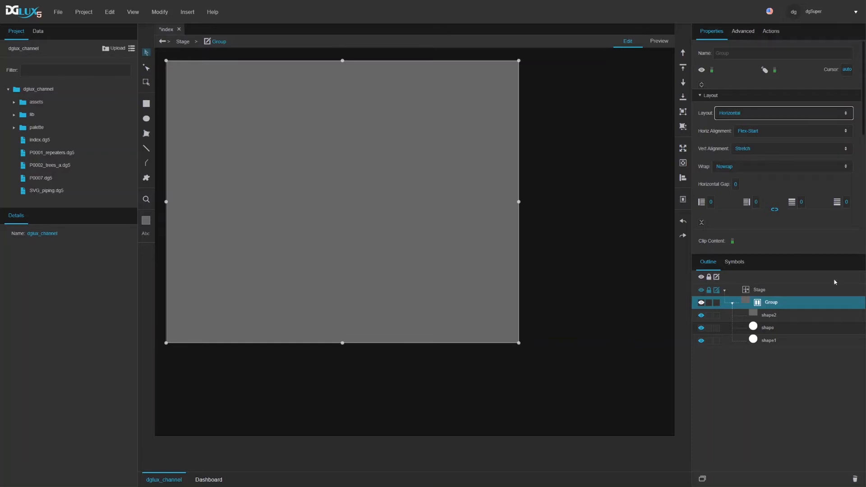
- Examine where the rectangle and each circle sit in the horizontal layout and how each is sized
click(774, 318)
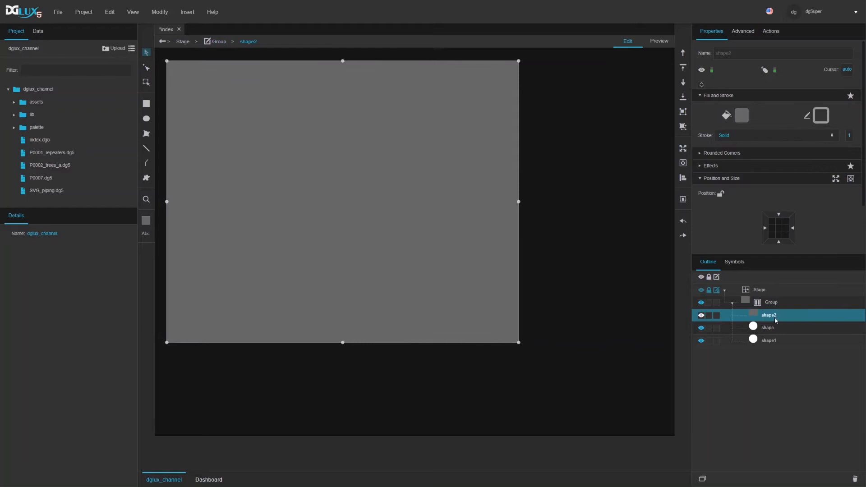
click(772, 331)
click(769, 342)
click(768, 331)
click(765, 317)
scroll(740, 194, down, 3)
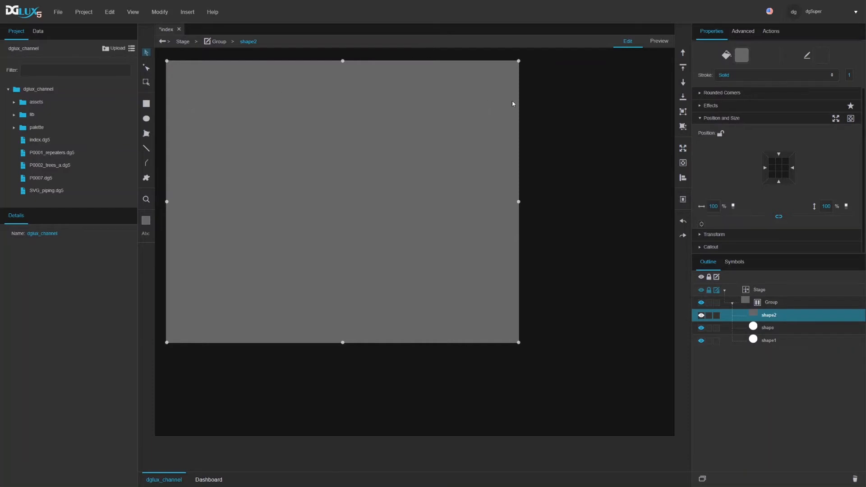
click(772, 329)
click(766, 341)
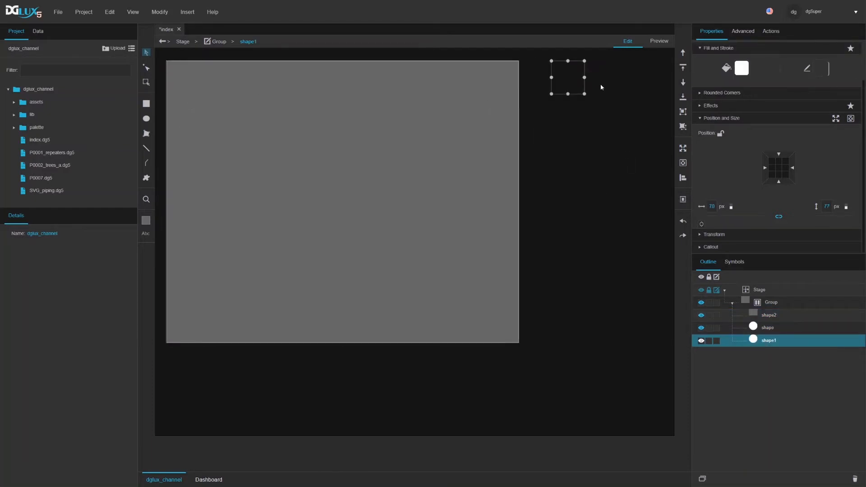
- Reveal the rectangle's additional position and size options and set its second Flexsize value (shrink) to 1
click(771, 317)
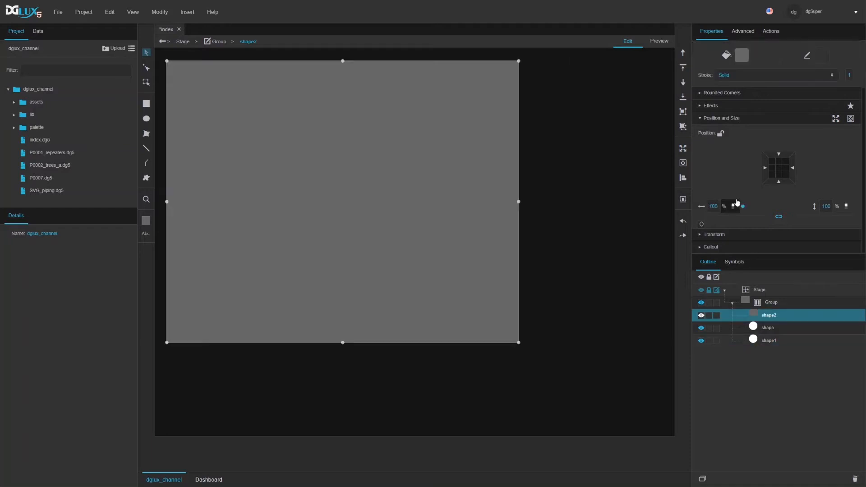
scroll(790, 211, down, 3)
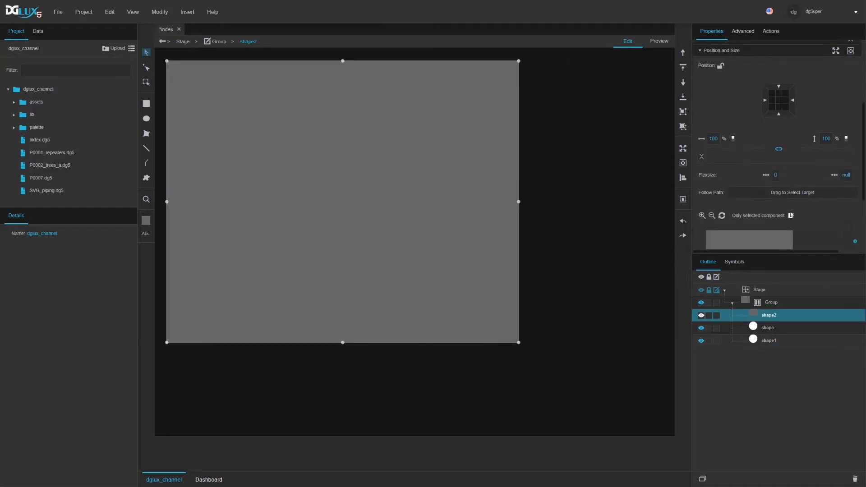
click(845, 176)
text(1)
key(Return)
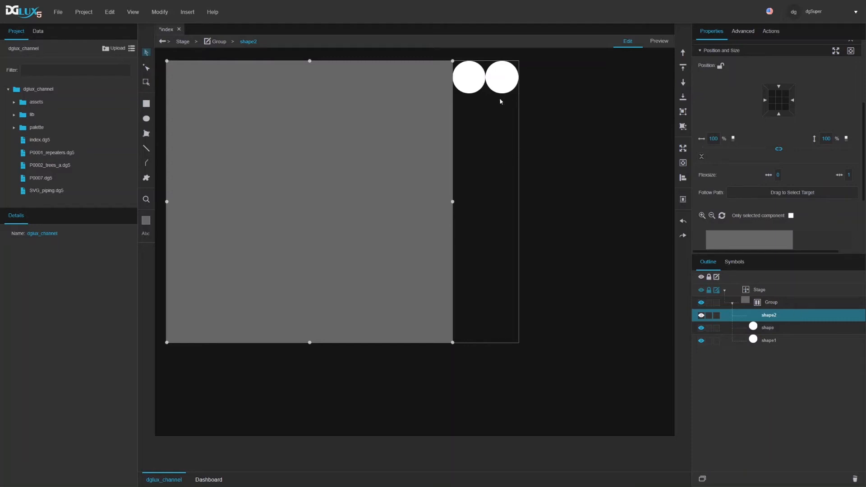
- Compare the position, size and Flexsize settings of both circles, the group and the rectangle
click(762, 330)
click(767, 340)
click(766, 328)
click(770, 304)
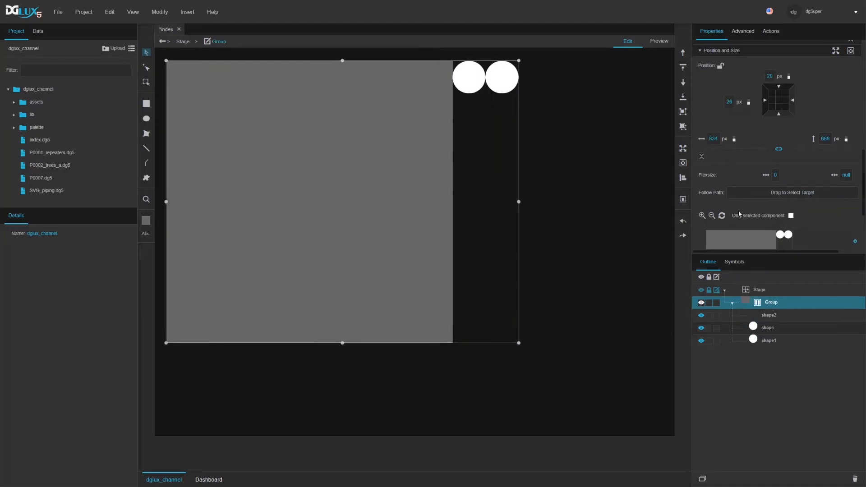
click(768, 314)
scroll(759, 188, down, 1)
scroll(759, 187, down, 1)
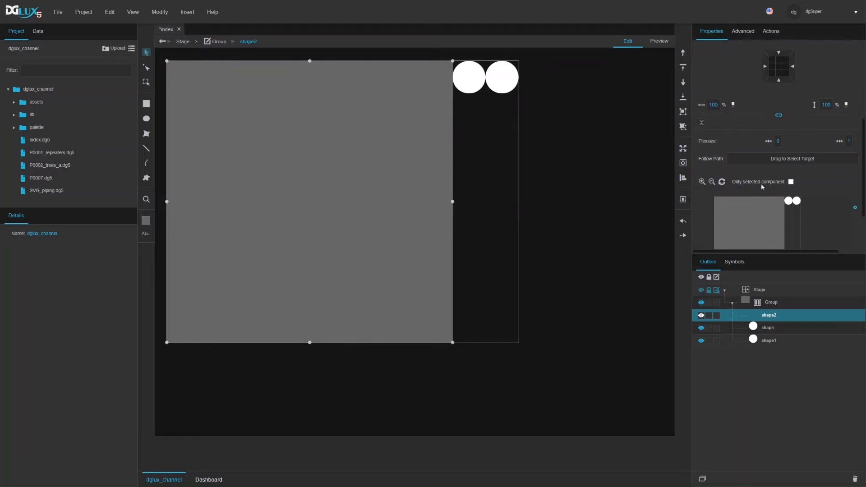
- Reset the height of the circle next to the rectangle to auto
click(761, 332)
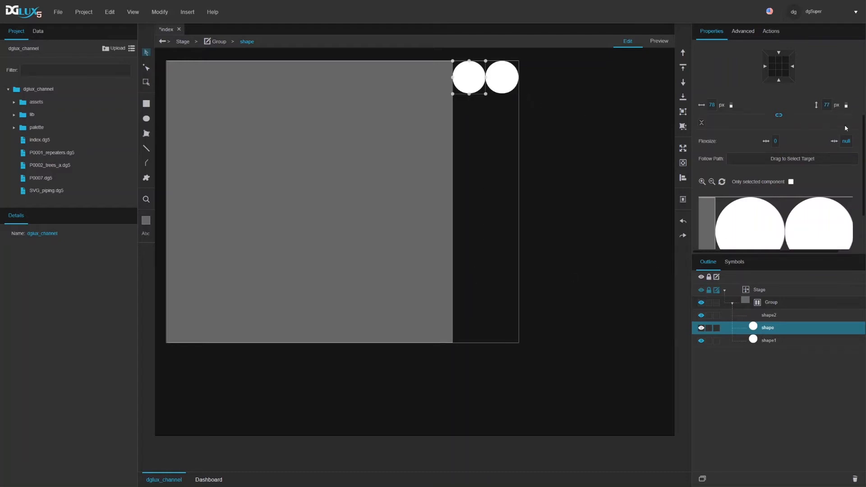
click(846, 105)
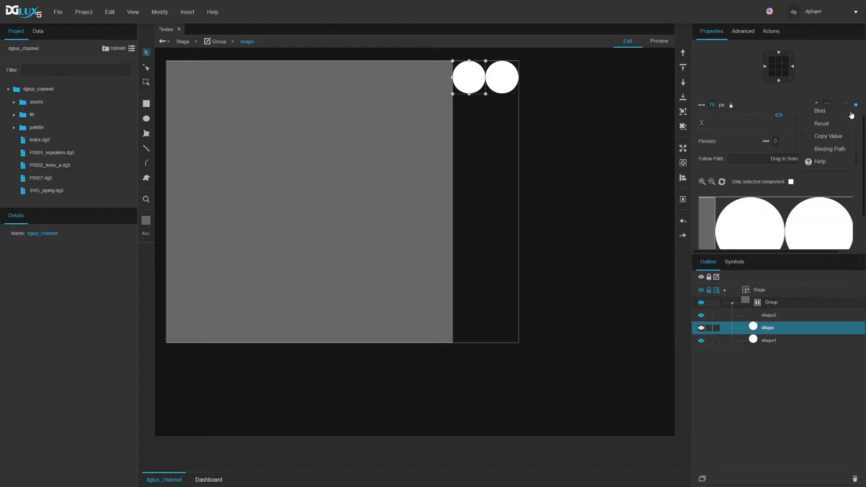
click(830, 123)
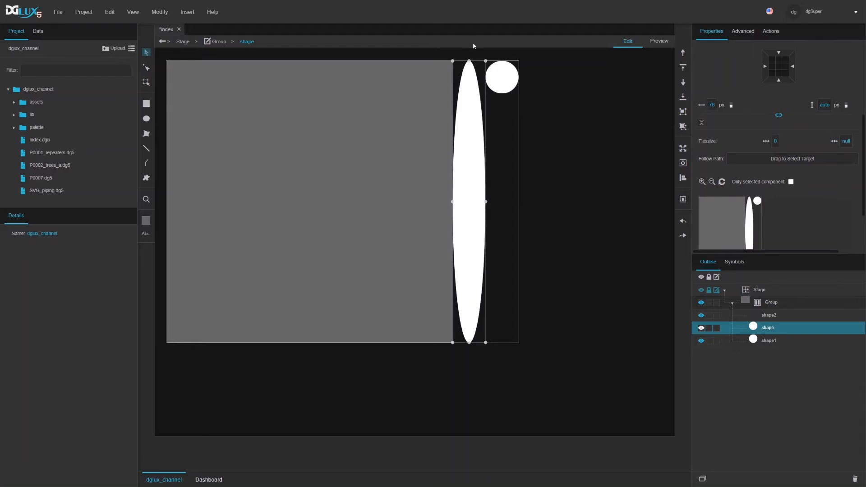
- Review the group's layout and size settings, and set its vertical alignment to Flex-Start
click(771, 302)
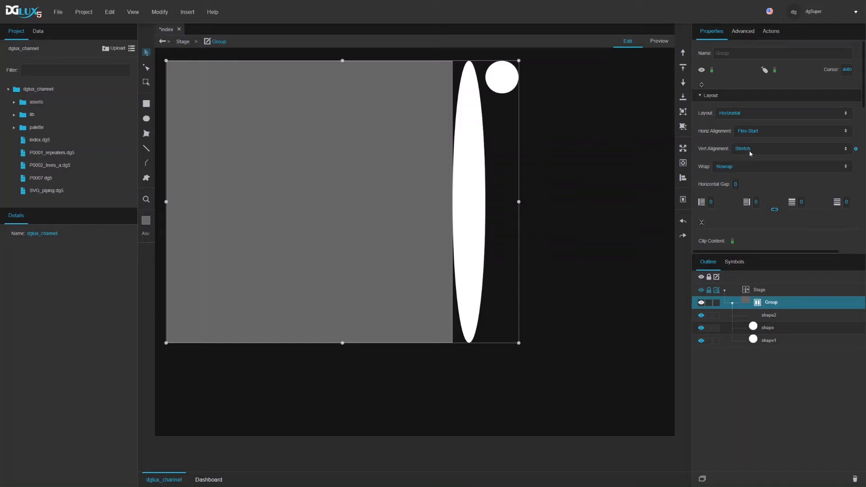
scroll(749, 150, down, 5)
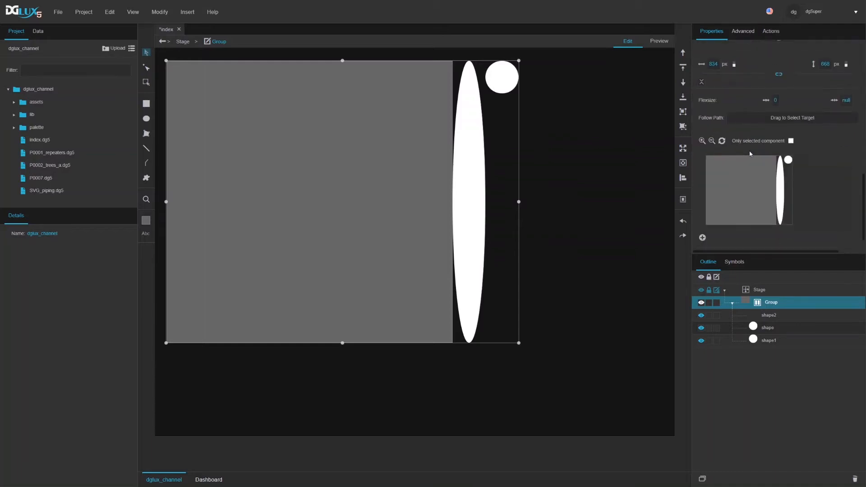
scroll(815, 143, up, 2)
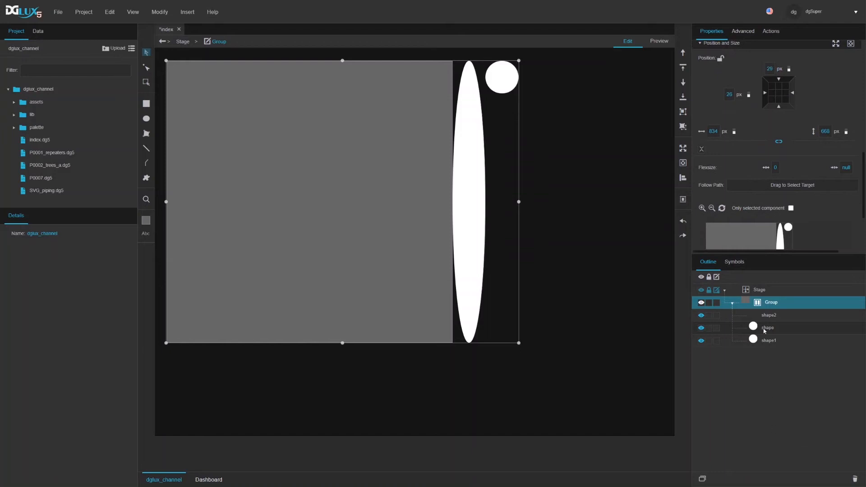
scroll(753, 167, up, 4)
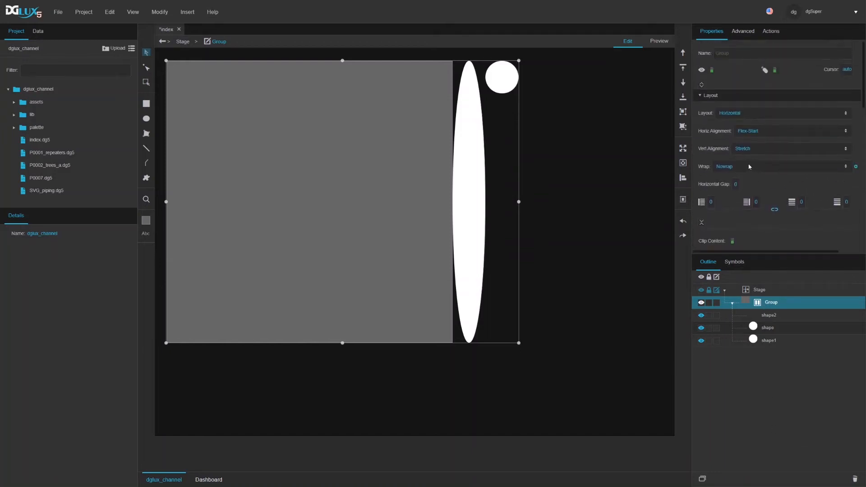
click(744, 150)
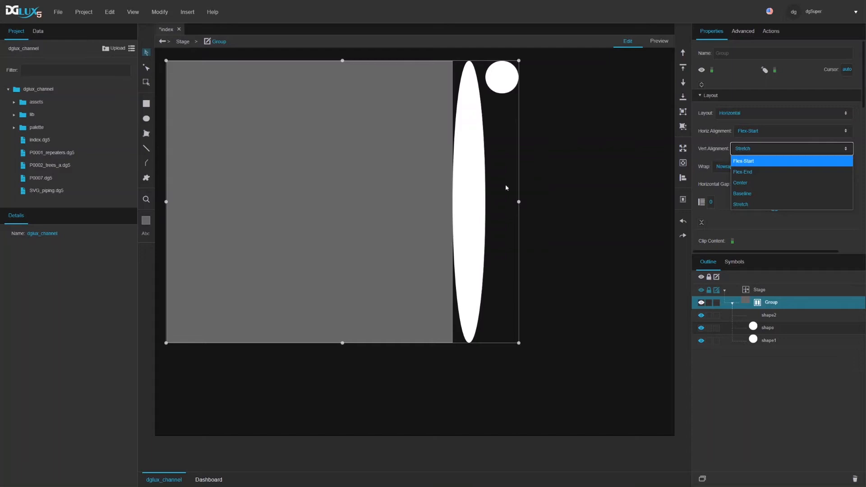
click(762, 160)
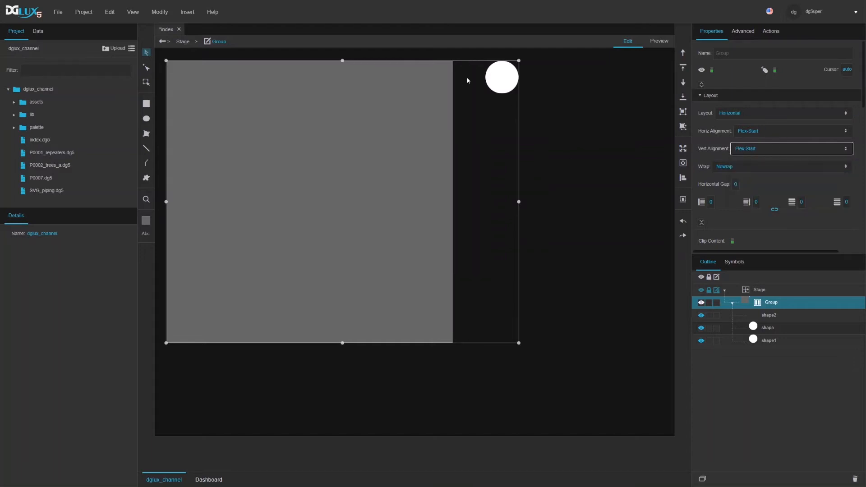
- Set the height of the circle next to the rectangle to 77 px
scroll(757, 170, down, 3)
click(767, 328)
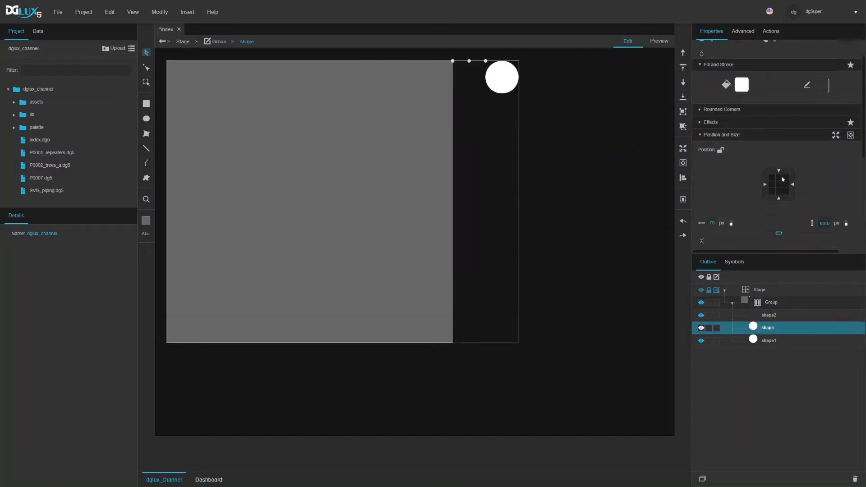
scroll(818, 101, down, 3)
scroll(818, 98, up, 2)
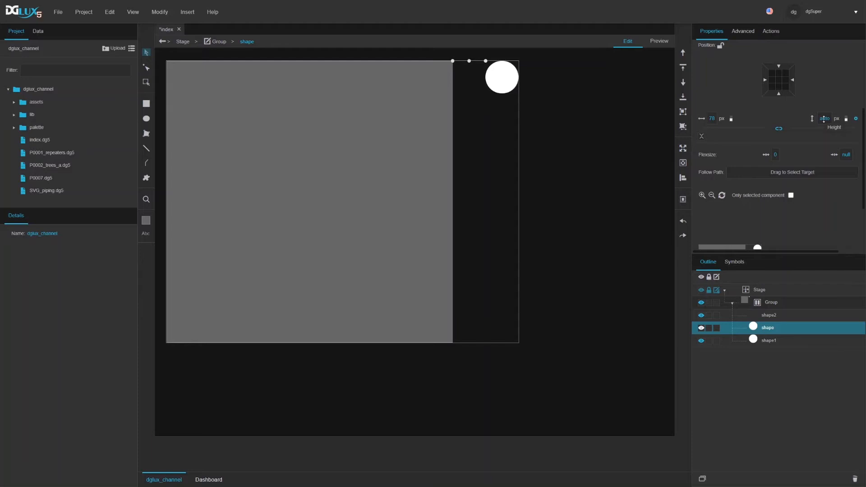
click(824, 119)
text(77)
key(Return)
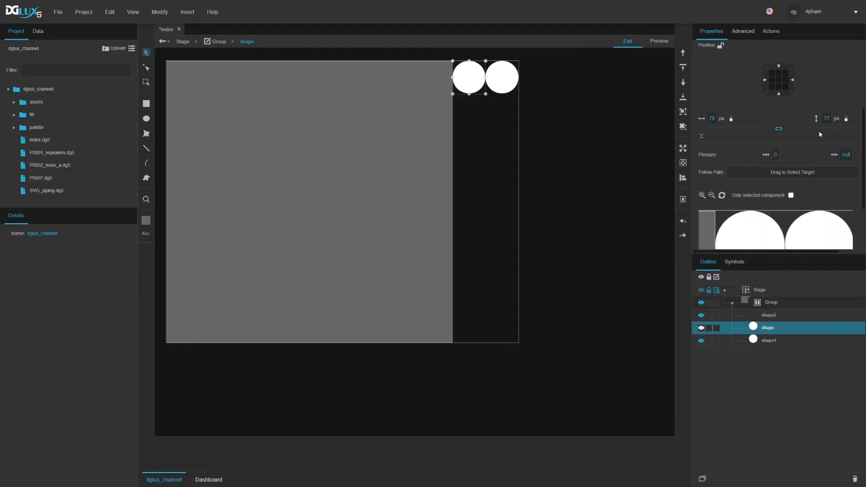
- Try a height of 20% on the selected circle and set it back to 77 px
double_click(828, 121)
text(20%)
key(Return)
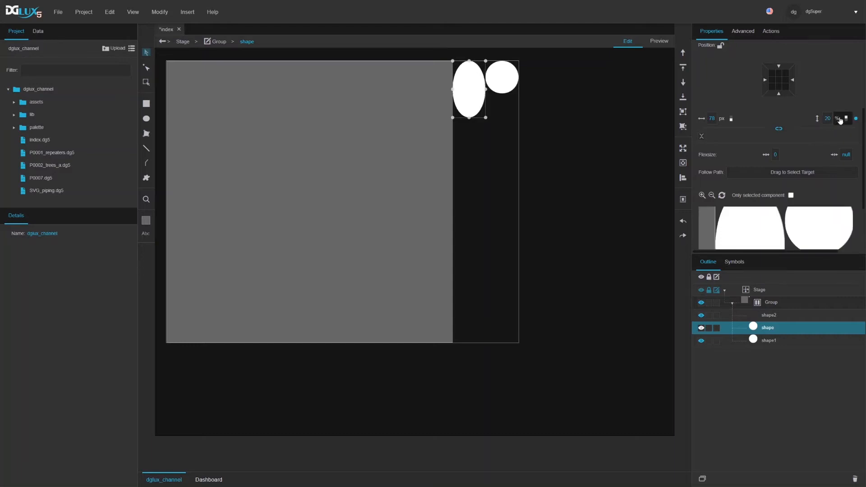
double_click(824, 119)
text(77)
key(Return)
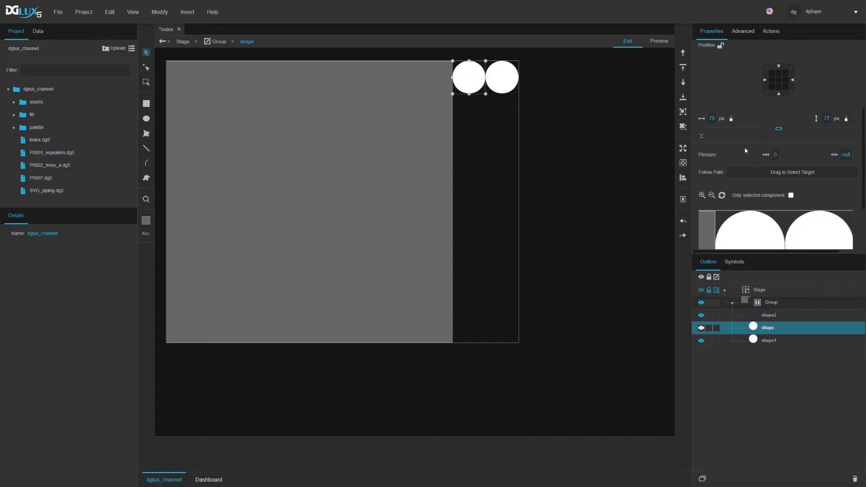
- Set the horizontal gap between the group's shapes to 10
click(767, 303)
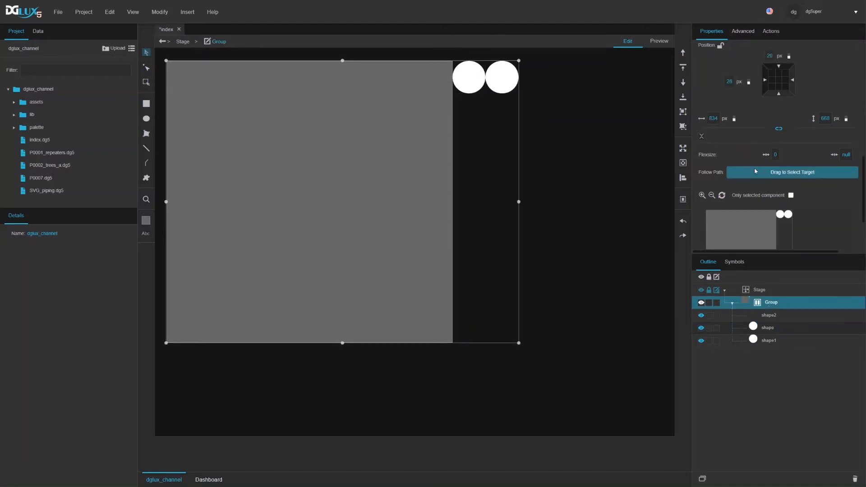
scroll(756, 171, down, 5)
scroll(756, 169, up, 3)
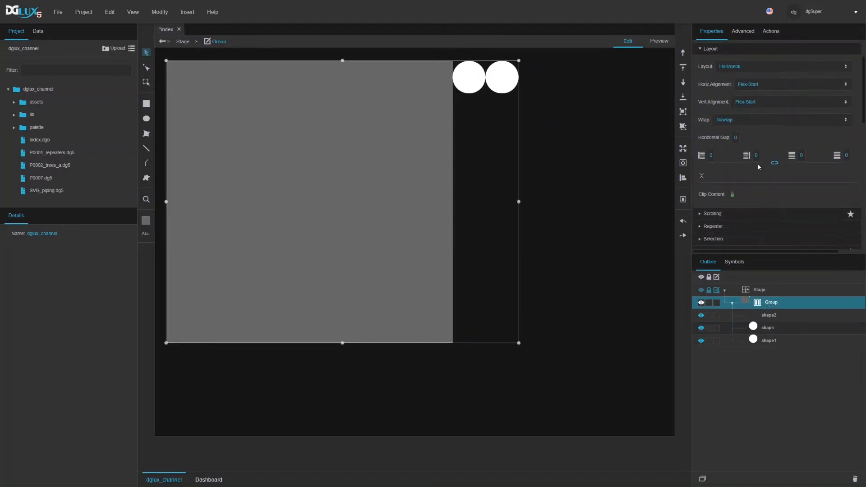
click(735, 137)
text(10)
key(Return)
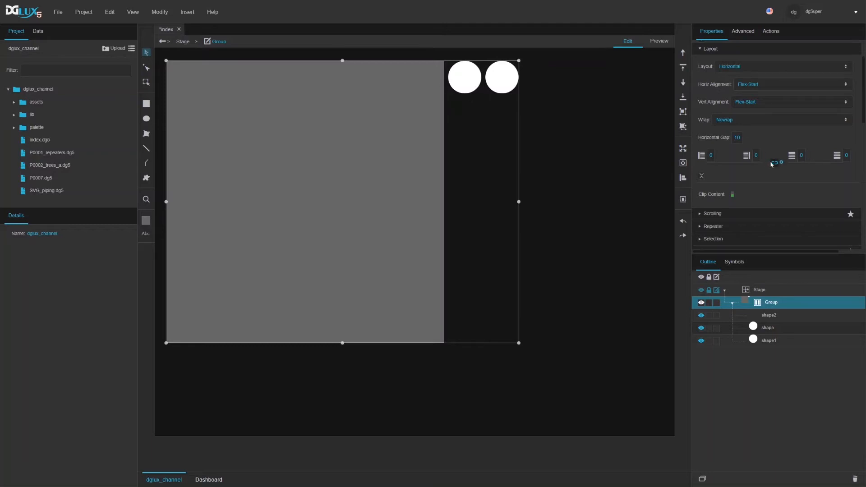
- Set the group's left padding to 10 and link the padding values so all four sides use it
click(711, 155)
text(10)
key(Return)
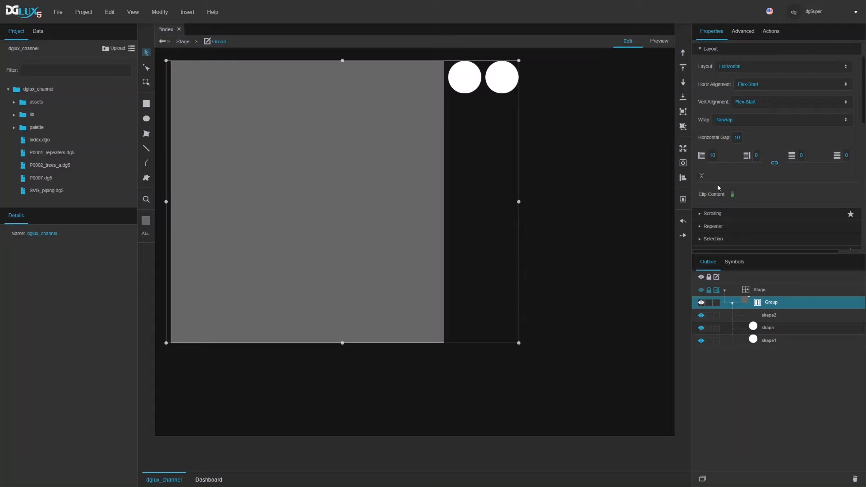
click(774, 163)
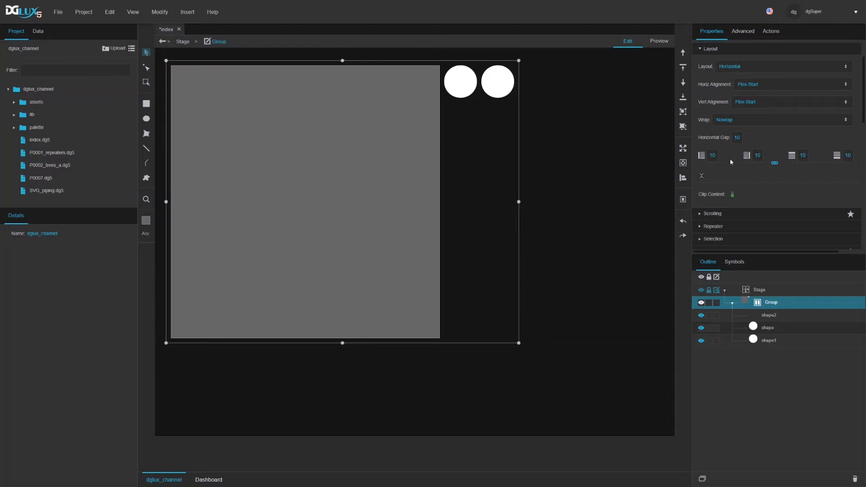
- Change the group's wrap setting to Wrap
click(767, 319)
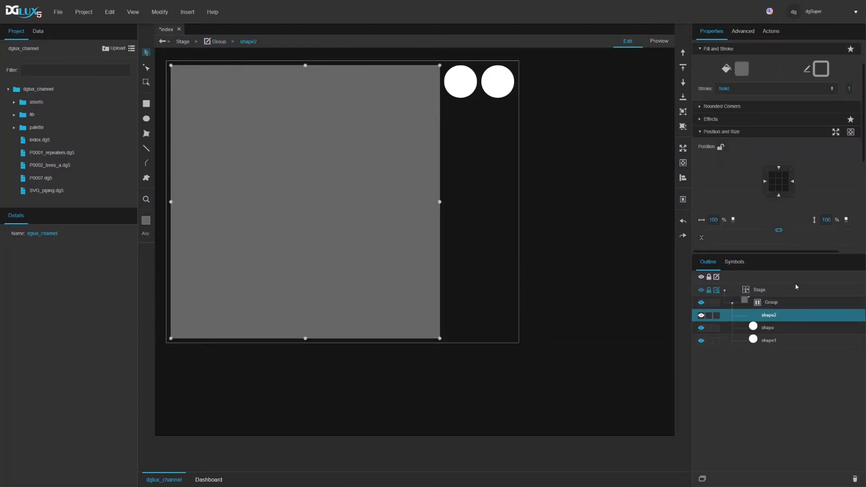
click(780, 303)
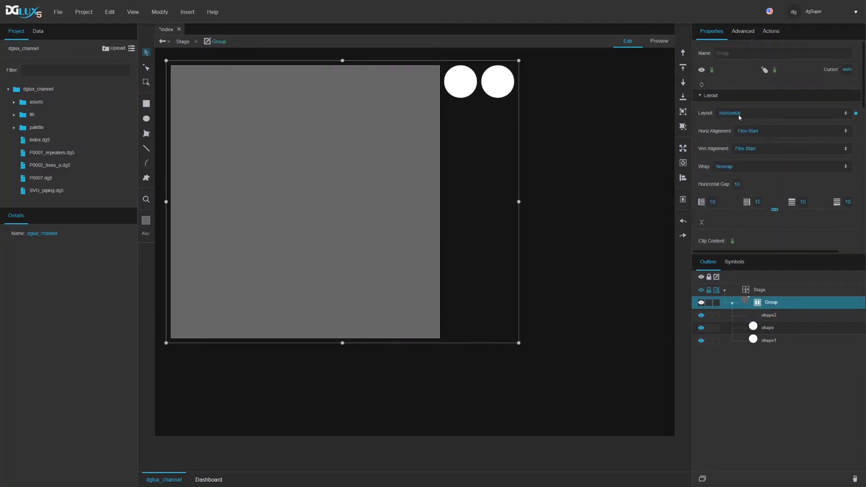
click(724, 166)
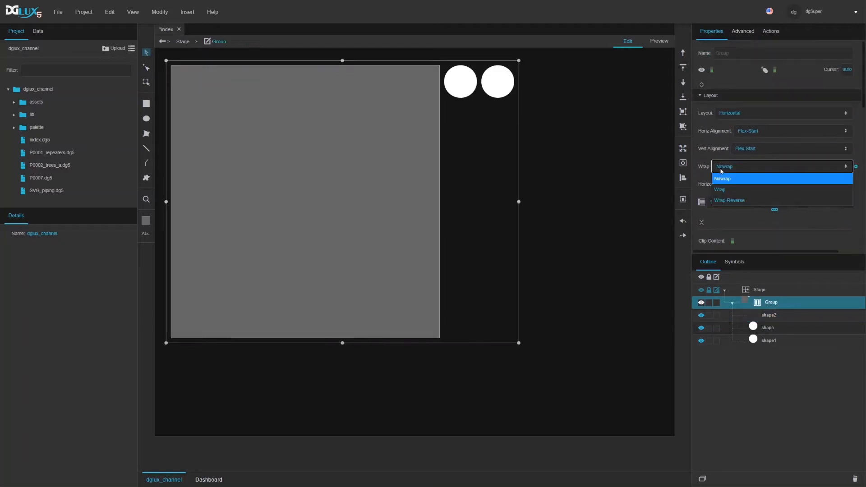
click(727, 189)
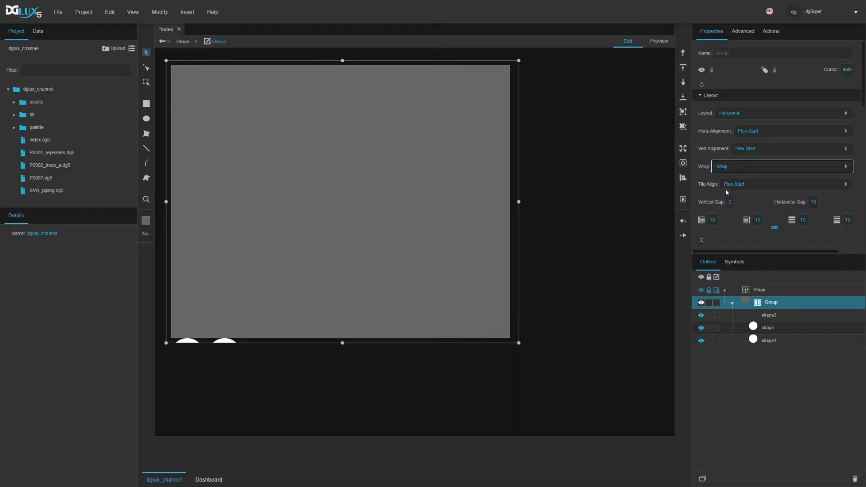
- Set the rectangle's size to 200 px wide and 150 px high
click(763, 316)
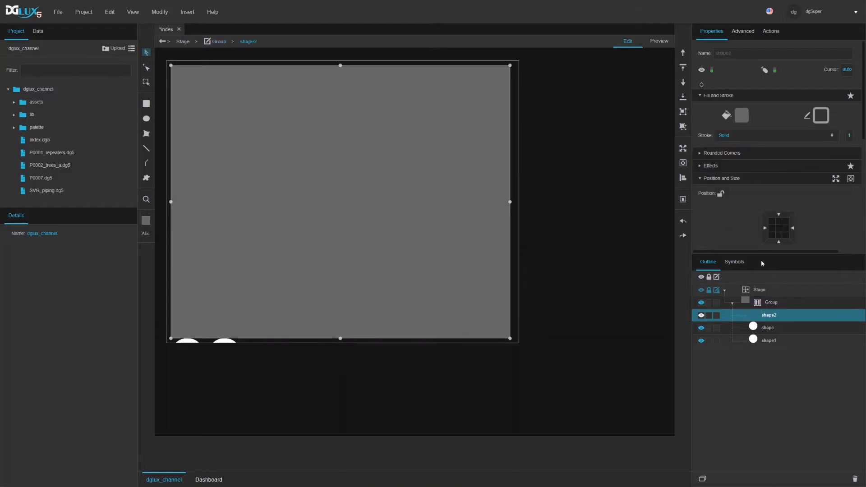
scroll(761, 167, down, 1)
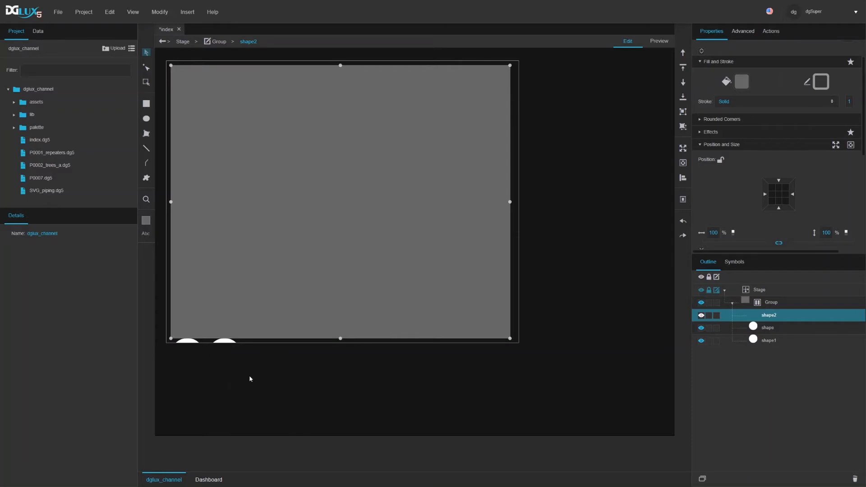
click(732, 233)
text(200)
key(Return)
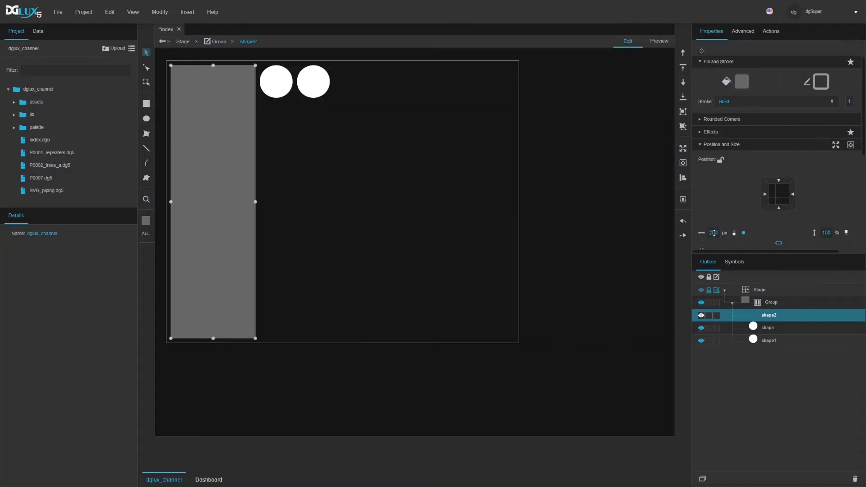
click(714, 232)
click(846, 232)
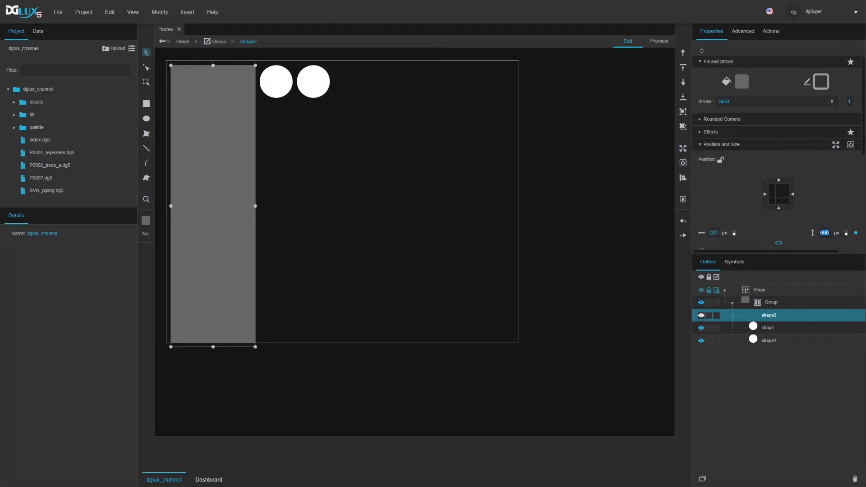
text(150)
key(Return)
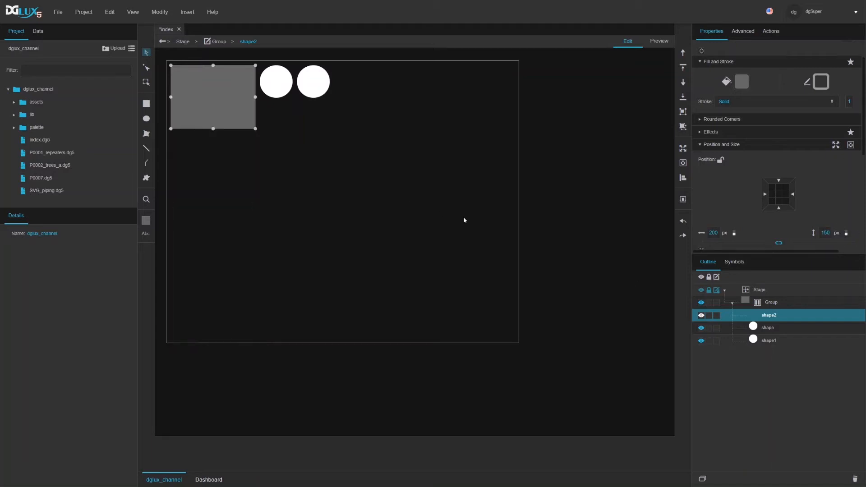
- Set the group's vertical gap to 10
click(771, 305)
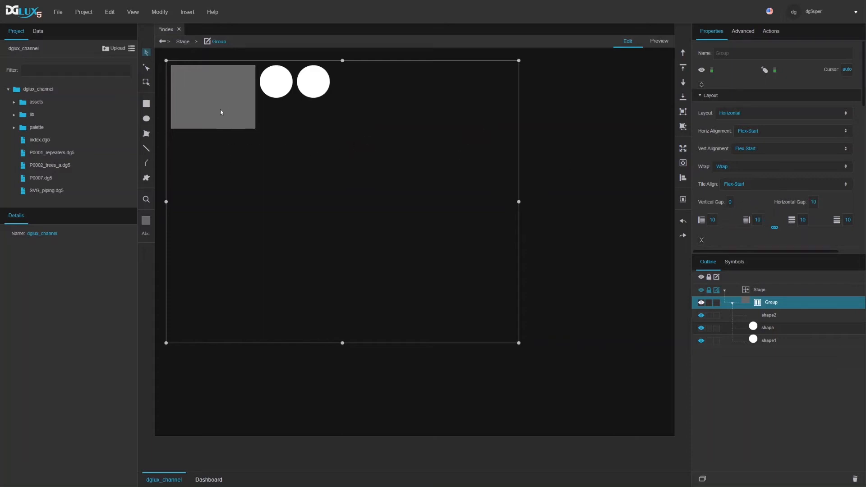
click(730, 202)
text(10)
key(Return)
- Duplicate the rectangle three times inside the group so the copies wrap onto a second row
click(772, 320)
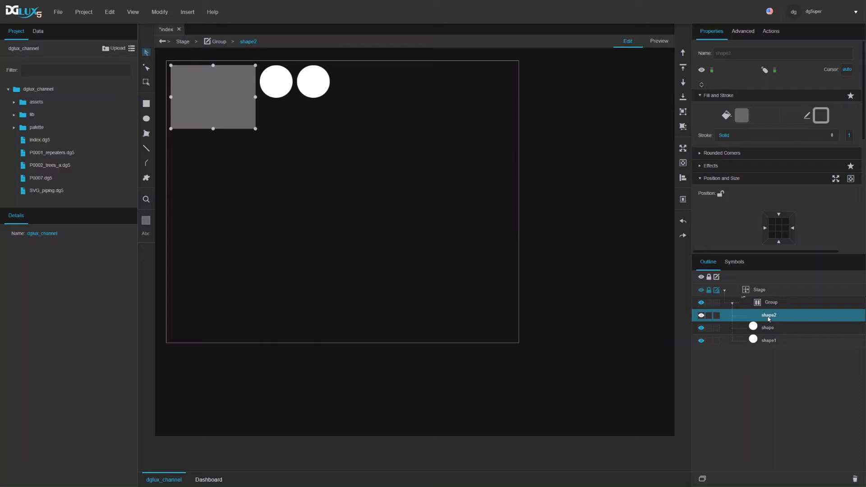
key(ctrl+d)
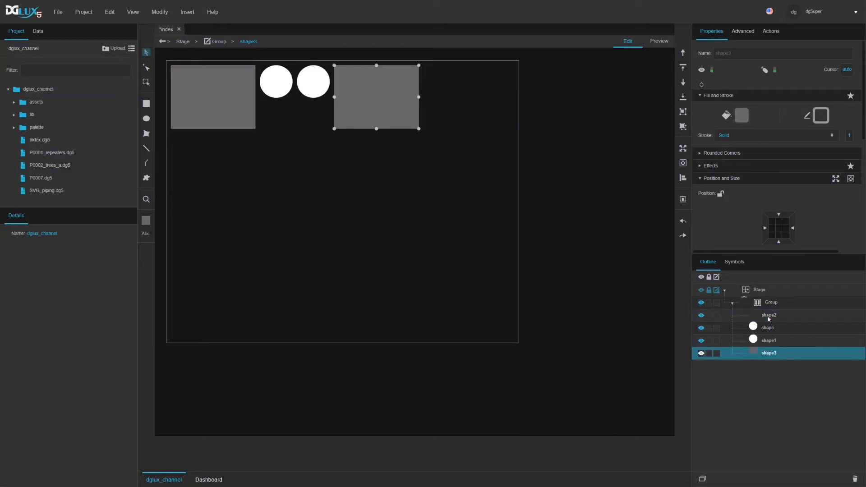
key(ctrl+d)
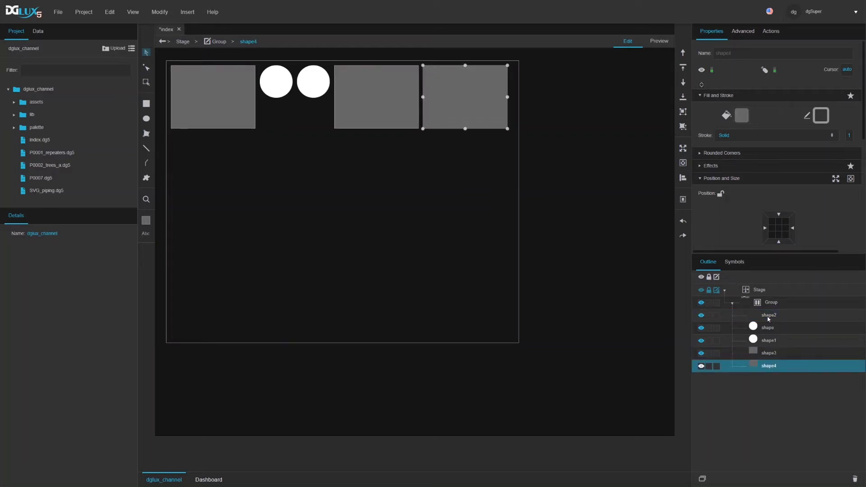
key(ctrl+d)
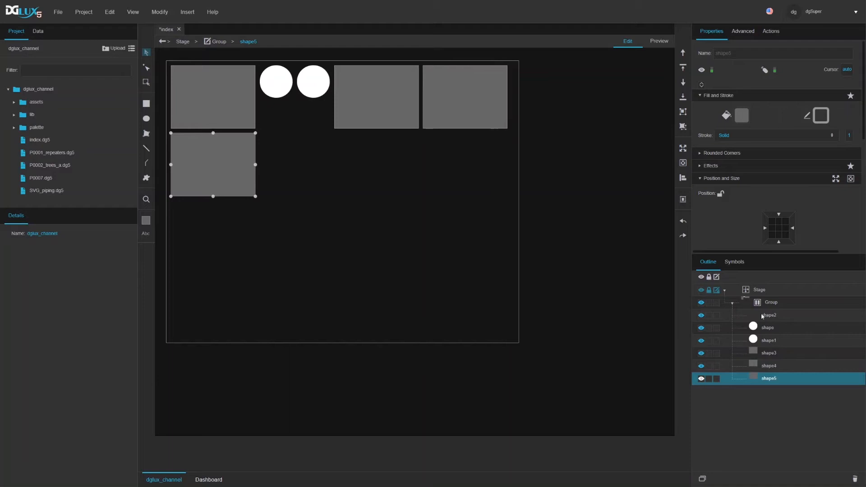
- Widen the group until all shapes fit on one row, and narrow it so two rectangles wrap onto a second row
click(762, 304)
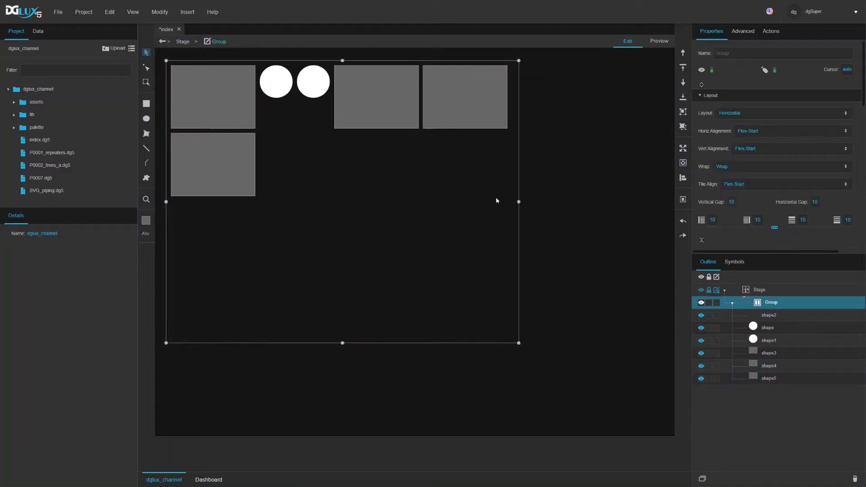
drag(518, 202, 611, 222)
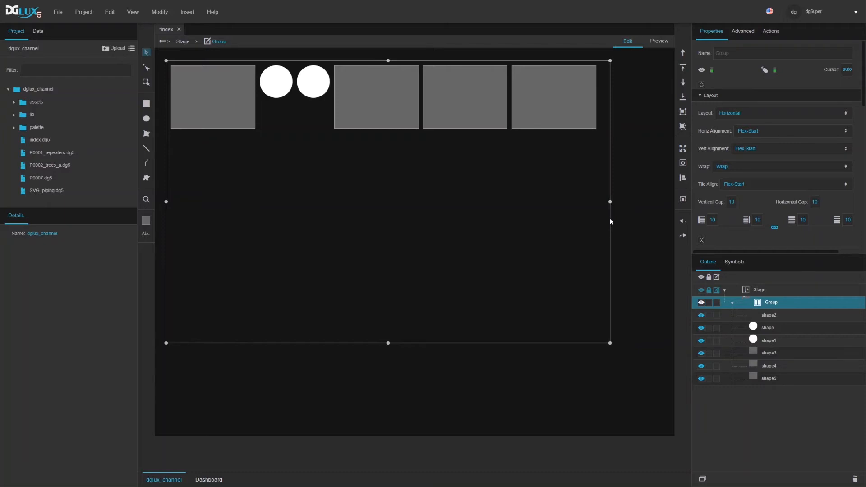
drag(611, 221, 492, 237)
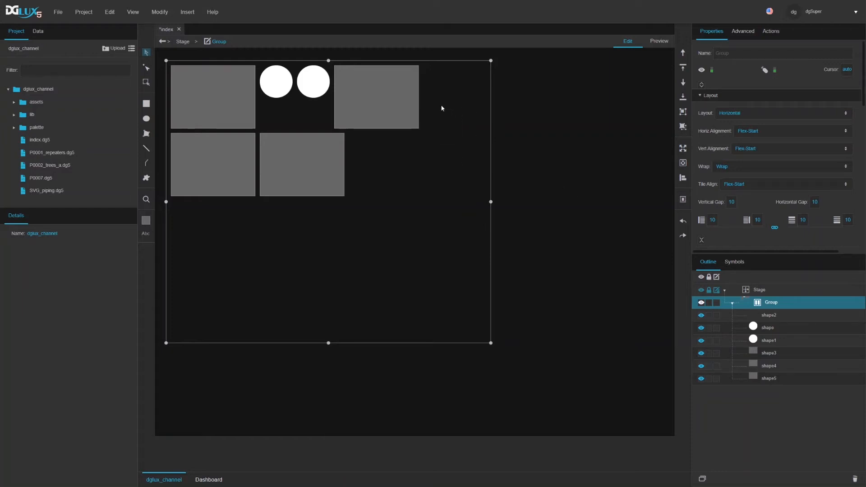
mouse_move(490, 202)
mouse_down()
mouse_move(520, 211)
mouse_move(493, 213)
mouse_move(489, 202)
mouse_up()
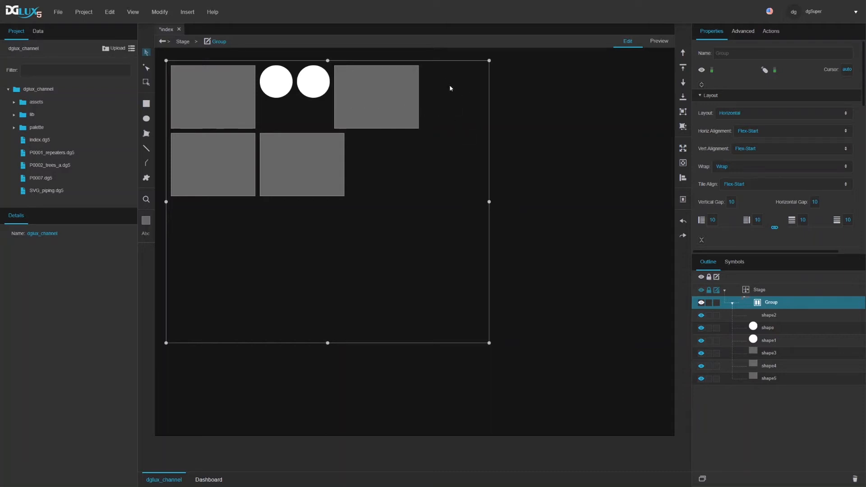
- Set the flexsize grow value of all four rectangles in the group to 1
click(775, 315)
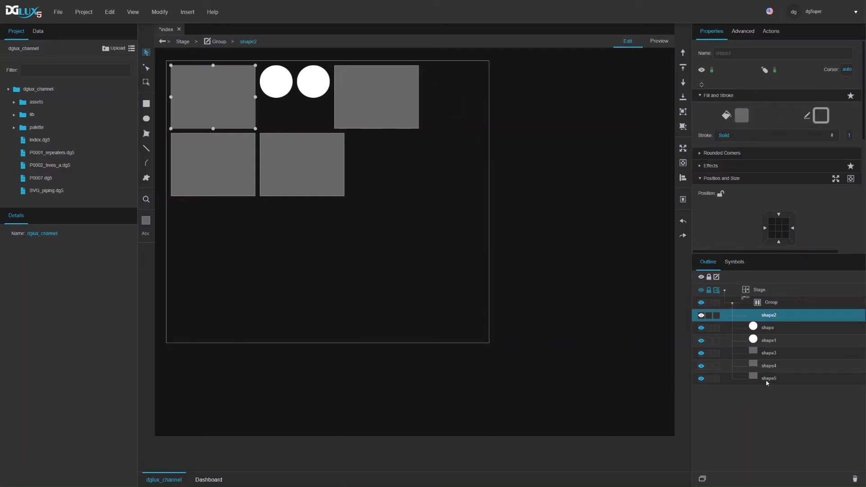
ctrl+click(769, 354)
ctrl+click(769, 366)
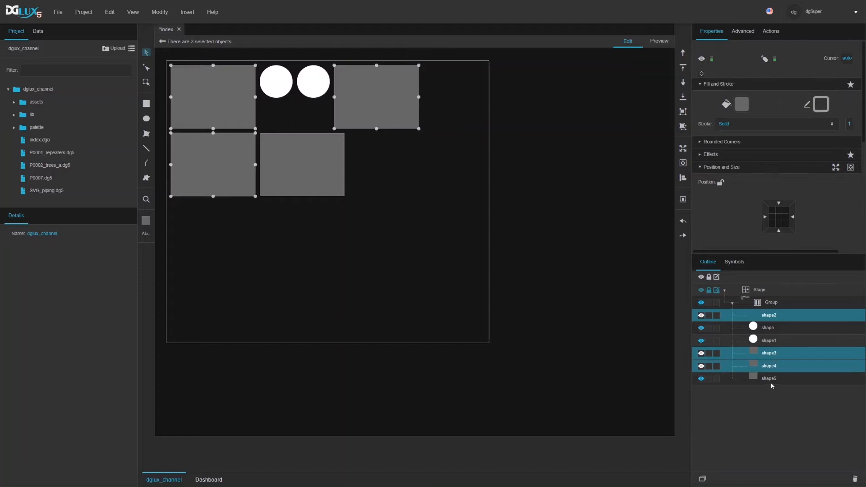
ctrl+click(769, 378)
scroll(766, 172, down, 3)
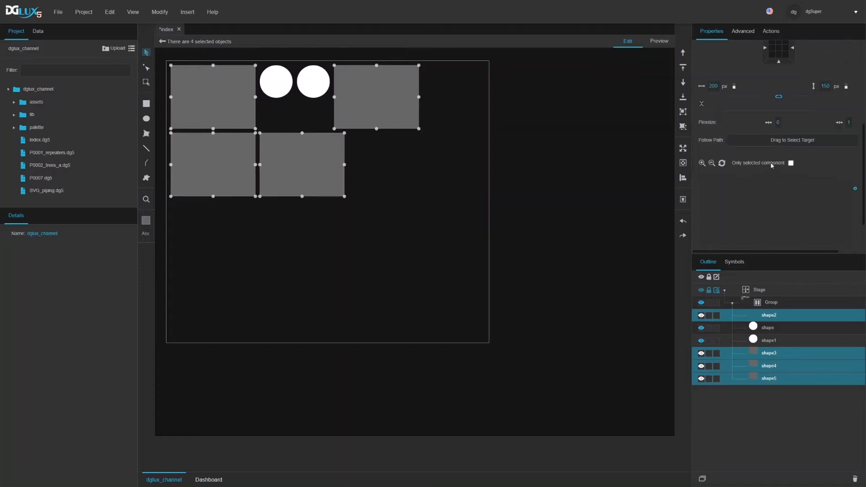
click(778, 123)
text(1)
key(Return)
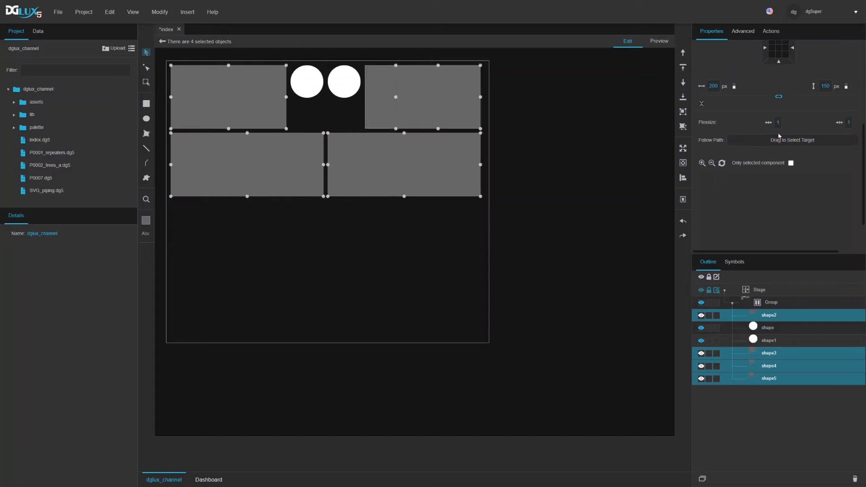
- Narrow and widen the group to test how the rectangles stretch, leaving it about 847 px wide
click(769, 306)
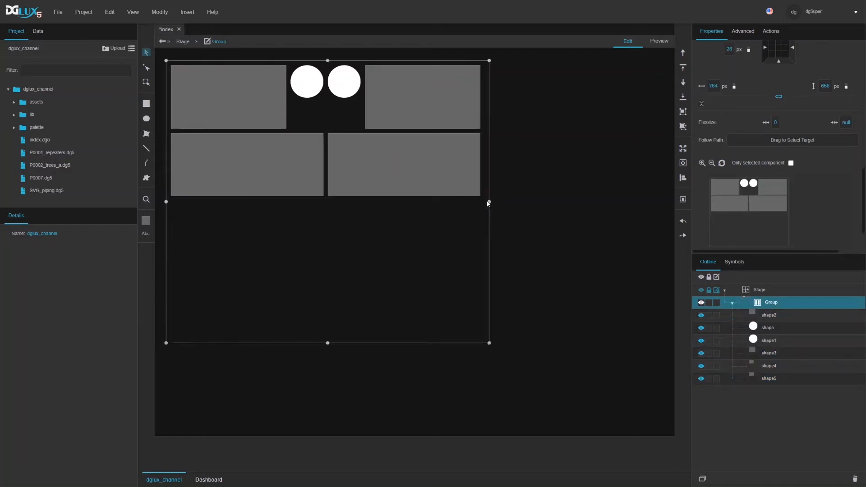
drag(489, 202, 470, 202)
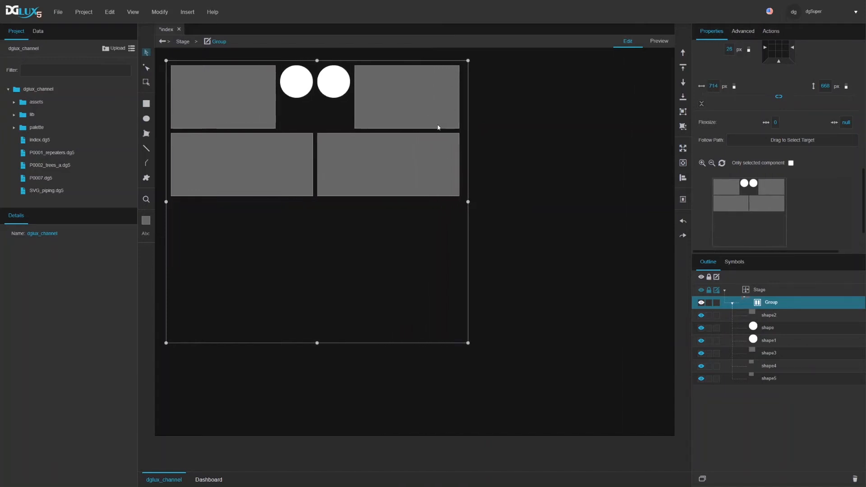
drag(469, 202, 526, 209)
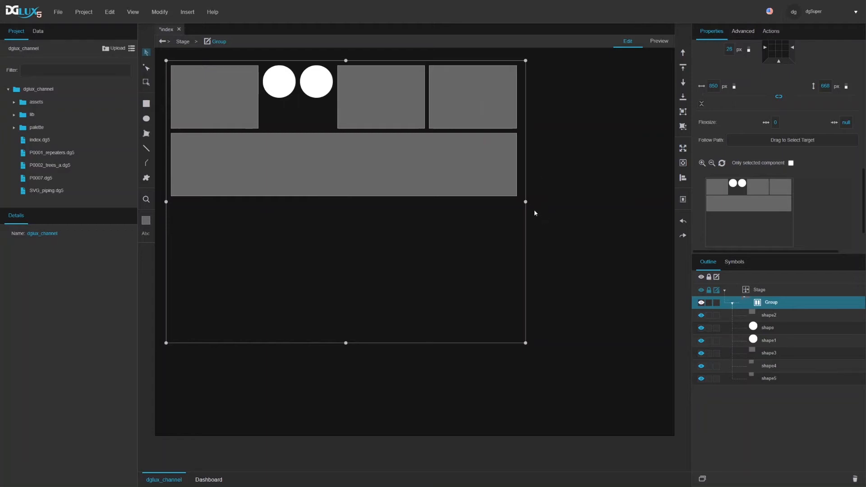
mouse_move(525, 201)
mouse_down()
mouse_move(508, 202)
mouse_move(527, 202)
mouse_up()
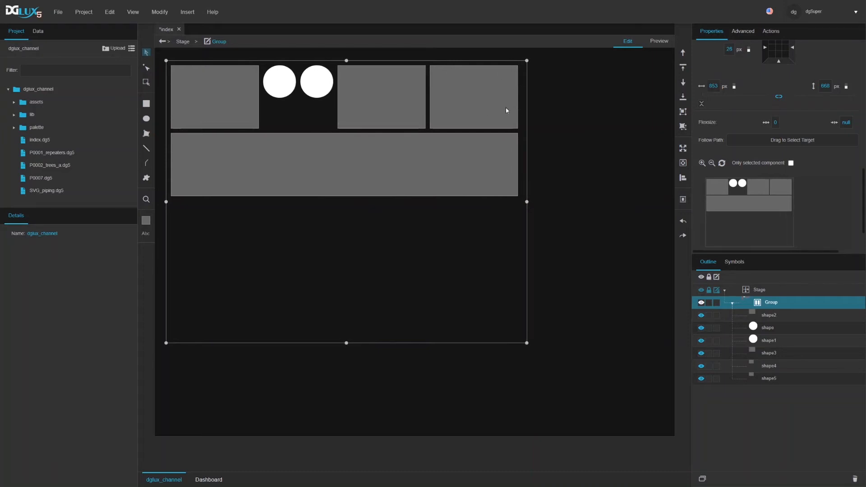
click(768, 353)
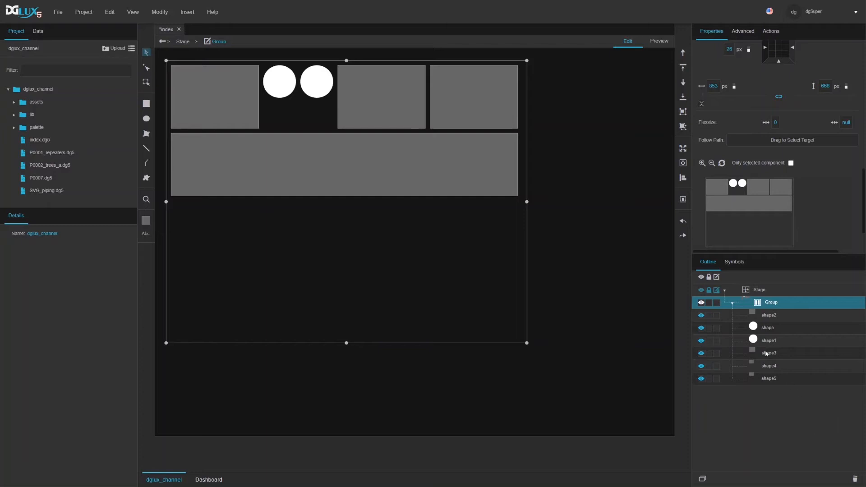
click(768, 303)
mouse_move(525, 201)
mouse_down()
mouse_move(586, 210)
mouse_move(645, 204)
mouse_move(478, 217)
mouse_move(364, 207)
mouse_move(523, 215)
mouse_up()
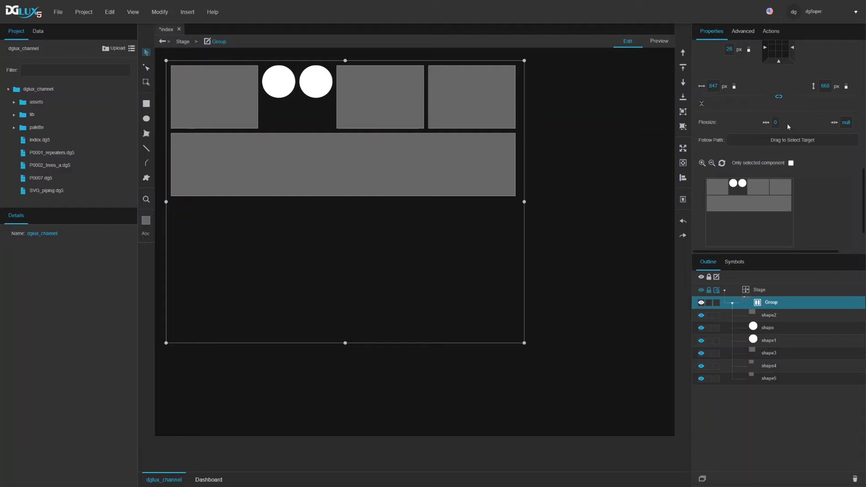
- Reduce the group's height to about 351 px, just below its second row
click(774, 122)
click(766, 317)
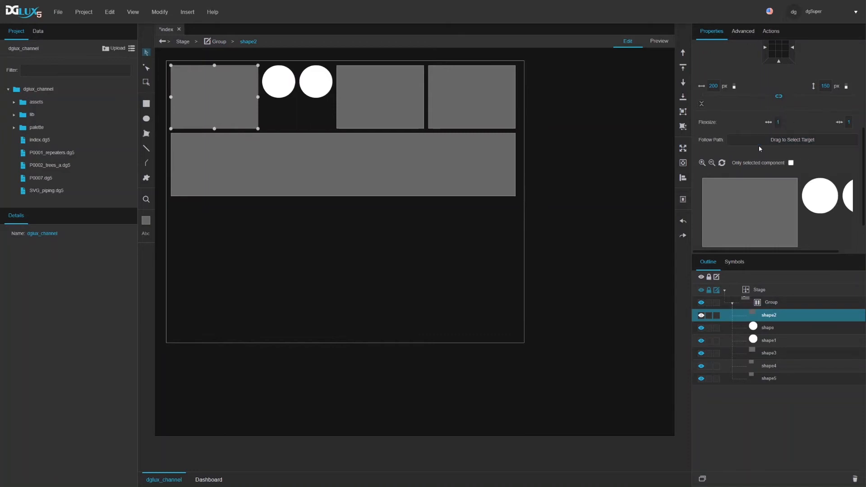
click(349, 342)
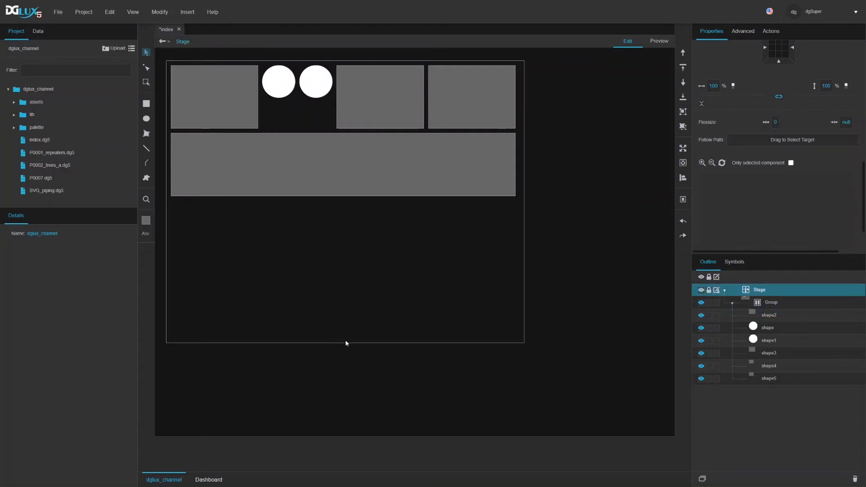
click(763, 303)
drag(344, 343, 345, 208)
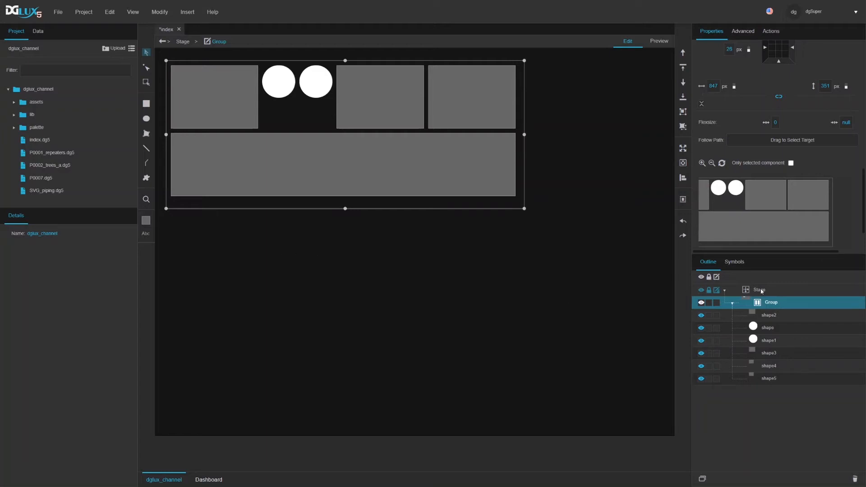
- Insert a second group component, enlarged beneath the first group, and set its layout to Horizontal
click(495, 307)
right_click(231, 249)
mouse_move(270, 253)
mouse_move(376, 253)
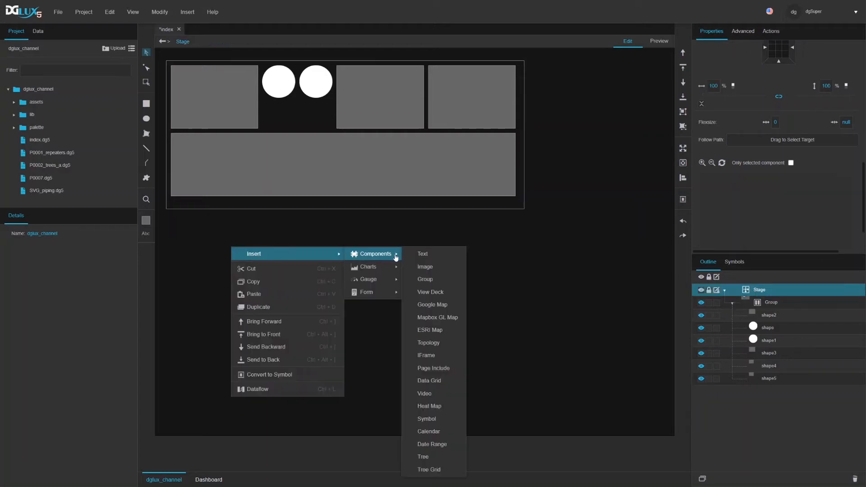
click(426, 279)
drag(284, 273, 631, 284)
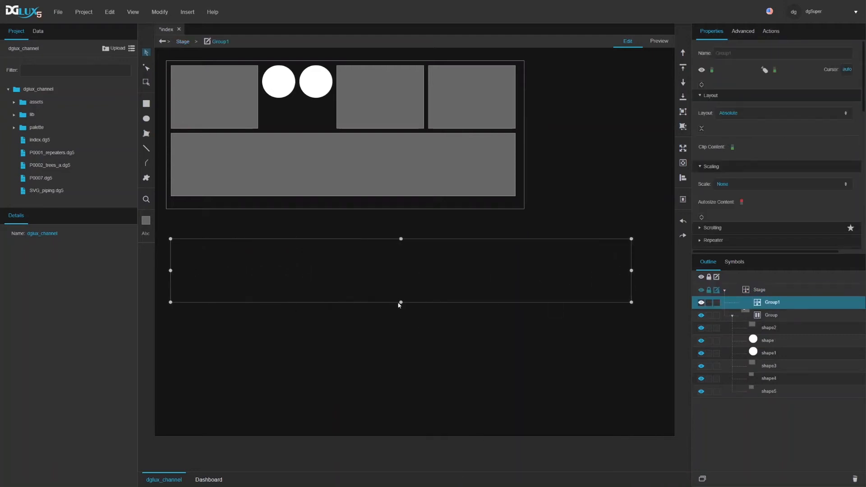
drag(401, 302, 400, 308)
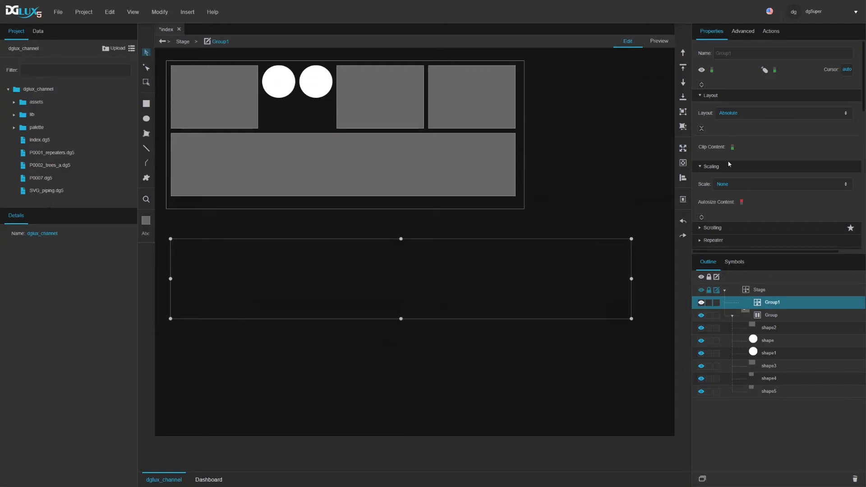
click(740, 112)
click(748, 136)
- Give the new group a solid #999999 stroke with a width of 1
scroll(762, 184, down, 3)
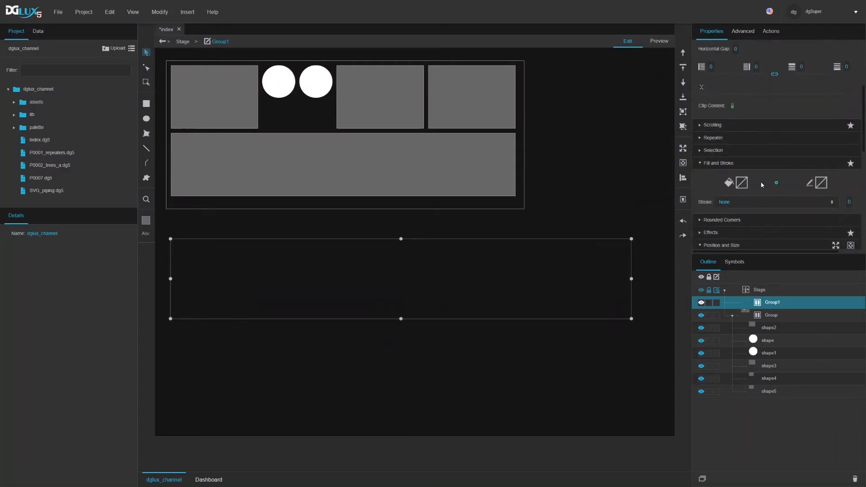
click(819, 183)
click(705, 200)
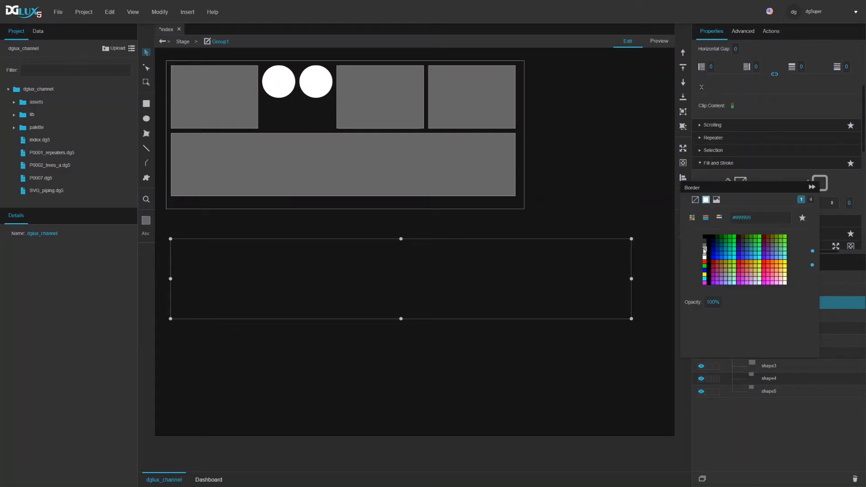
click(846, 204)
text(1)
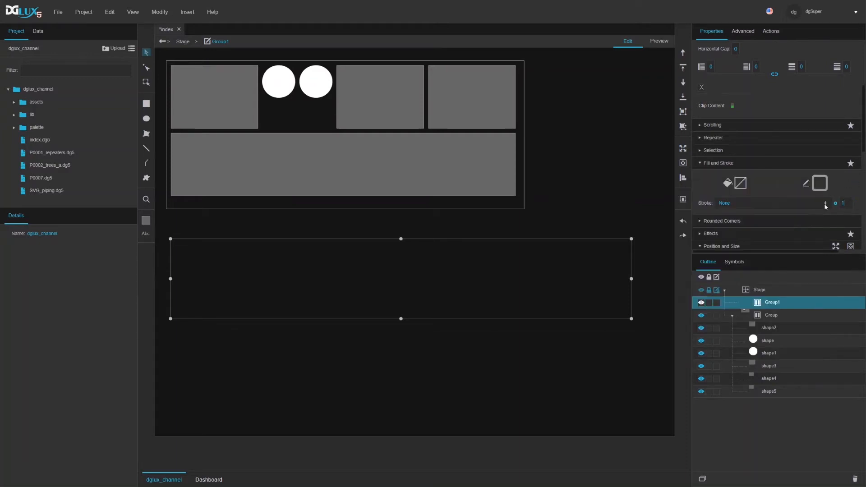
click(825, 203)
click(726, 258)
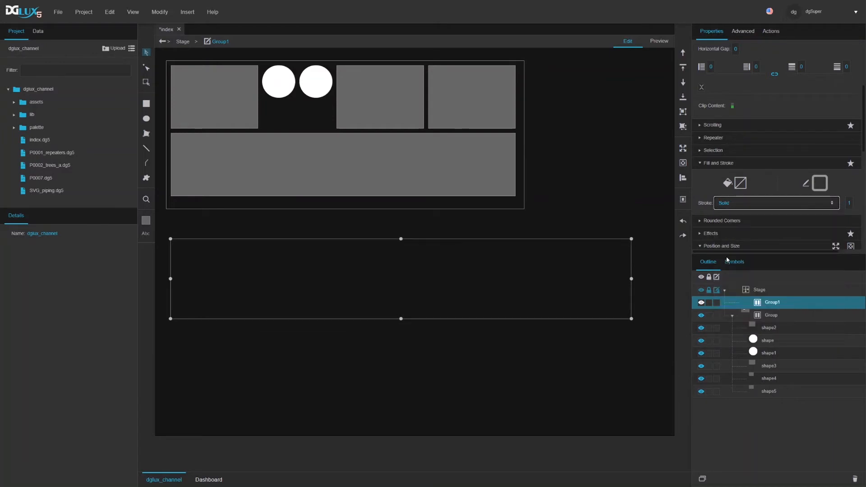
- Copy the first group's leading rectangle and paste it into the new group
click(765, 328)
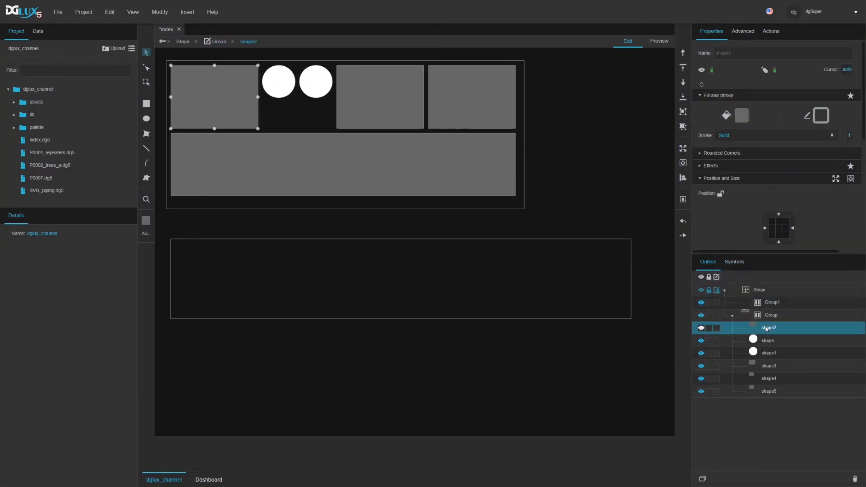
click(776, 305)
key(ctrl+v)
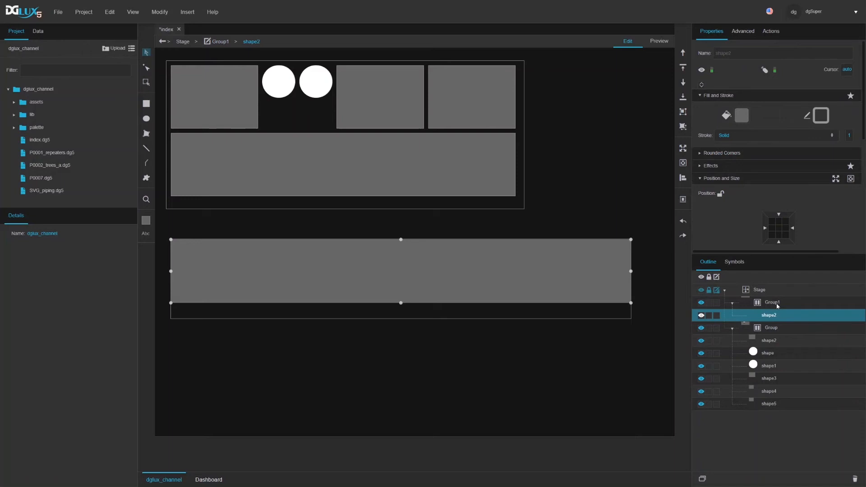
click(776, 305)
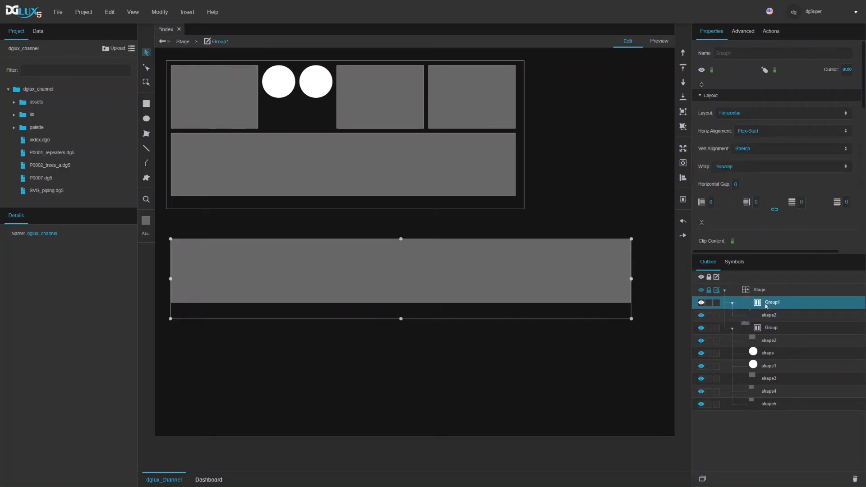
- Set both the grow and shrink flexsize values of the pasted rectangle to 0
click(769, 315)
scroll(769, 203, down, 5)
scroll(769, 234, up, 2)
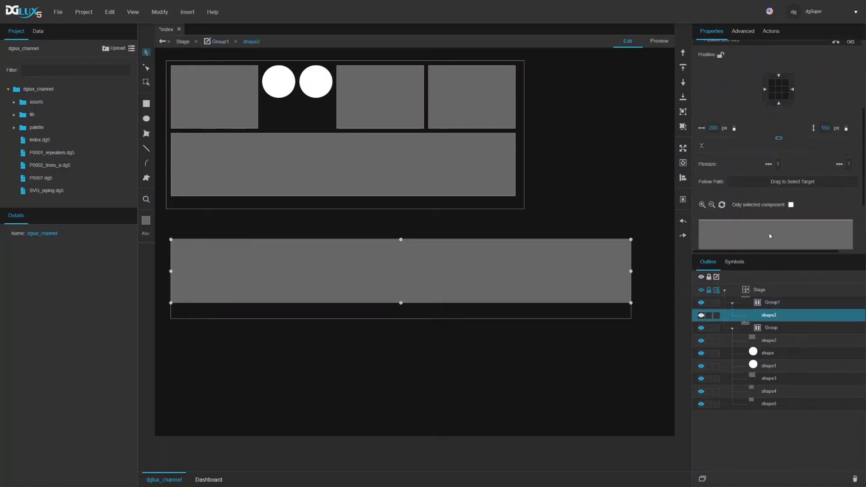
scroll(769, 236, up, 1)
click(778, 177)
text(0)
key(Return)
click(848, 176)
text(0)
key(Return)
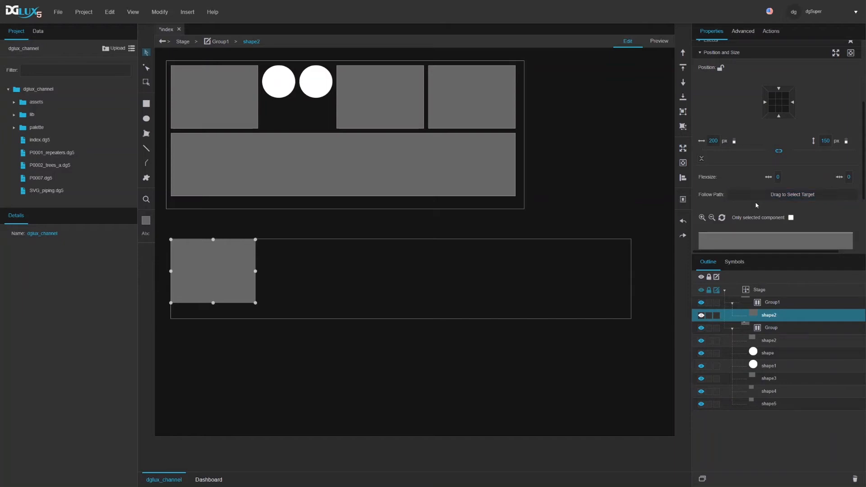
- Set the new group's vertical alignment to Center
click(791, 307)
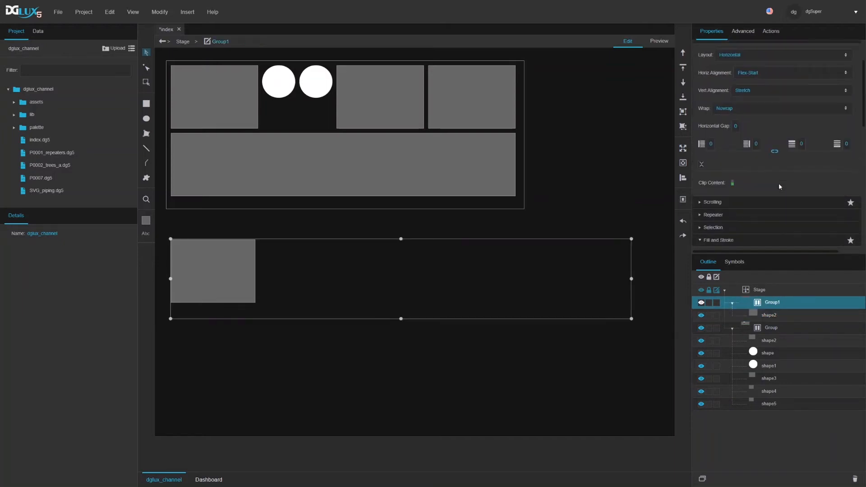
click(750, 150)
click(744, 183)
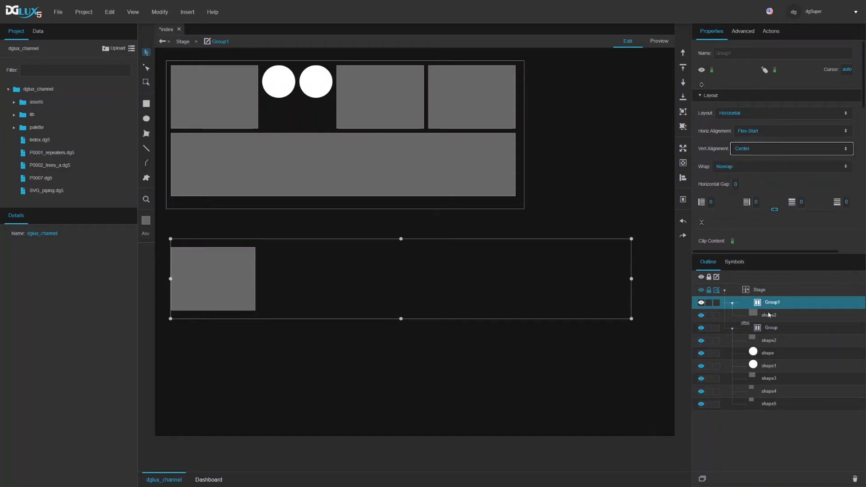
- Review the lower group's rectangle size and flexsize settings, then the layout options available for the group
click(807, 317)
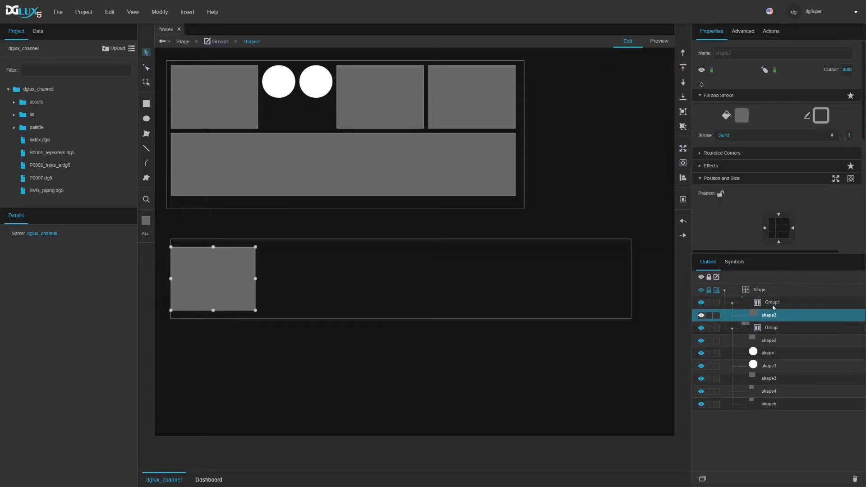
scroll(764, 152, down, 3)
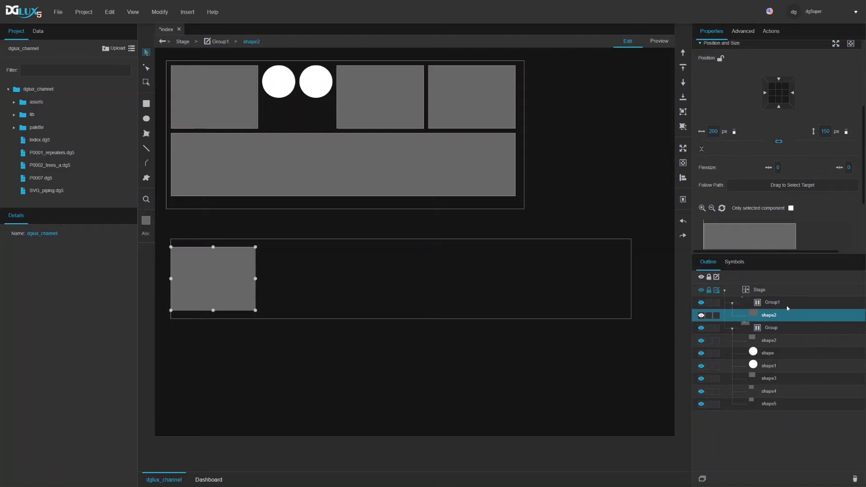
click(767, 302)
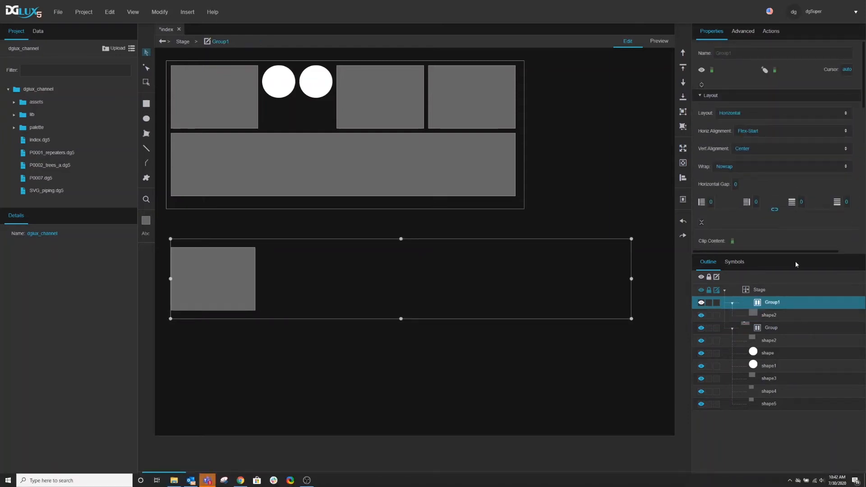
click(755, 112)
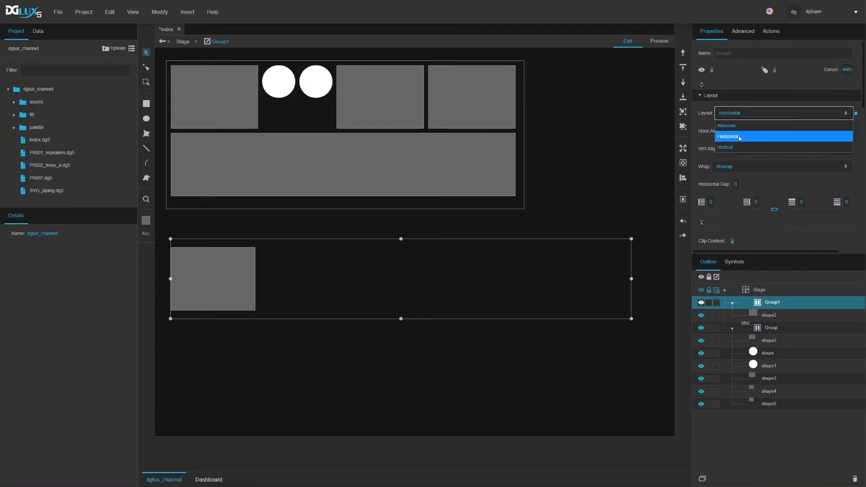
click(740, 115)
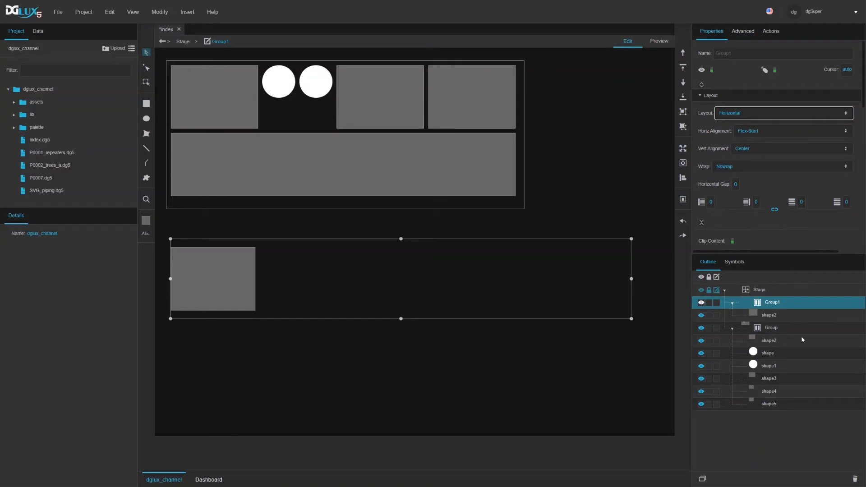
- Set the grow flexsize of the lower group's rectangle to 1
click(769, 315)
scroll(780, 207, down, 5)
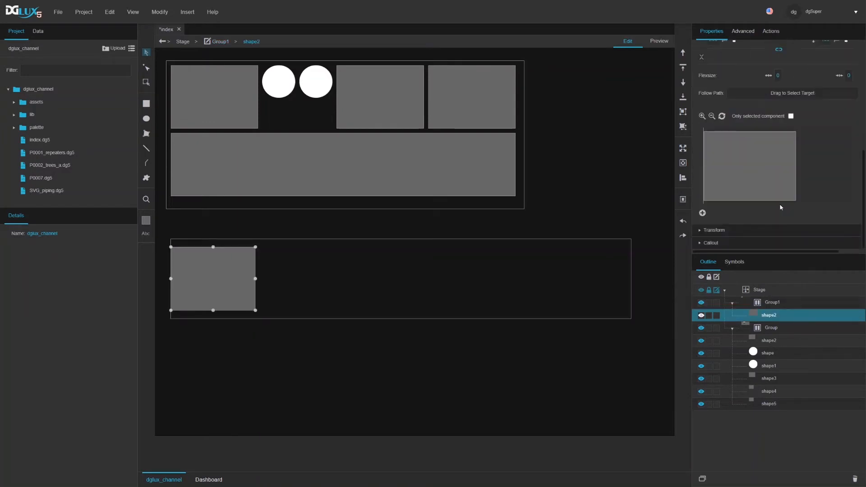
scroll(780, 207, up, 3)
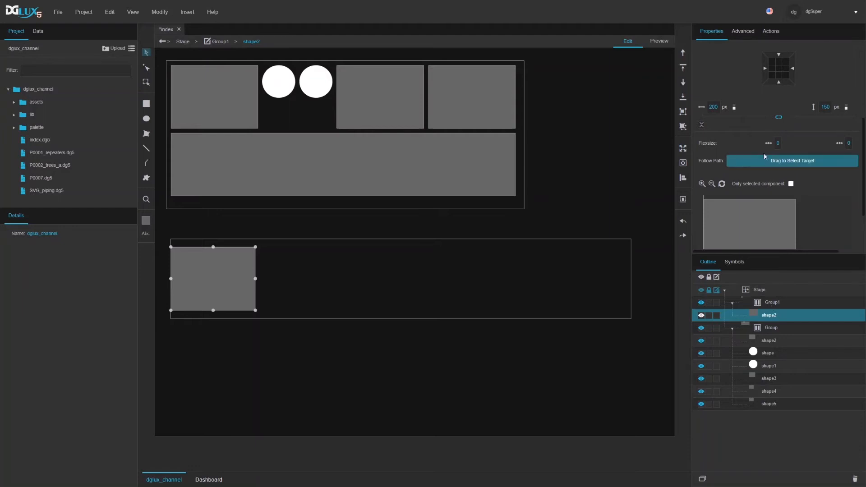
click(780, 145)
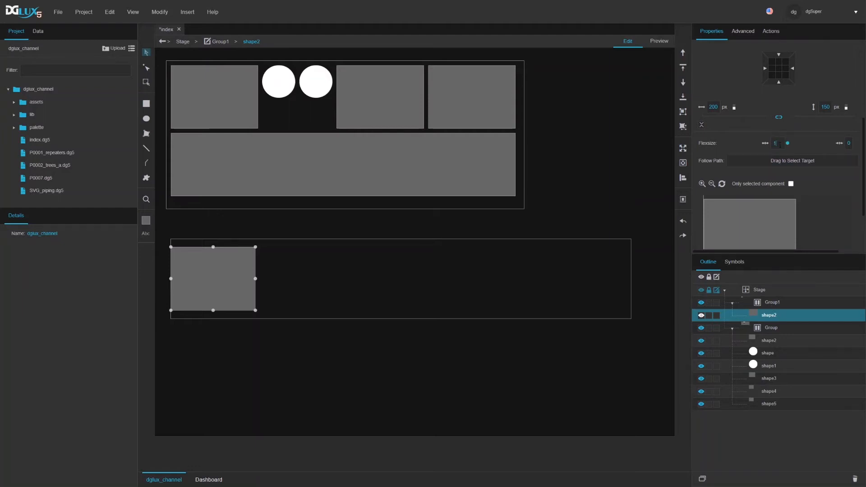
text(1)
key(Return)
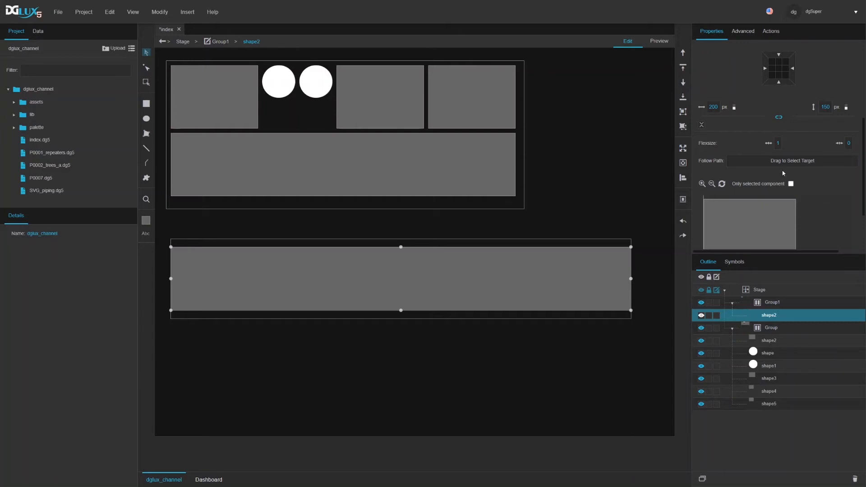
- Try a grow flexsize of 2 on the lower group's rectangle and undo it
click(775, 143)
text(2)
key(Return)
key(ctrl+z)
- Reset the rectangle's grow flexsize to 0 and duplicate the rectangle within the lower group
click(777, 144)
text(0)
key(Return)
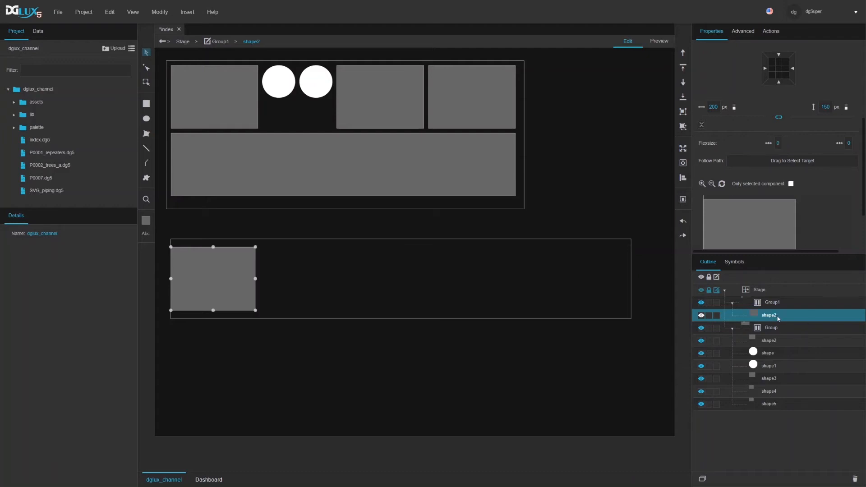
key(ctrl+d)
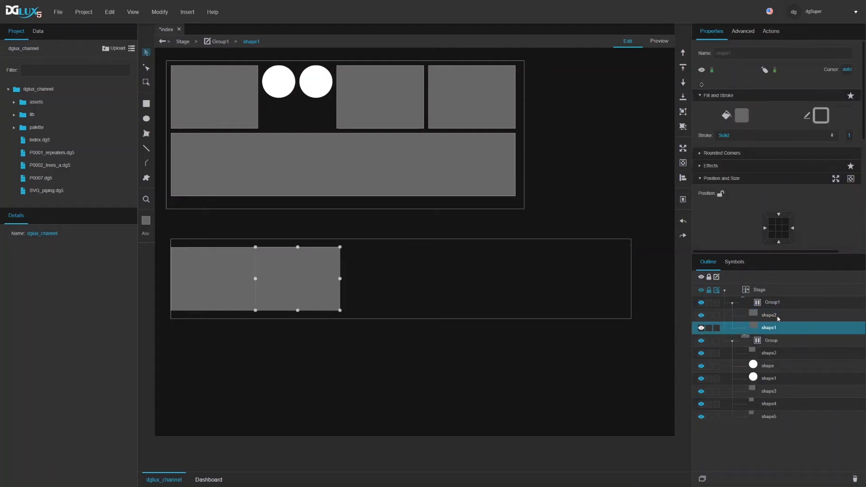
- Set the lower group's horizontal gap to 10 and its left and right padding to 10
click(772, 304)
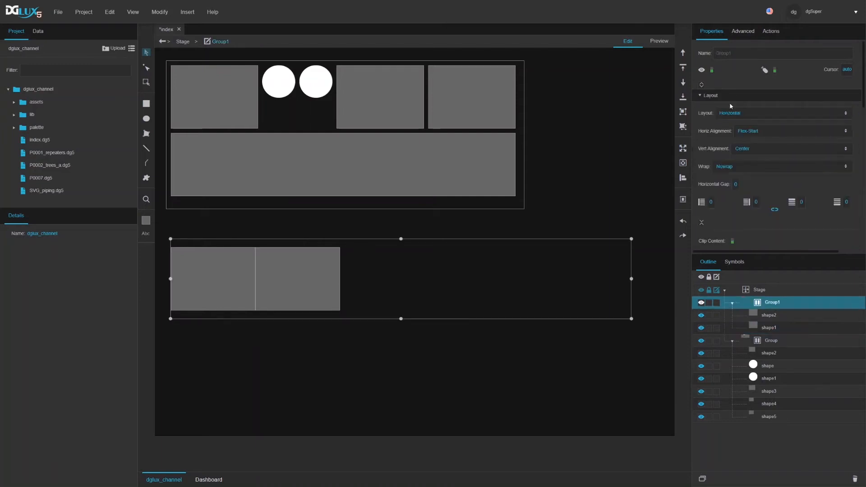
click(739, 186)
text(10)
key(Return)
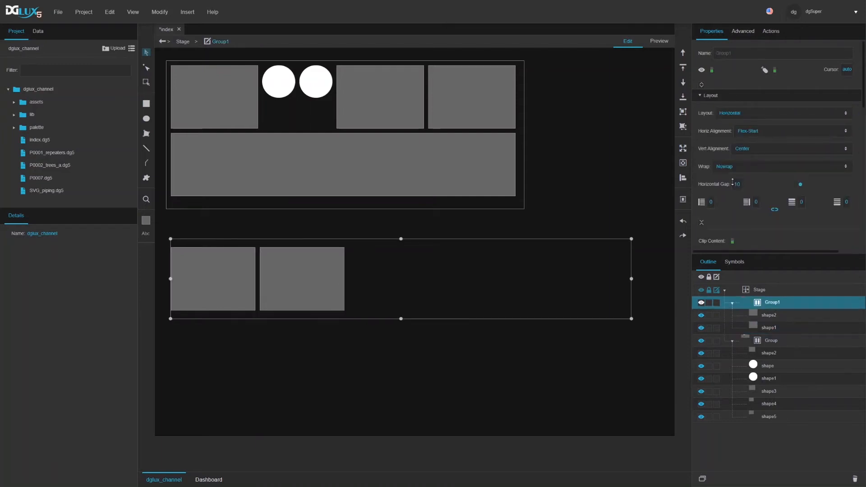
click(712, 202)
text(10)
key(Return)
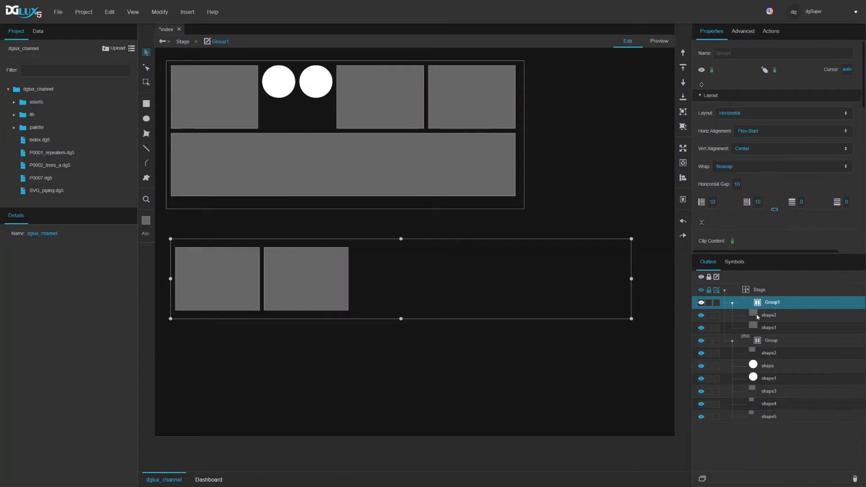
- Set the grow flexsize of the lower group's first rectangle to 1
click(773, 317)
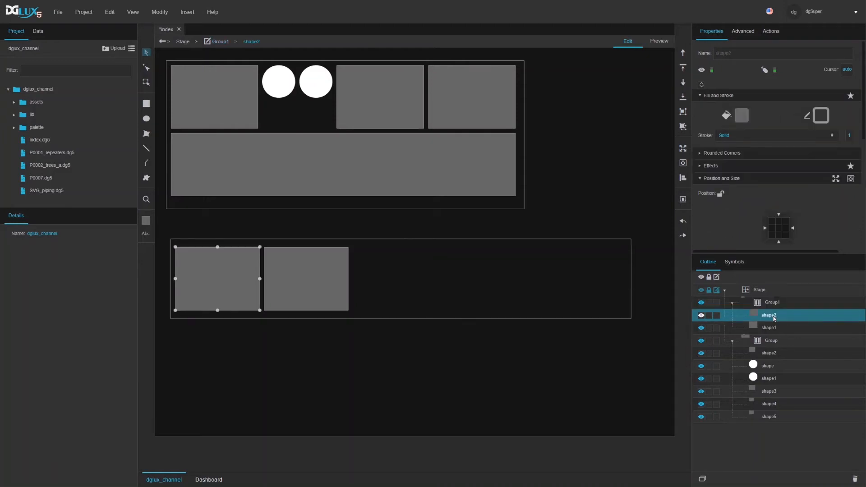
click(775, 329)
scroll(764, 203, down, 5)
scroll(761, 197, up, 2)
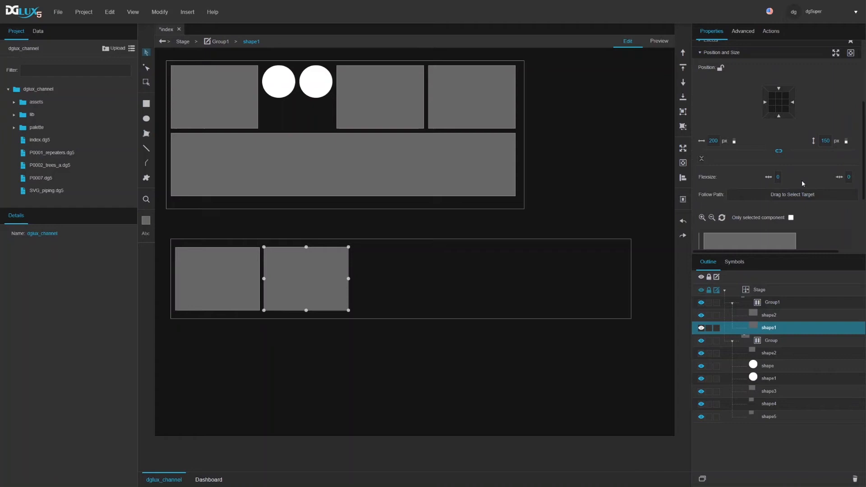
click(765, 317)
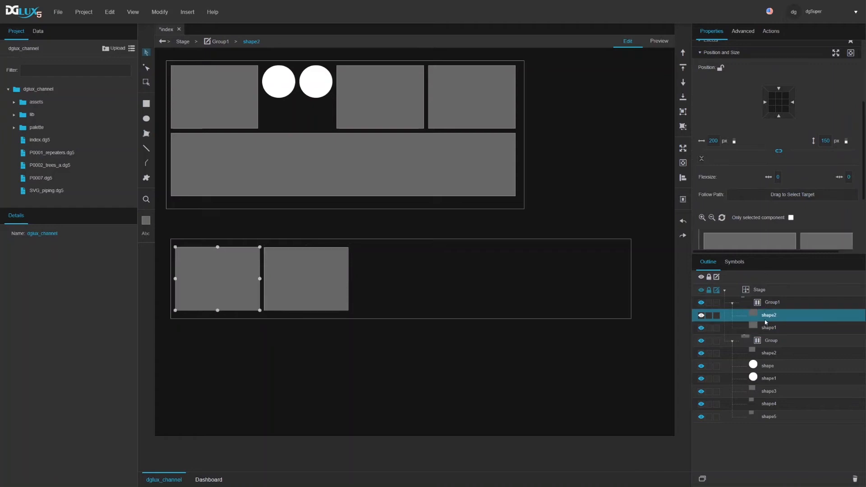
click(776, 178)
text(1)
key(Return)
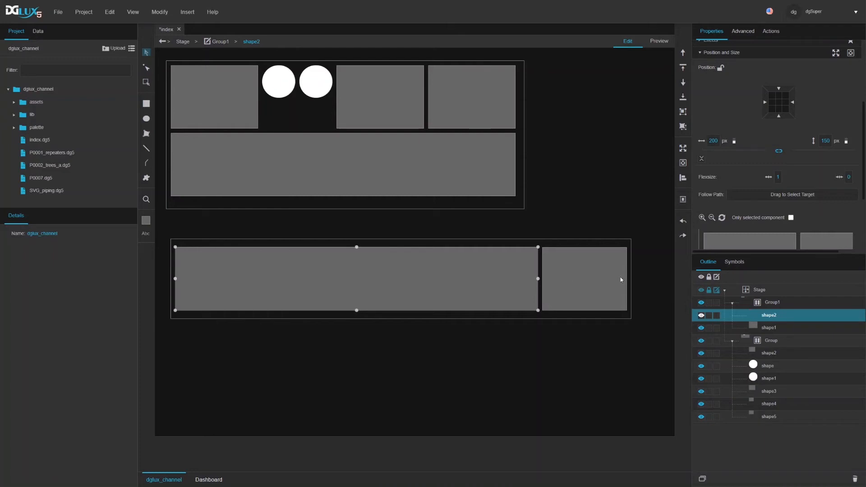
- Set the grow flexsize of the lower group's second rectangle to 1
click(771, 329)
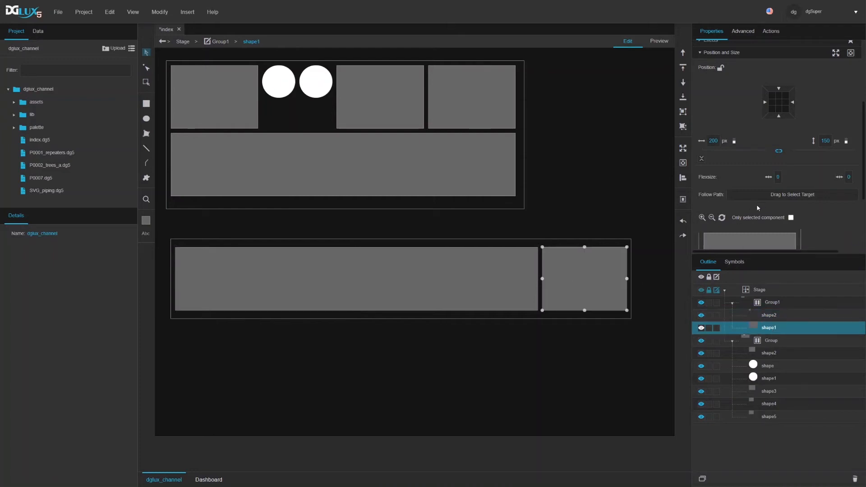
click(776, 178)
text(1)
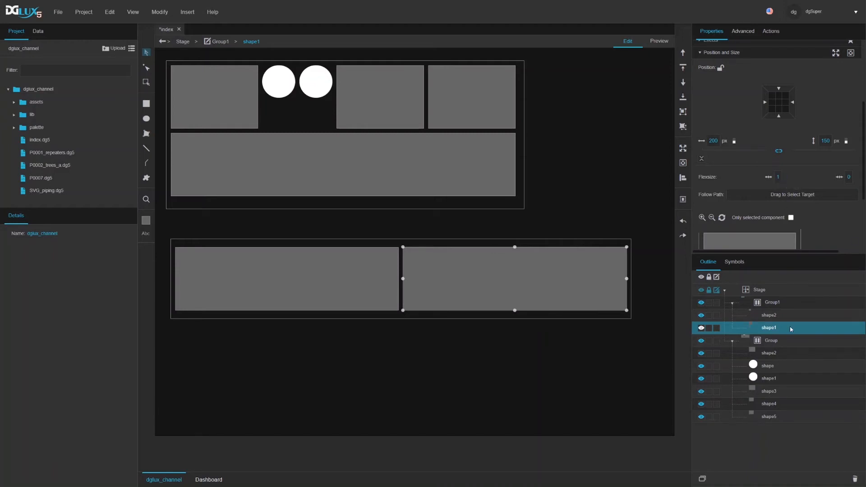
- Narrow the lower group to about 437 px wide by moving its right edge inward
click(778, 319)
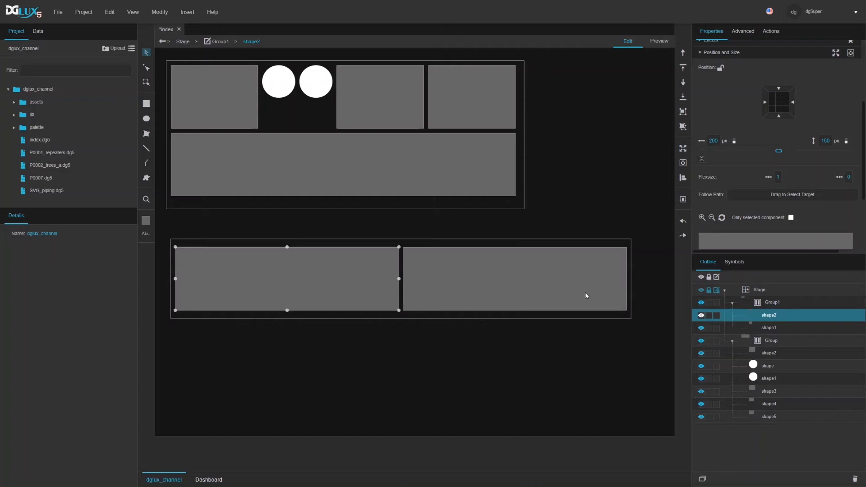
click(771, 302)
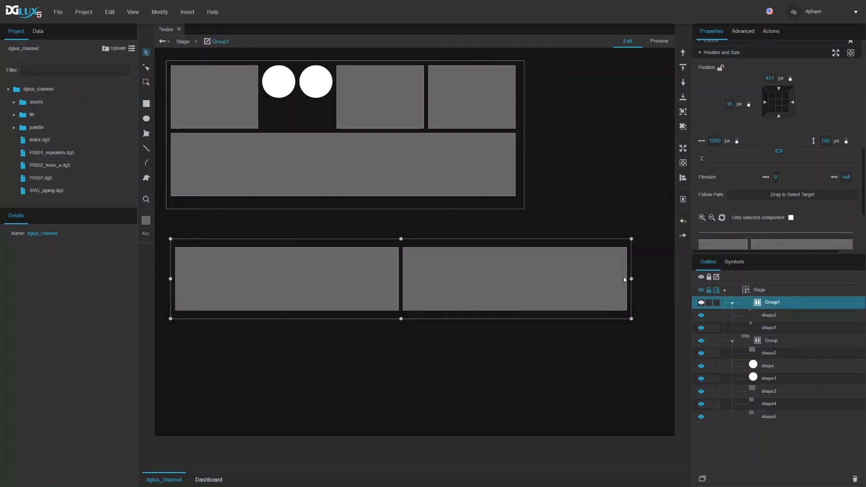
drag(630, 278, 355, 278)
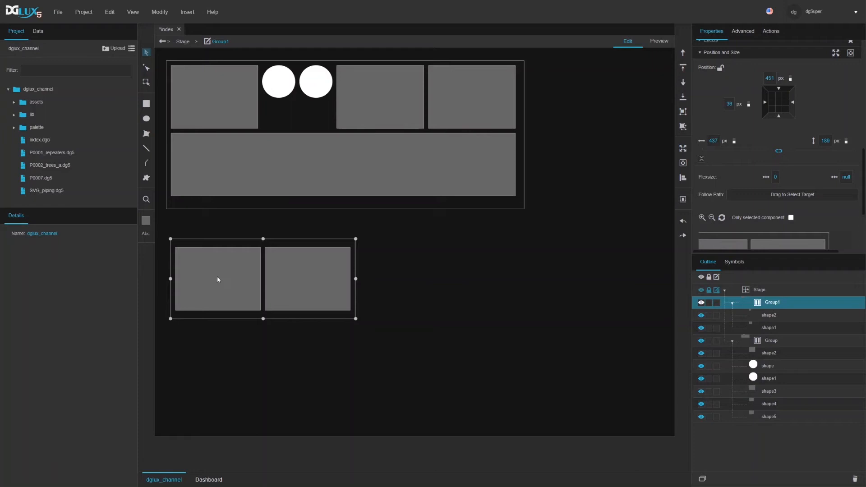
- Check the first rectangle's width setting and widen the lower group to just short of the upper group's right edge
click(770, 315)
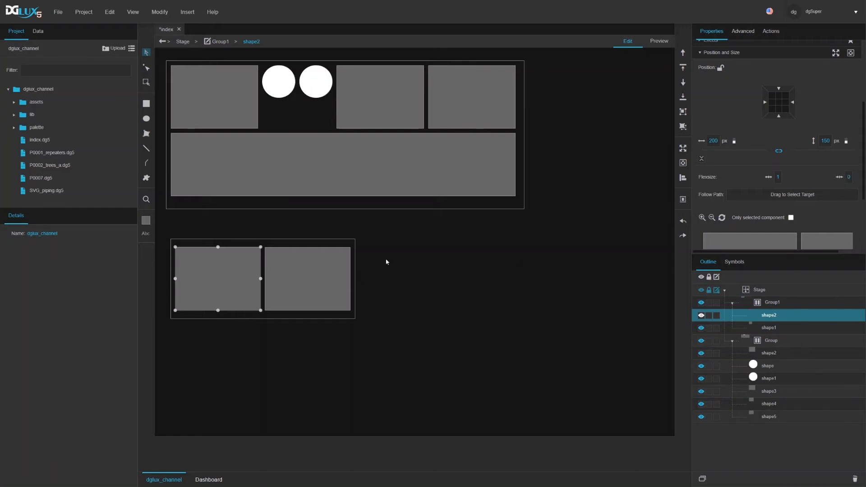
click(713, 142)
click(376, 327)
drag(357, 278, 508, 284)
- Set the grow flexsize of the lower group's first rectangle to 2
click(769, 314)
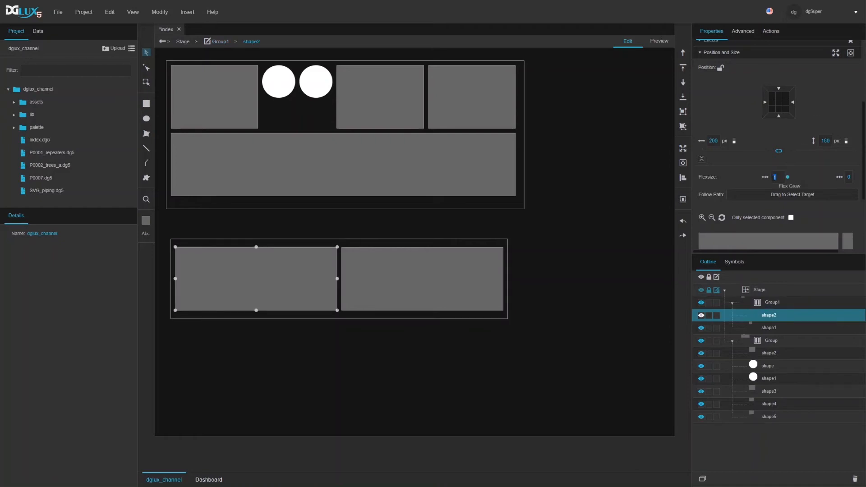
text(2)
key(Return)
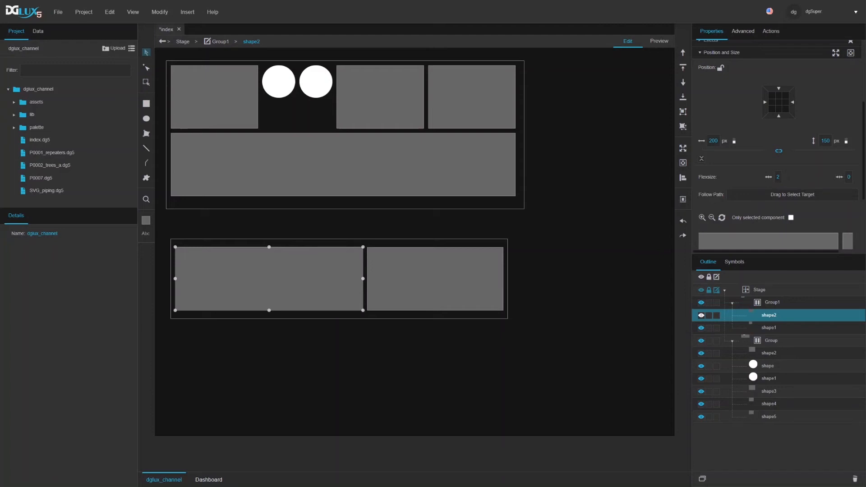
- Widen the lower group to about 1011 px and reselect its first rectangle
click(771, 303)
drag(505, 279, 597, 279)
click(766, 315)
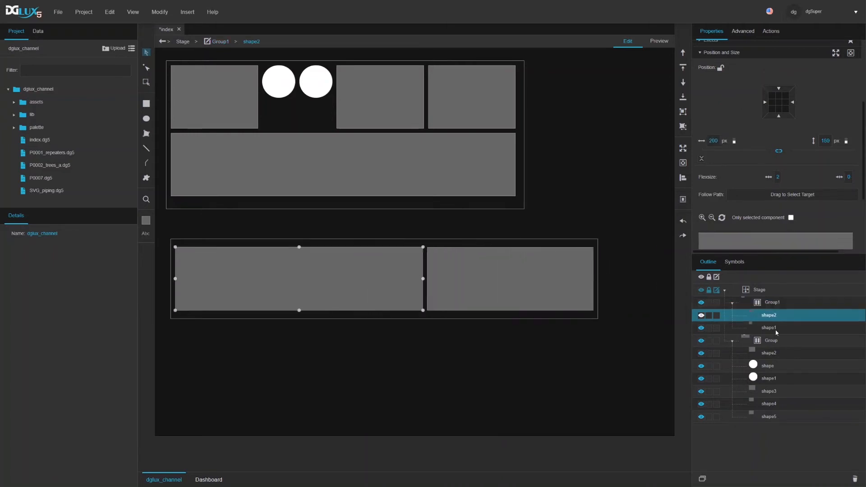
- Set the grow flexsize of the lower group's second rectangle to 0.5
click(768, 327)
click(778, 176)
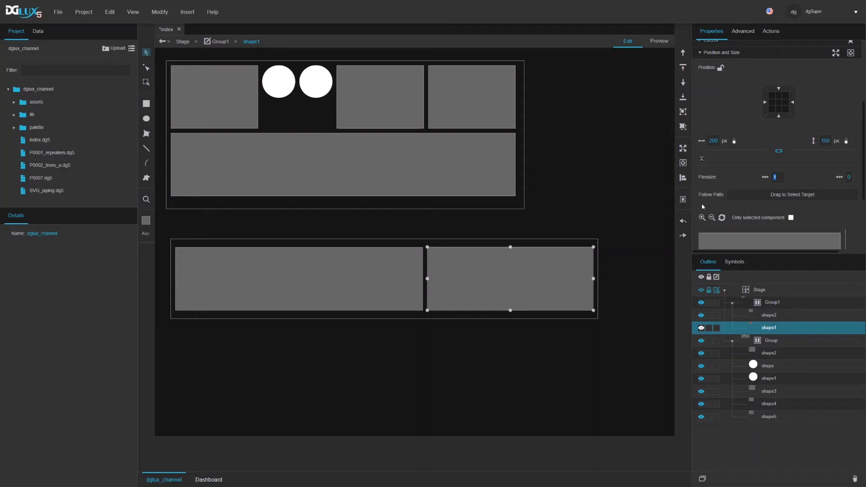
text(0.5)
key(Return)
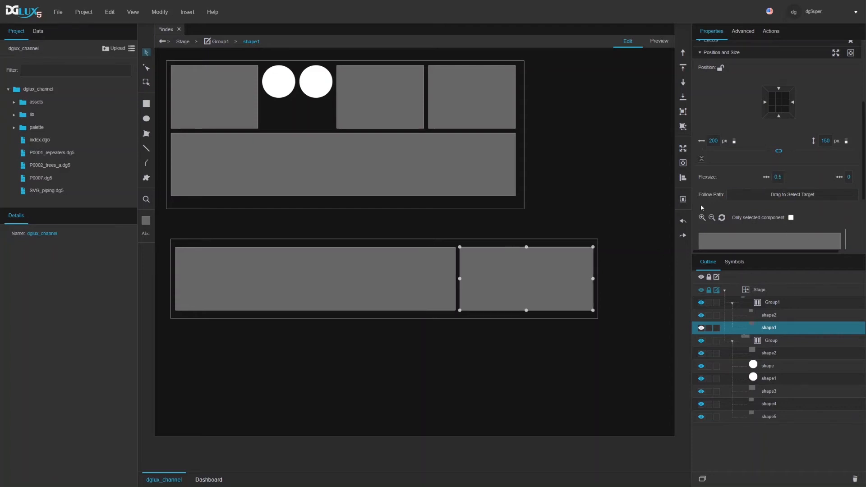
- Resize the lower group to about 771 px wide
click(748, 303)
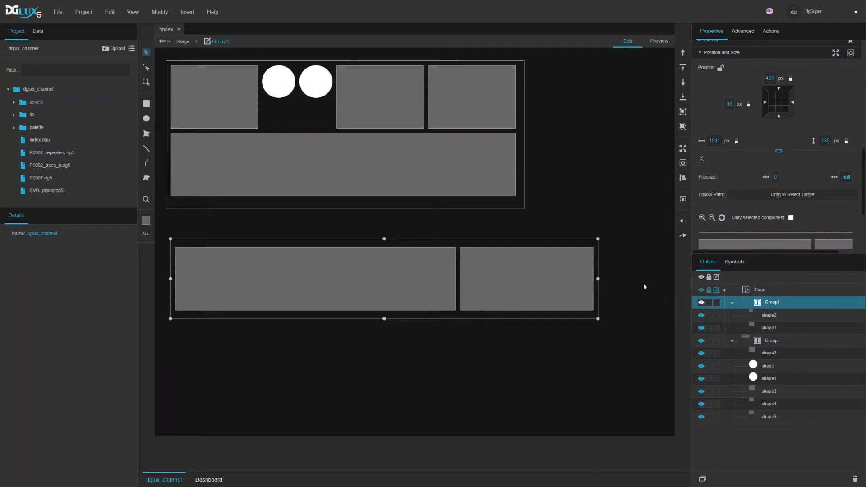
drag(598, 279, 525, 278)
drag(437, 271, 506, 264)
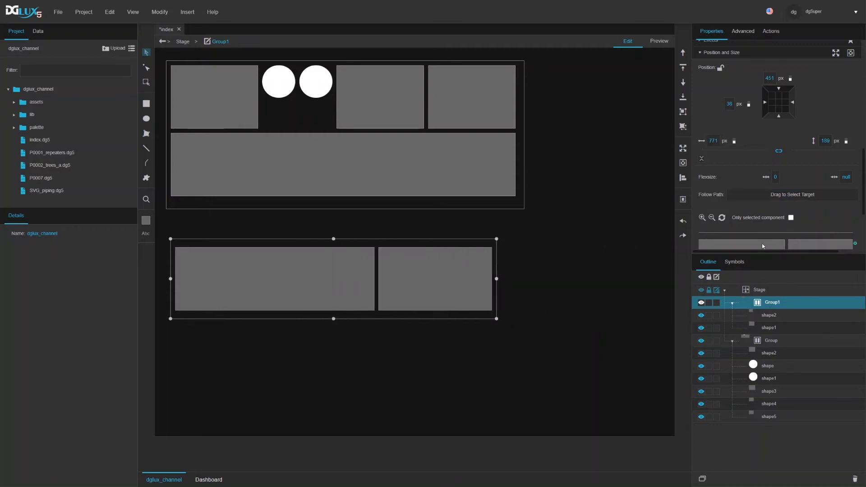
- Set the second rectangle's grow flexsize to 1 and match the first rectangle's grow value to it
click(760, 315)
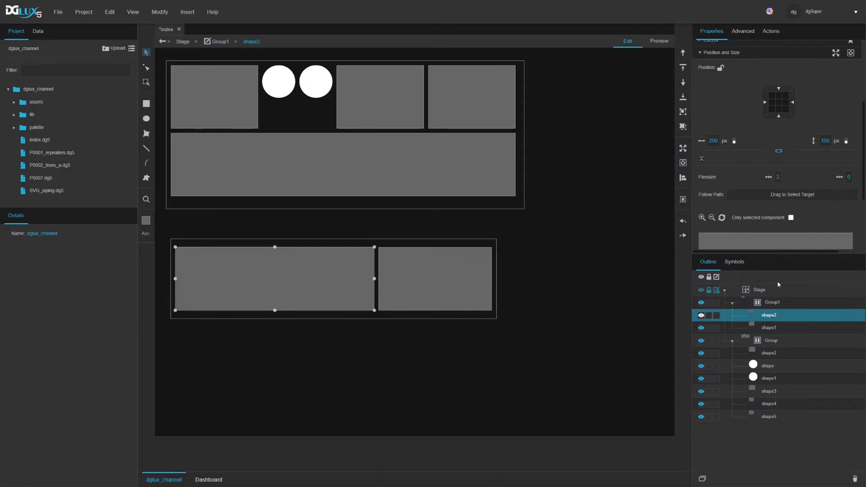
click(776, 328)
click(777, 177)
text(1)
key(Return)
click(786, 177)
click(768, 315)
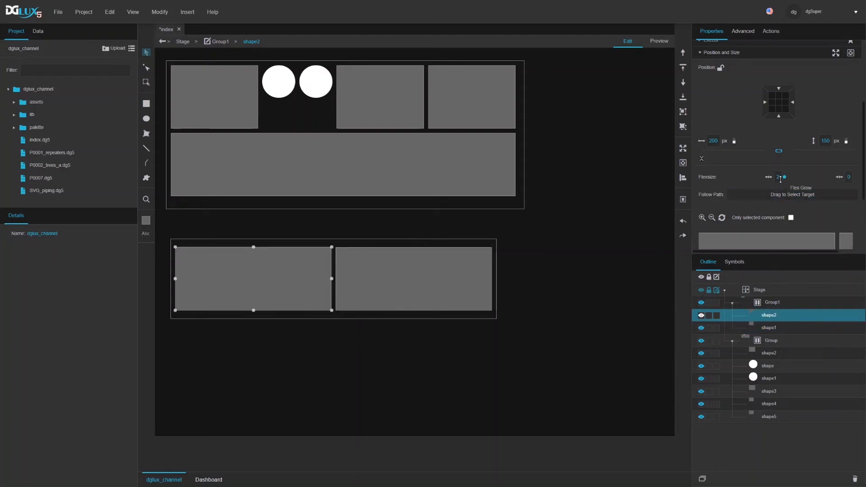
- Narrow the lower group to about 615 px wide
click(772, 307)
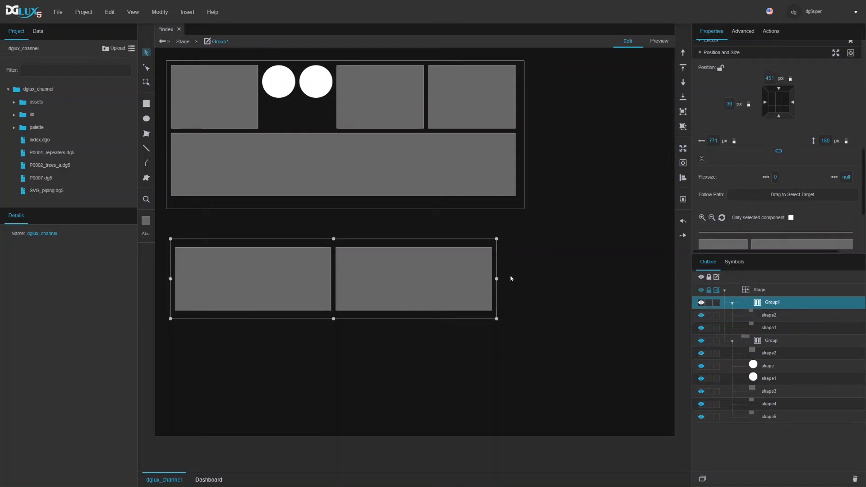
drag(496, 279, 346, 275)
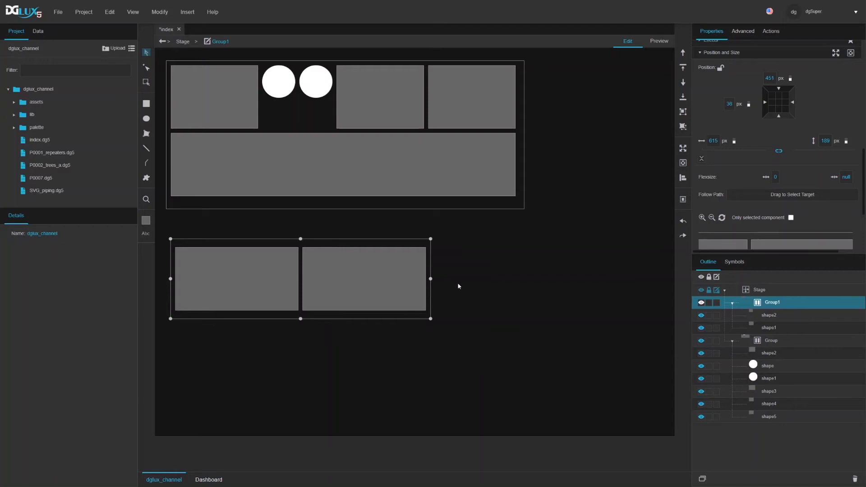
- Widen the lower group to about 852 px
drag(430, 280, 539, 301)
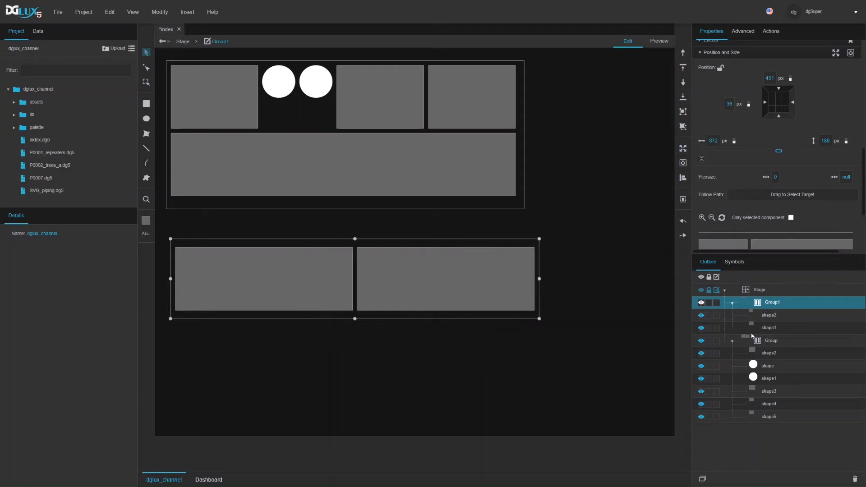
click(771, 315)
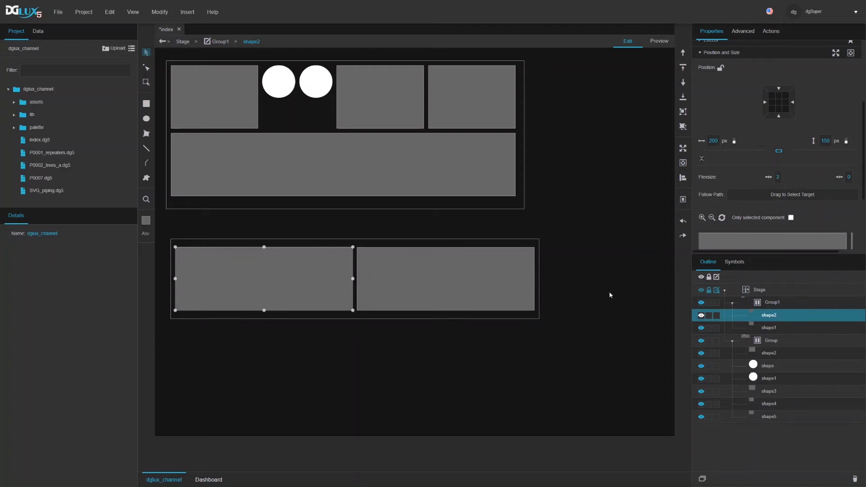
click(849, 177)
click(766, 304)
mouse_move(539, 279)
mouse_down()
mouse_move(614, 284)
mouse_move(552, 284)
mouse_move(591, 276)
mouse_move(410, 280)
mouse_move(530, 278)
mouse_up()
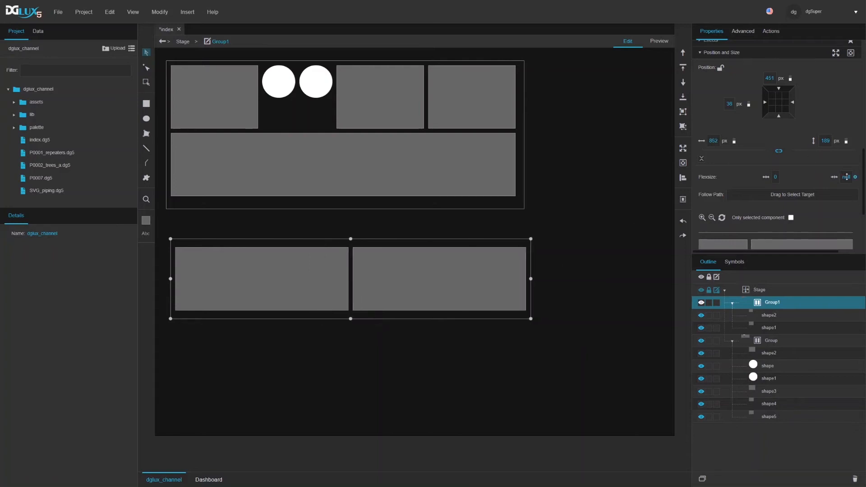
- Set the lower group's second rectangle to a shrink flexsize of 1 and narrow the group to about 286 px
click(781, 321)
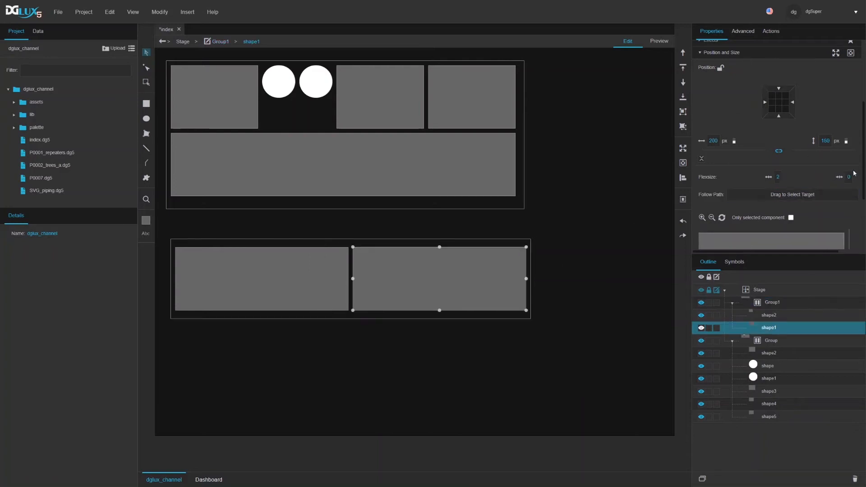
click(774, 303)
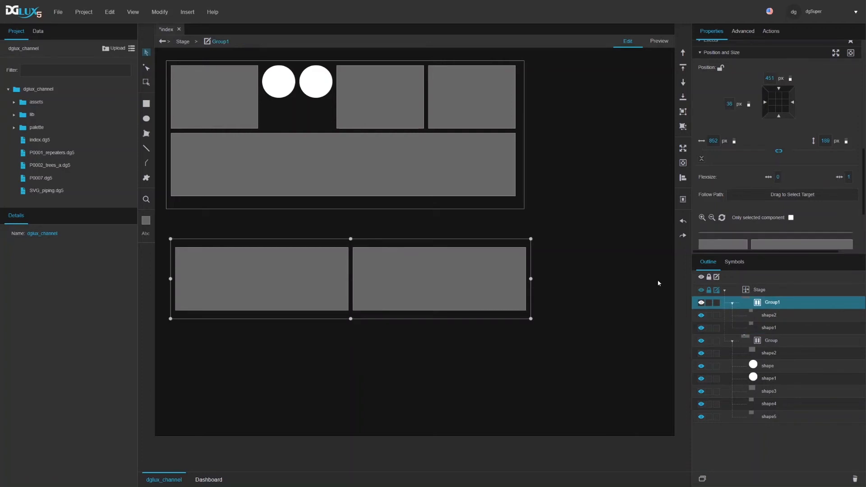
drag(530, 279, 291, 279)
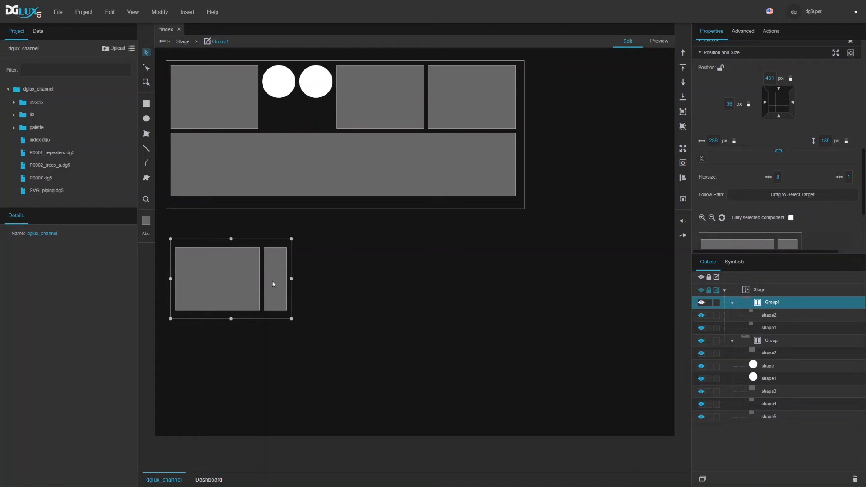
- Set the shrink flexsize of the lower group's first rectangle to 1 and resize the group to about 295 px wide
click(779, 315)
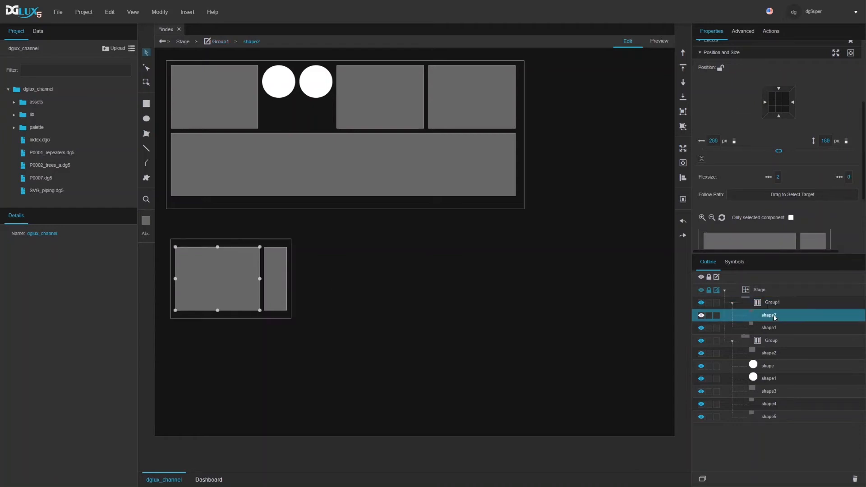
click(772, 328)
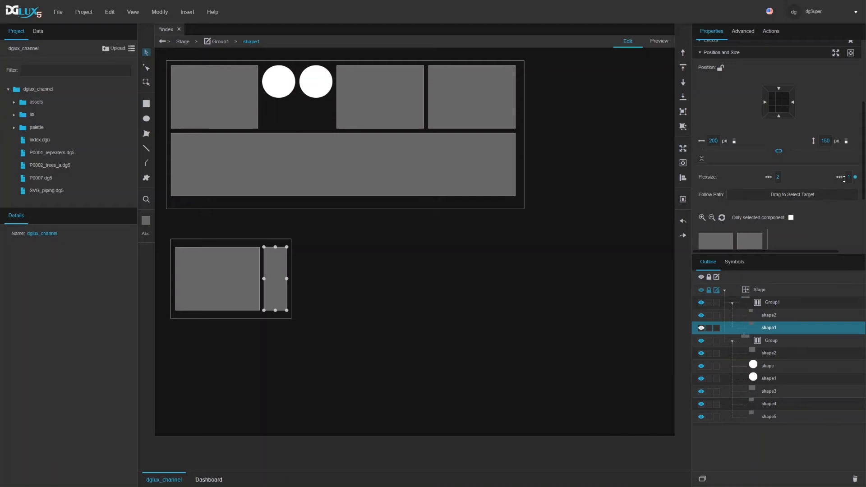
click(764, 314)
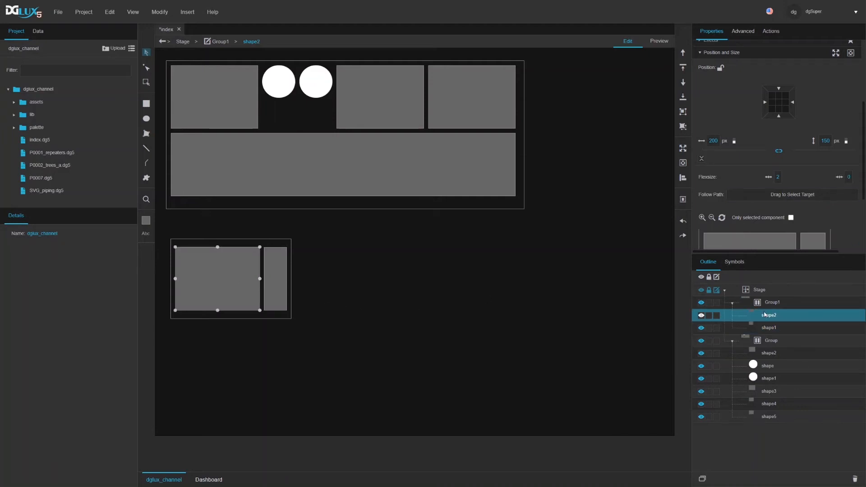
click(847, 176)
text(1)
key(Return)
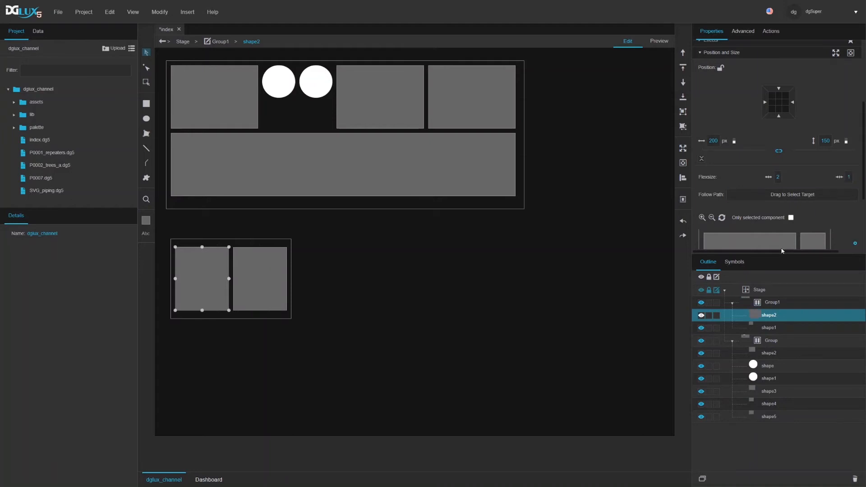
click(768, 304)
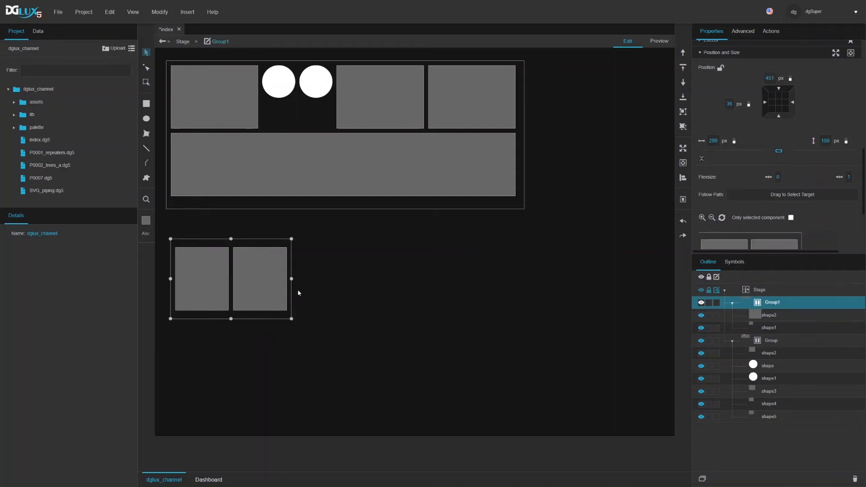
mouse_move(289, 278)
mouse_down()
mouse_move(287, 286)
mouse_move(294, 279)
mouse_up()
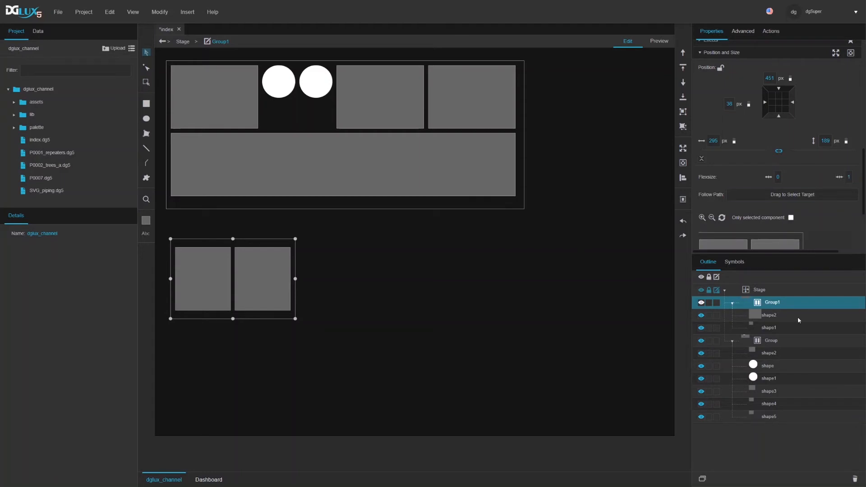
- Set the shrink flexsize of the lower group's second rectangle to 2
click(766, 315)
click(767, 327)
click(776, 315)
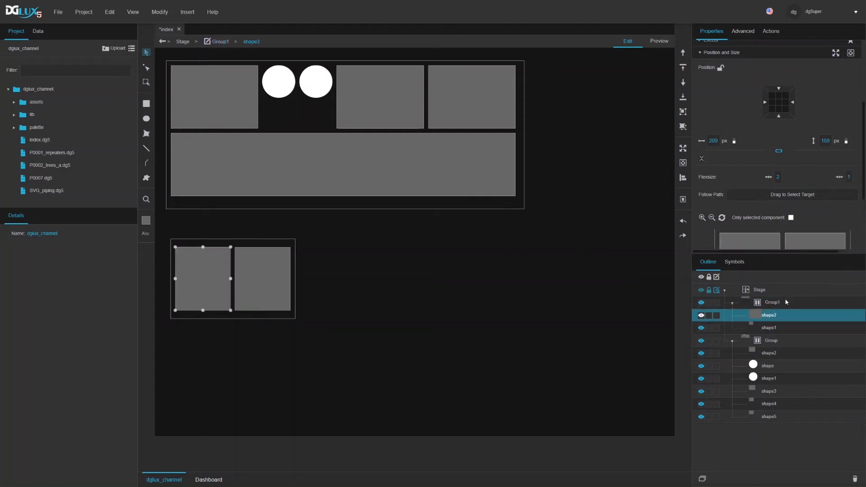
click(771, 328)
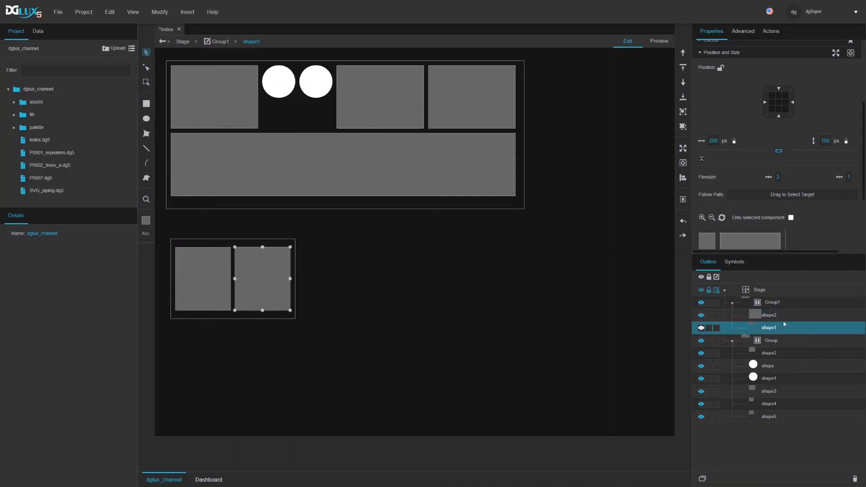
click(848, 177)
text(2)
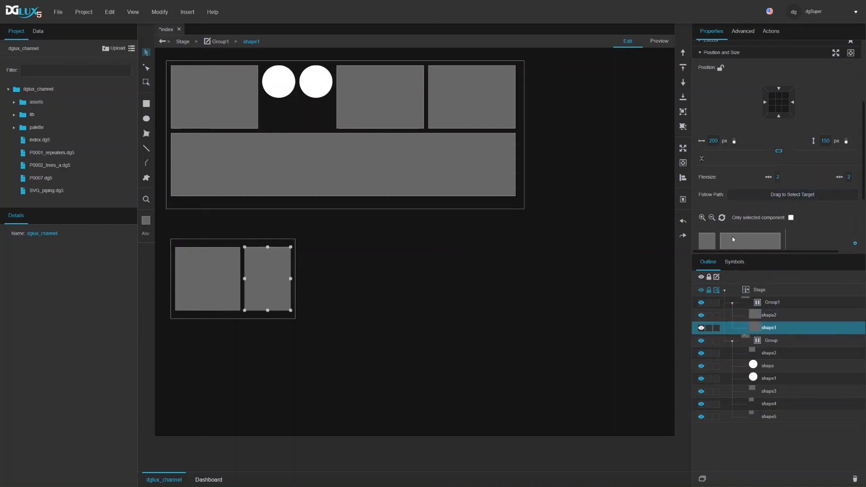
- Widen the lower group, and narrow it to about 196 px to compare how its rectangles shrink
click(768, 305)
drag(295, 278, 534, 289)
drag(425, 293, 253, 274)
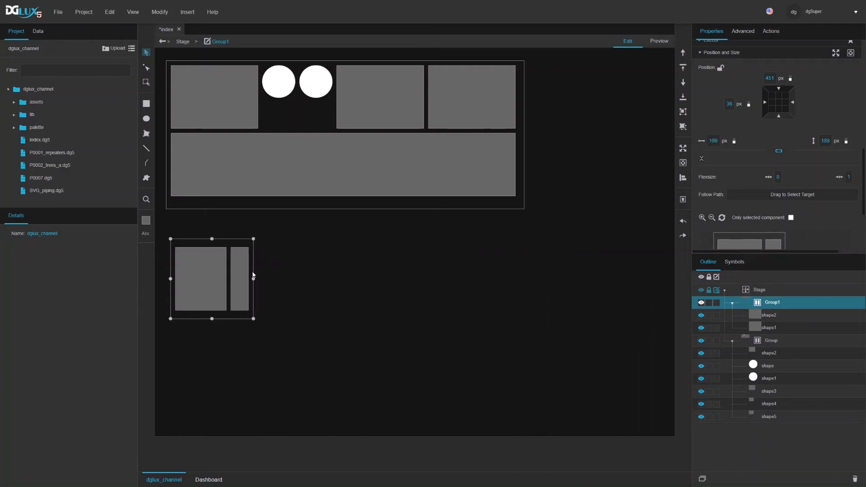
- Set the second rectangle's shrink flexsize back to 1 in the lower group and clear the selection
click(757, 329)
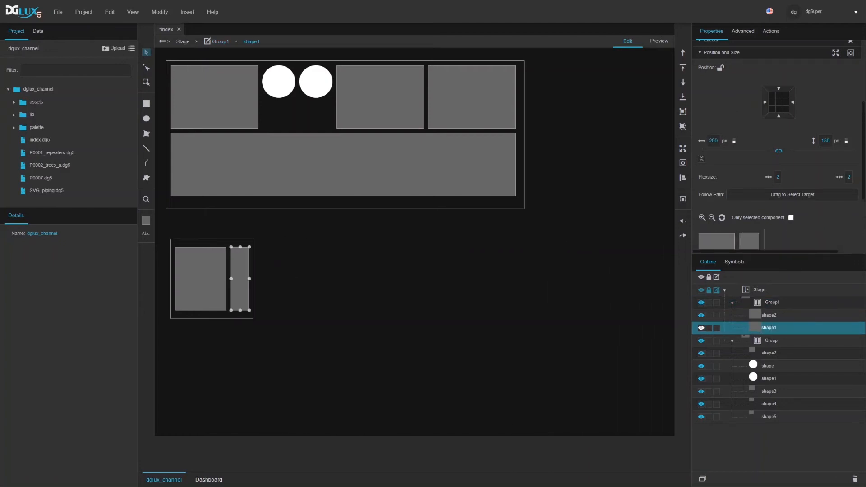
click(849, 177)
text(1)
key(Return)
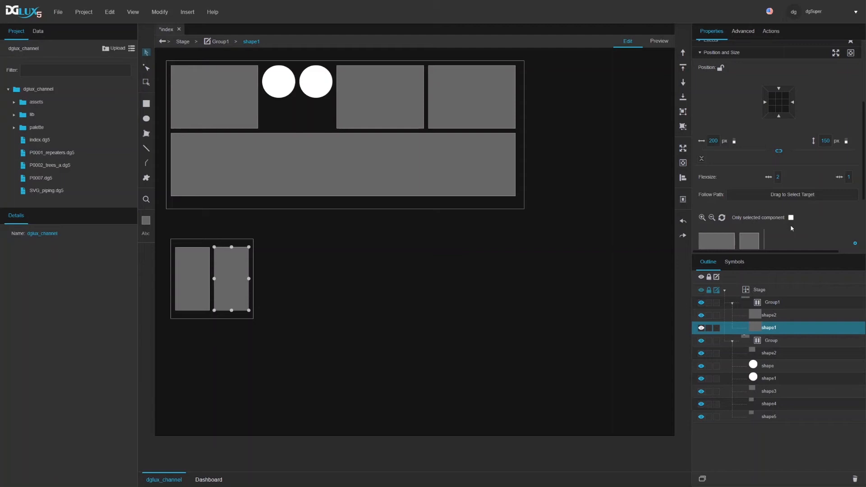
click(382, 310)
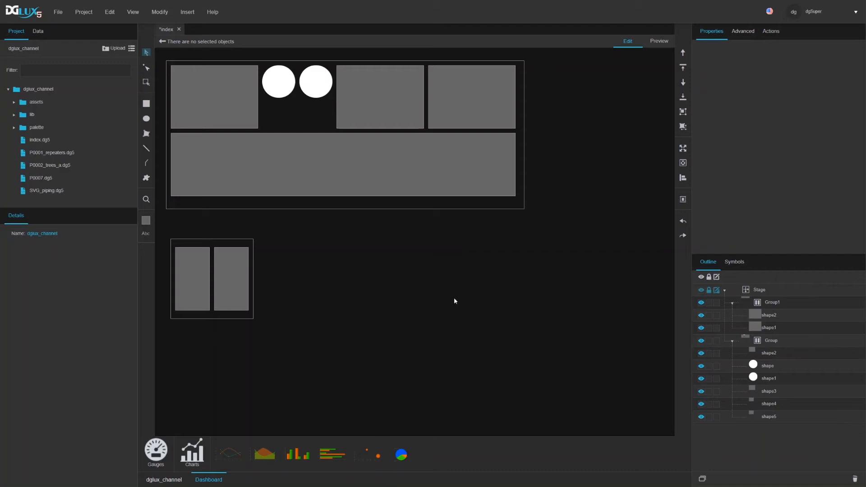
- Change the upper group's layout to Vertical and its wrap setting to Nowrap
click(732, 341)
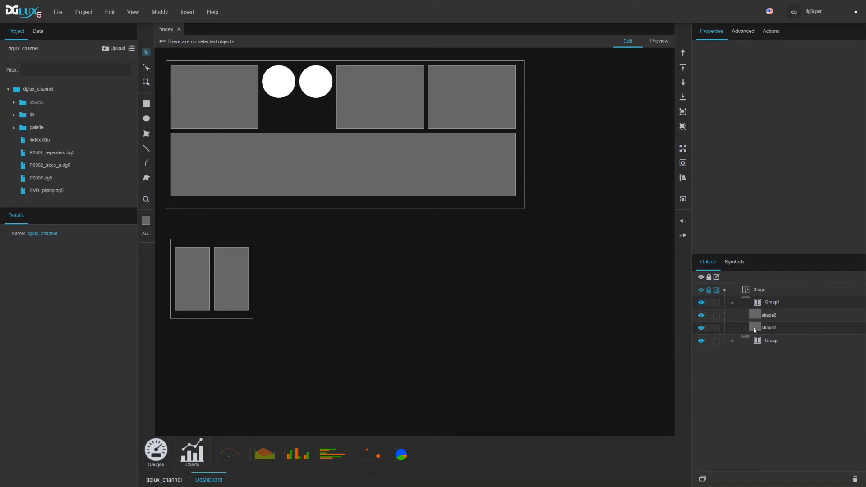
click(768, 304)
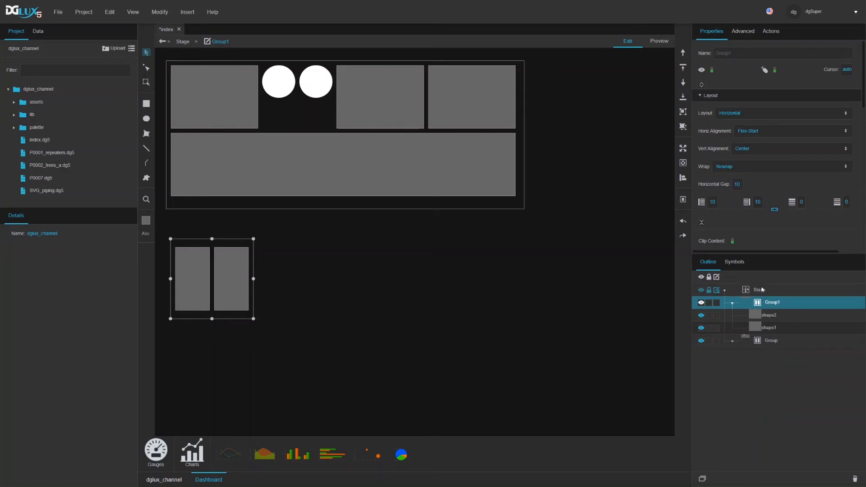
click(770, 341)
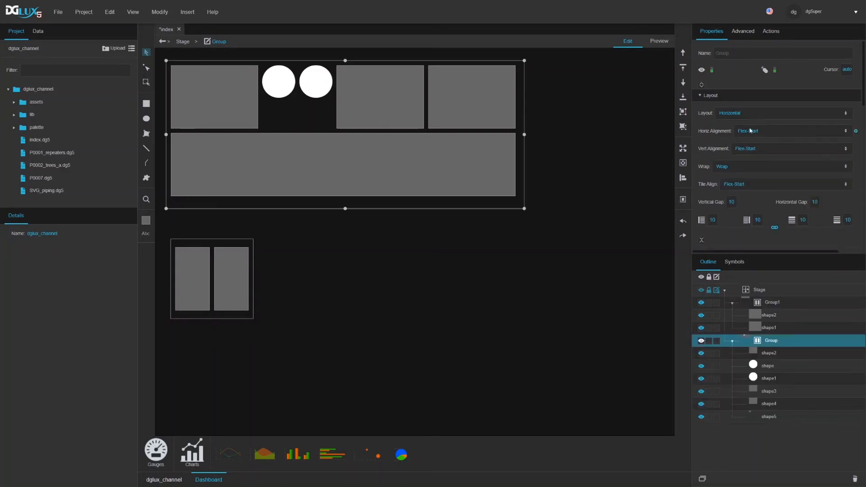
click(734, 114)
click(729, 135)
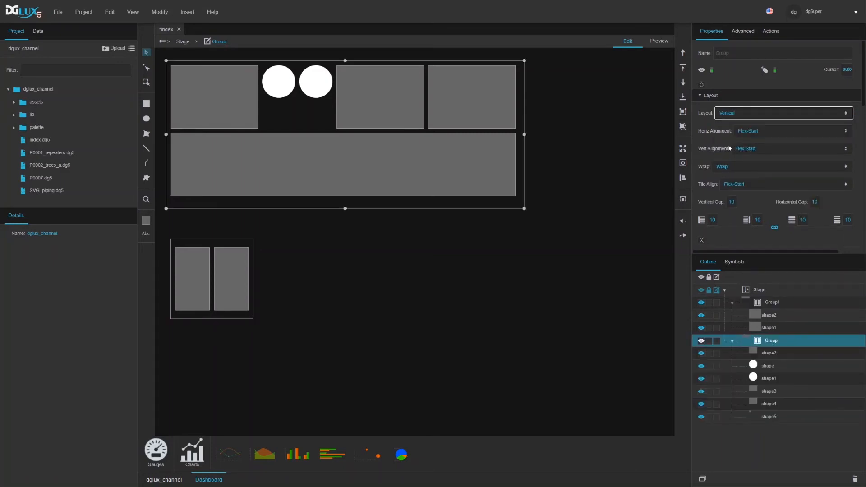
click(734, 170)
click(728, 177)
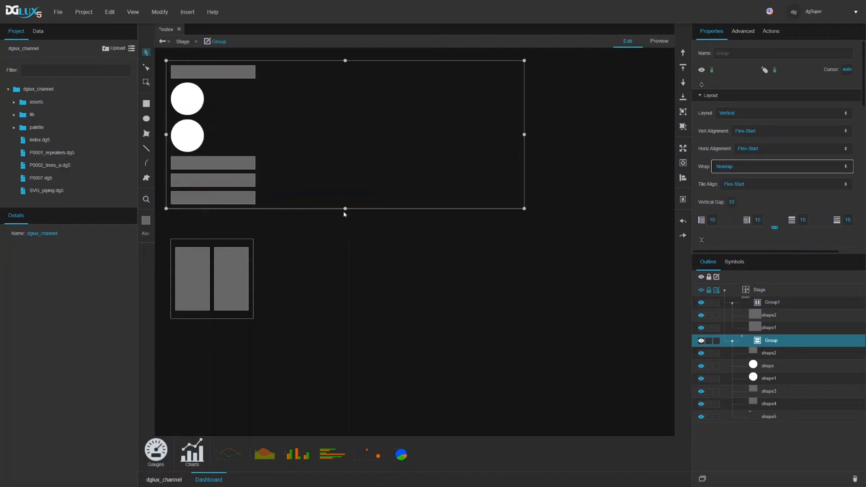
- Delete the lower group and stretch the remaining group downward to about twice its height
drag(314, 347, 152, 227)
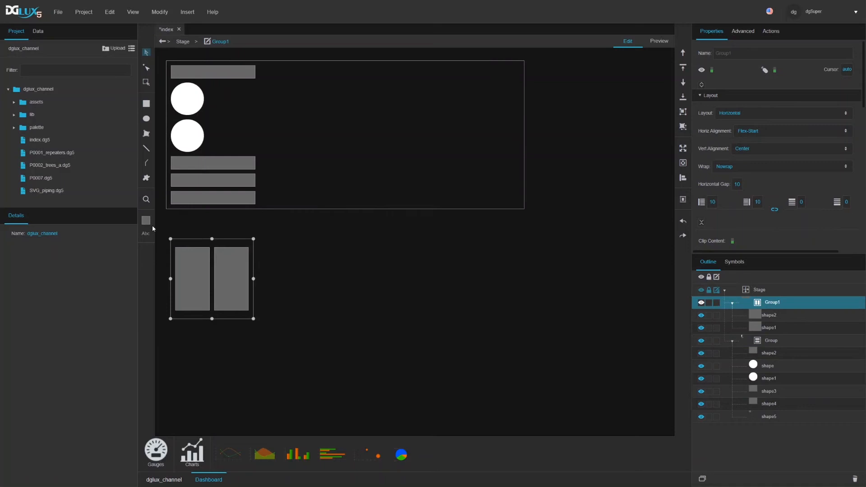
key(Delete)
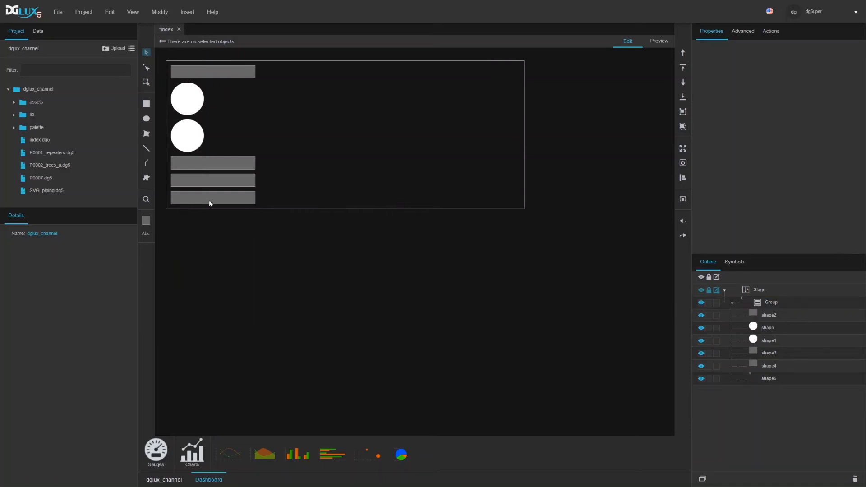
click(370, 206)
drag(345, 209, 357, 377)
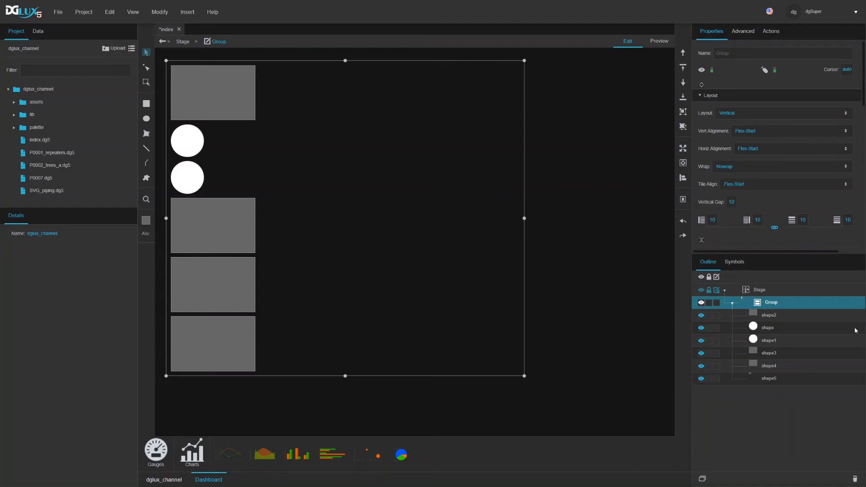
- Select the topmost rectangle in the group and bring up its size and flexsize settings
click(774, 316)
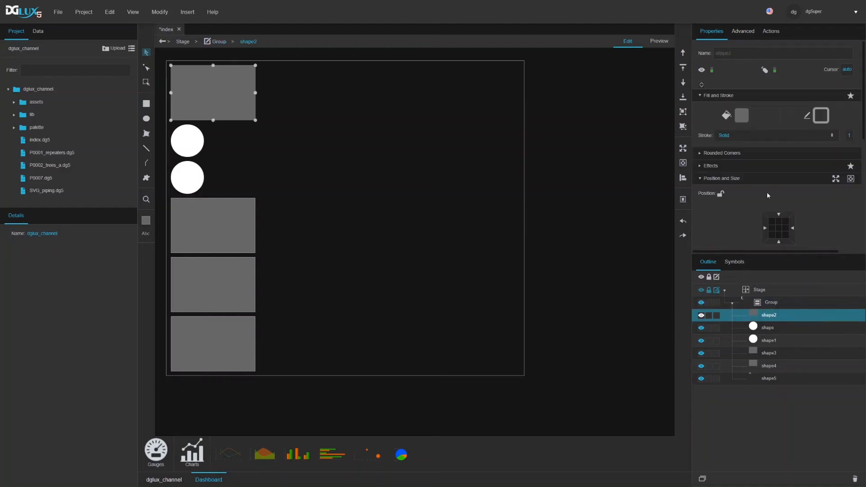
scroll(766, 192, down, 5)
scroll(768, 194, up, 4)
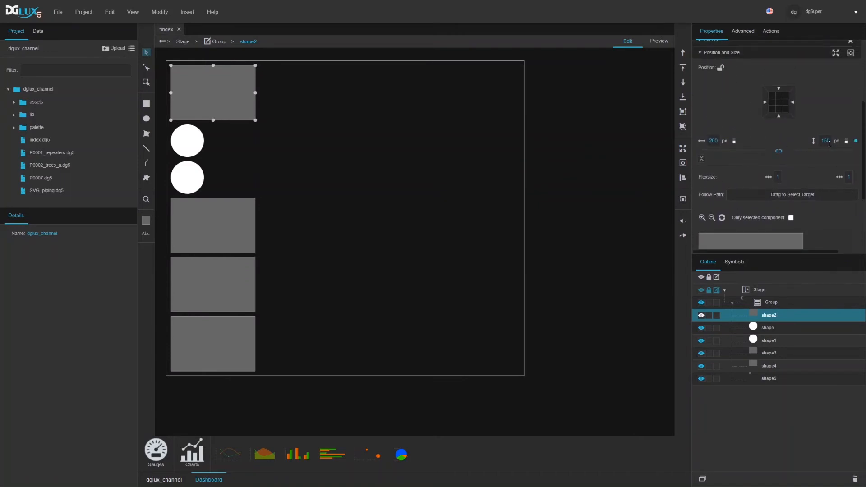
- Set the width of shape2 to 50%
click(713, 141)
click(716, 141)
double_click(714, 141)
text(50)
click(721, 141)
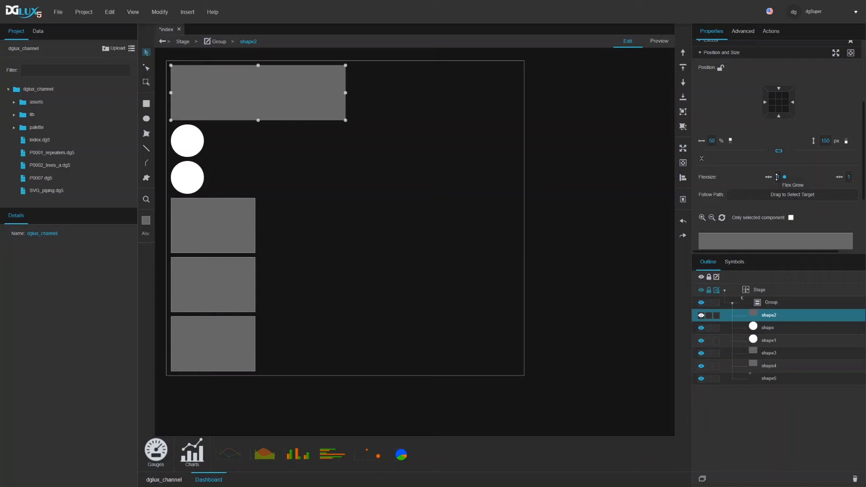
- Review the layout settings of the group and the size and flex settings of shape2, shape3, shape4 and shape5
click(771, 308)
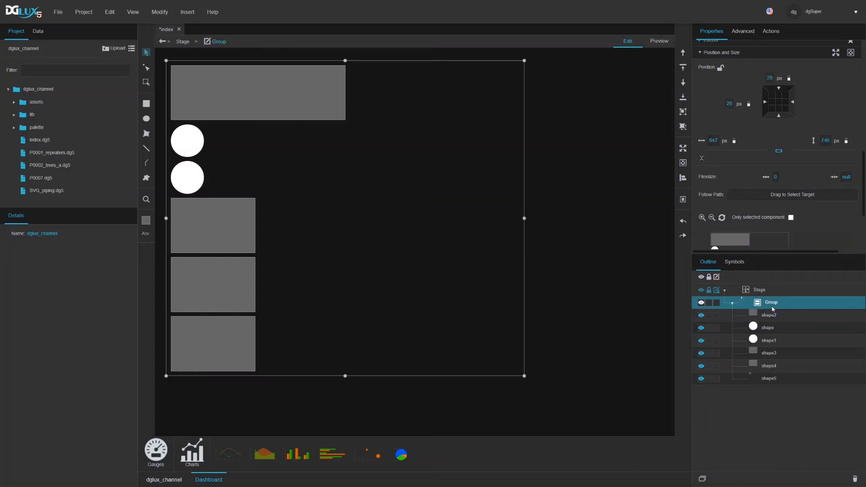
scroll(796, 185, up, 5)
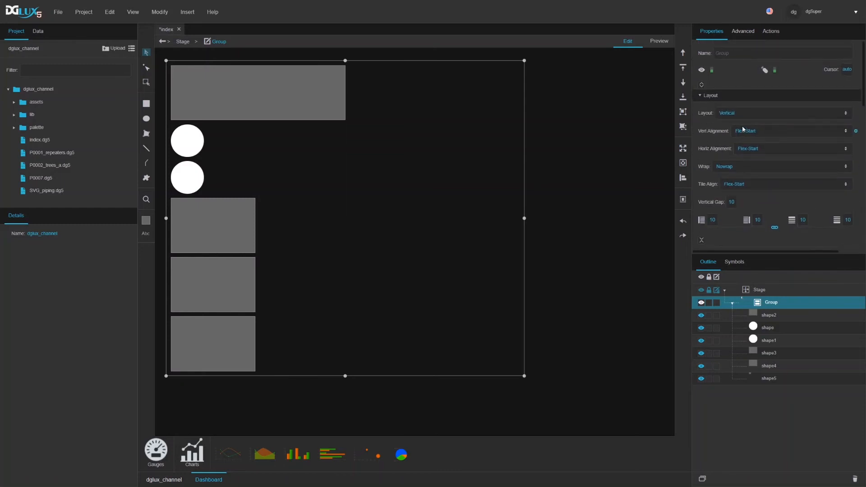
click(769, 315)
scroll(816, 196, down, 5)
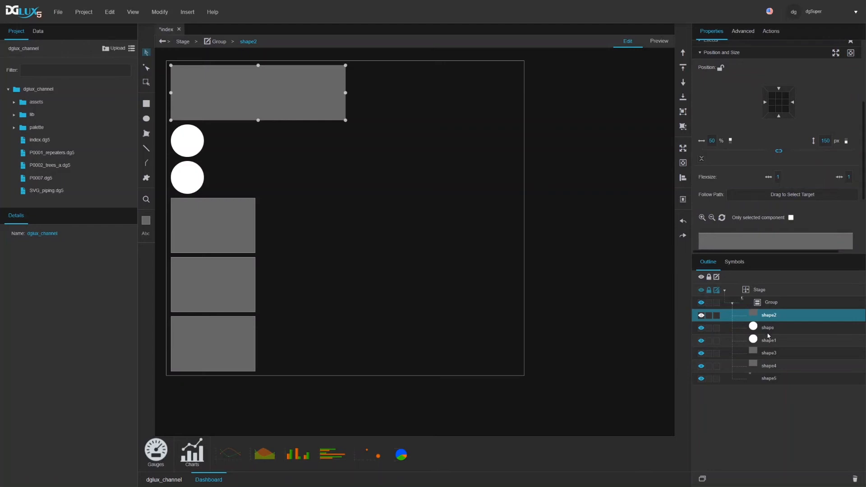
click(770, 353)
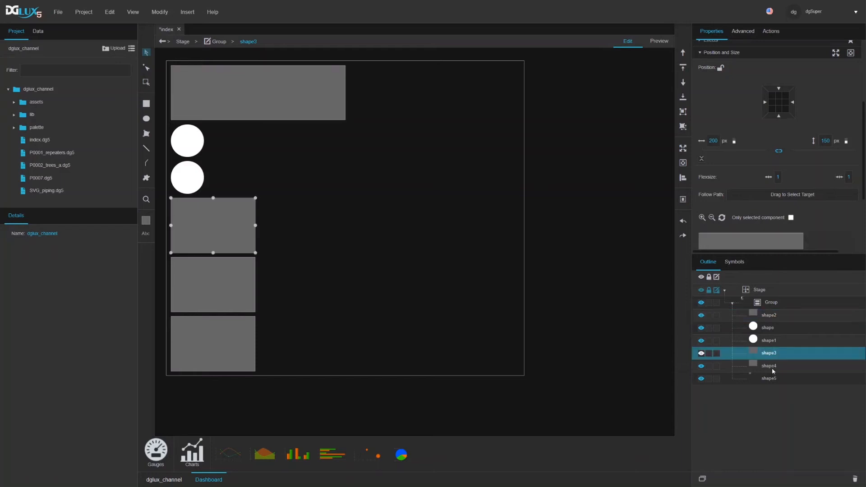
shift+click(769, 379)
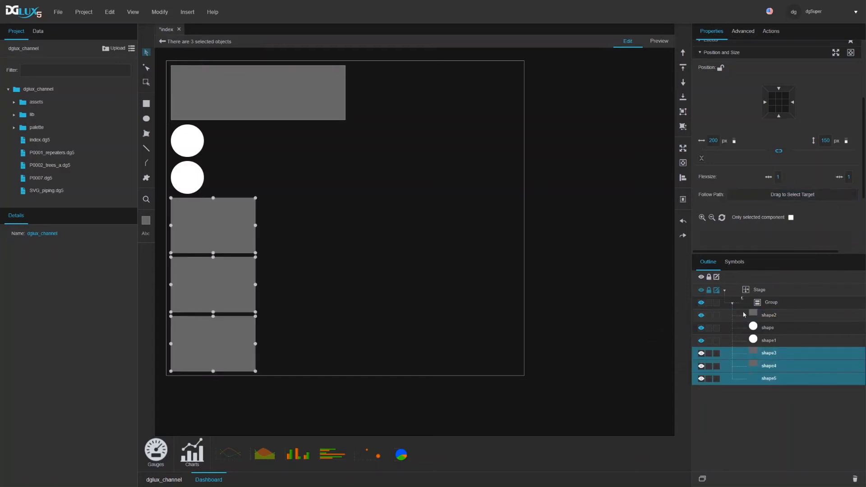
- Shrink the group from its lower edge and stretch it back to test how its shapes flex
click(770, 316)
click(773, 305)
click(658, 45)
click(625, 42)
drag(345, 376, 346, 280)
drag(353, 318, 391, 376)
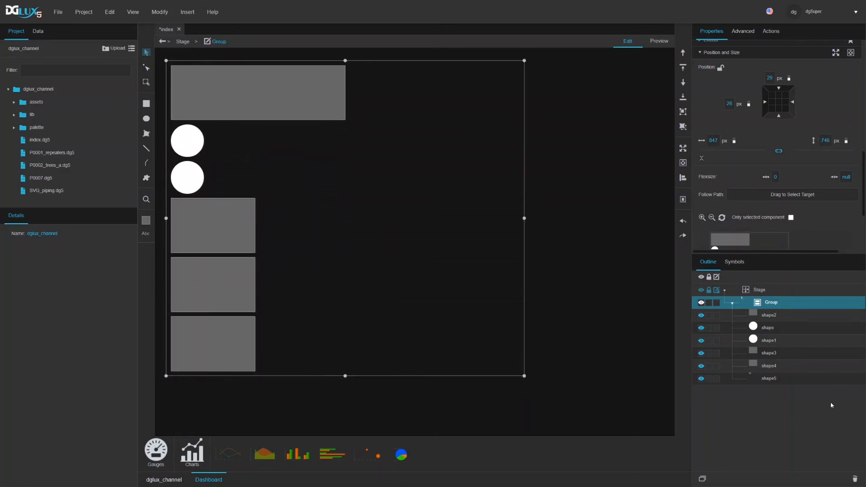
- Set the flex shrink value of shape2 to 0
click(766, 327)
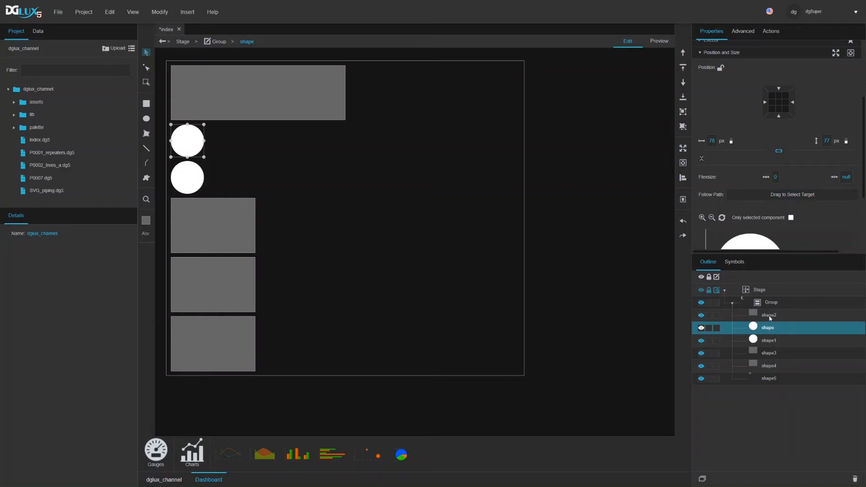
click(771, 316)
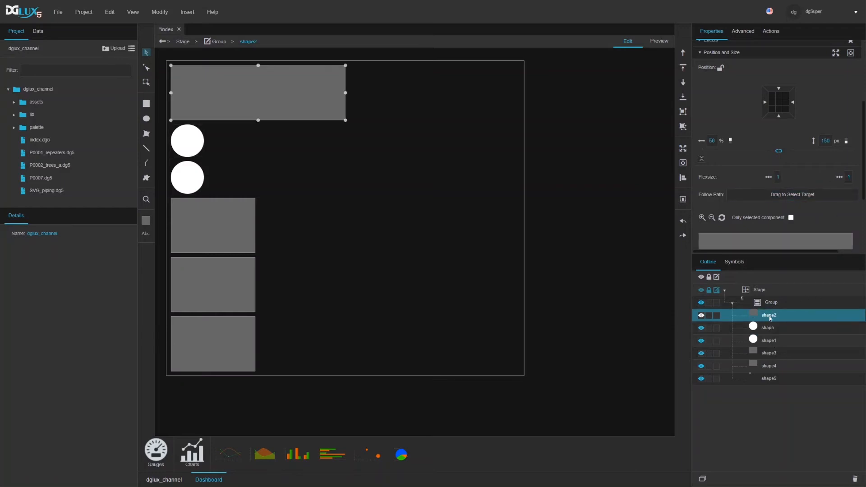
click(848, 179)
text(0)
key(Return)
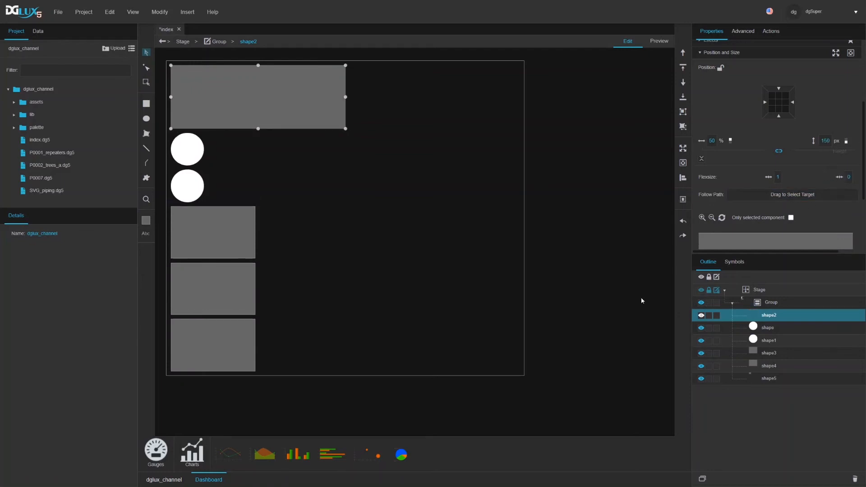
- Shorten the group to a height of about 601 px by moving its lower edge up
click(762, 303)
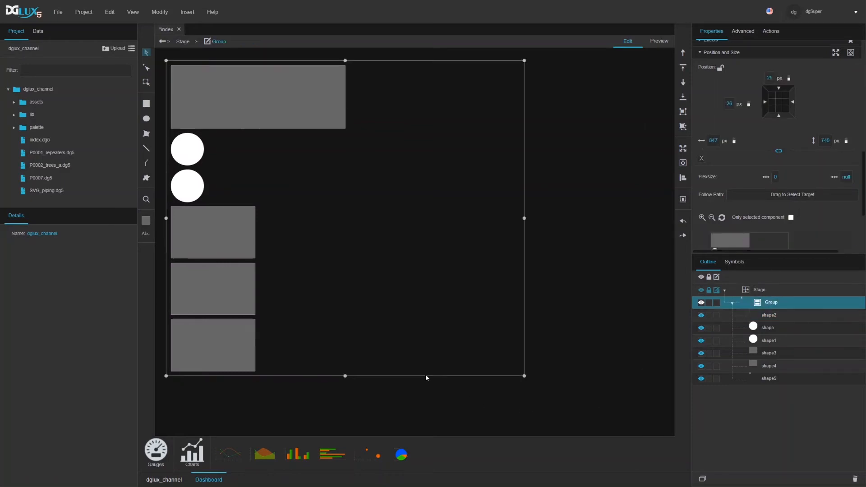
mouse_move(345, 377)
mouse_down()
mouse_move(328, 196)
mouse_move(345, 364)
mouse_up()
drag(345, 322, 371, 318)
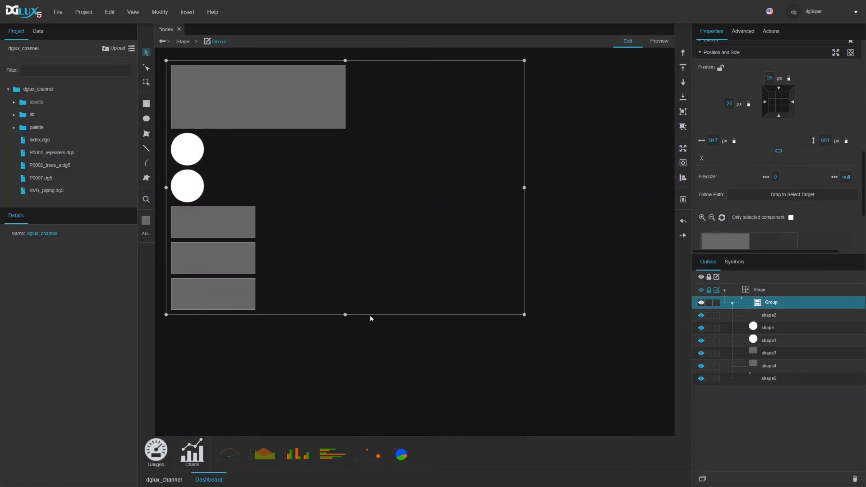
- Set the group's wrap option to Wrap and stretch its height to about 743 px
scroll(749, 212, up, 10)
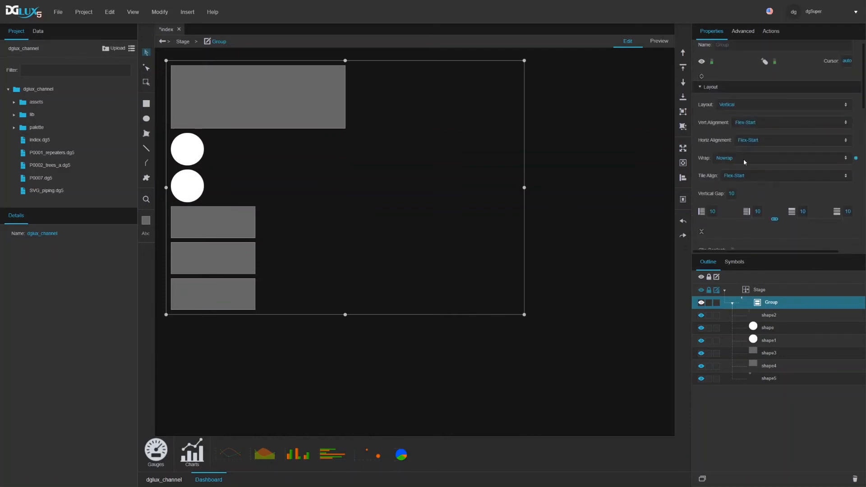
click(742, 161)
click(738, 181)
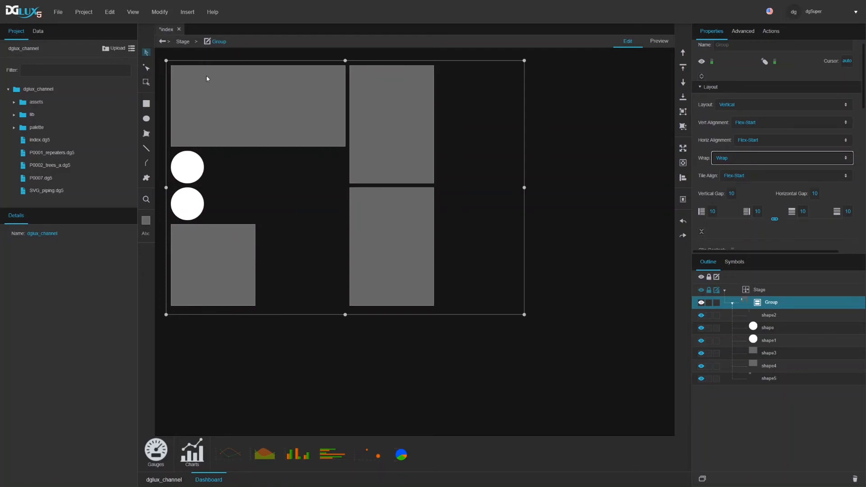
drag(200, 201, 209, 98)
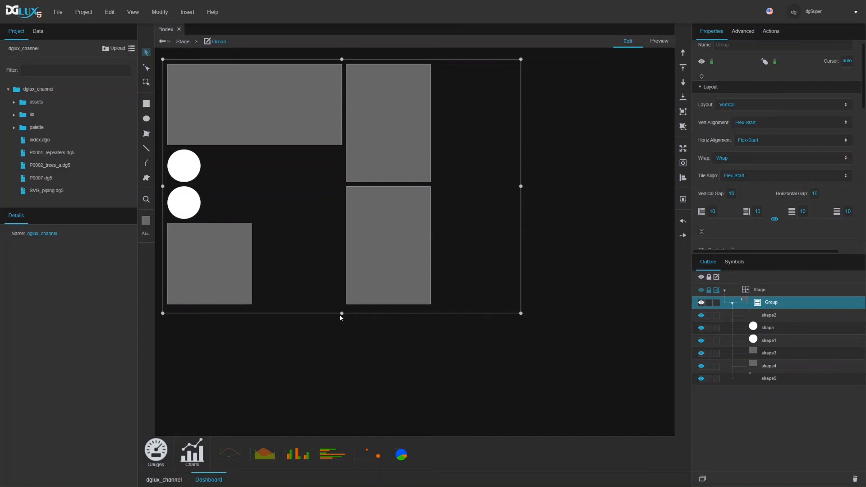
drag(341, 314, 423, 365)
- Check the position, size and flex settings of the wrapped group and of shape2
scroll(742, 202, down, 10)
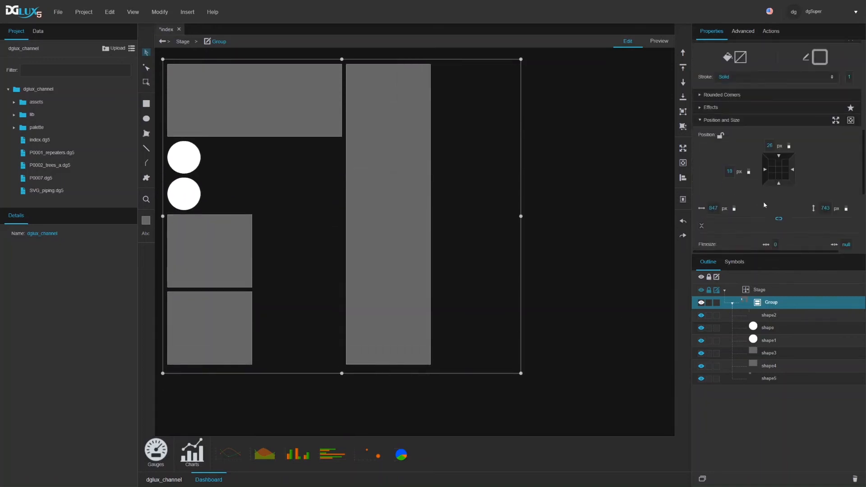
scroll(755, 200, up, 4)
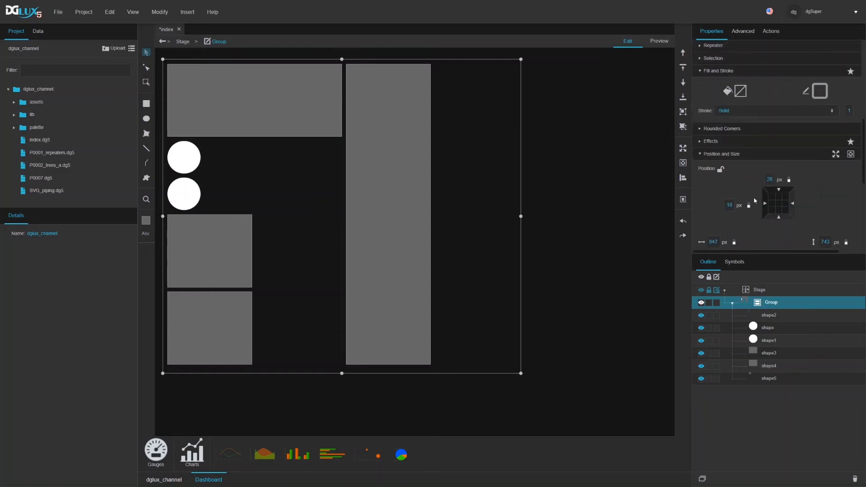
click(769, 315)
scroll(844, 230, down, 3)
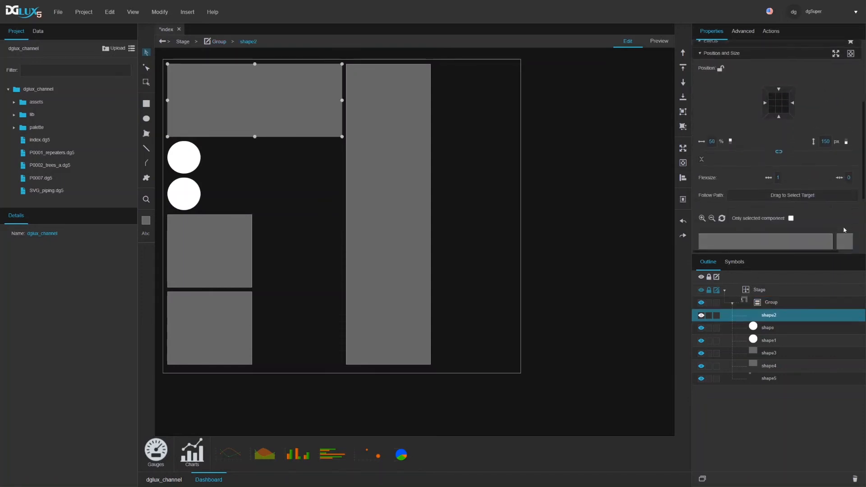
scroll(838, 223, down, 2)
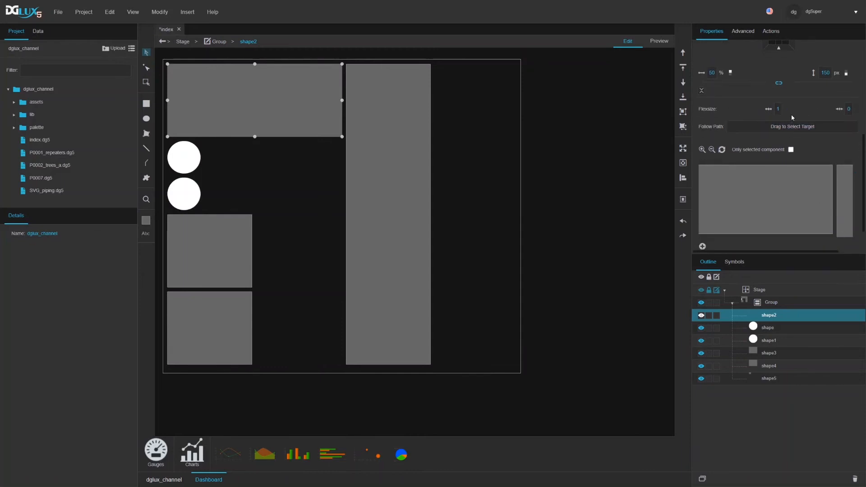
- Delete the group together with all the shapes inside it, leaving the stage empty
click(779, 306)
drag(360, 206, 161, 57)
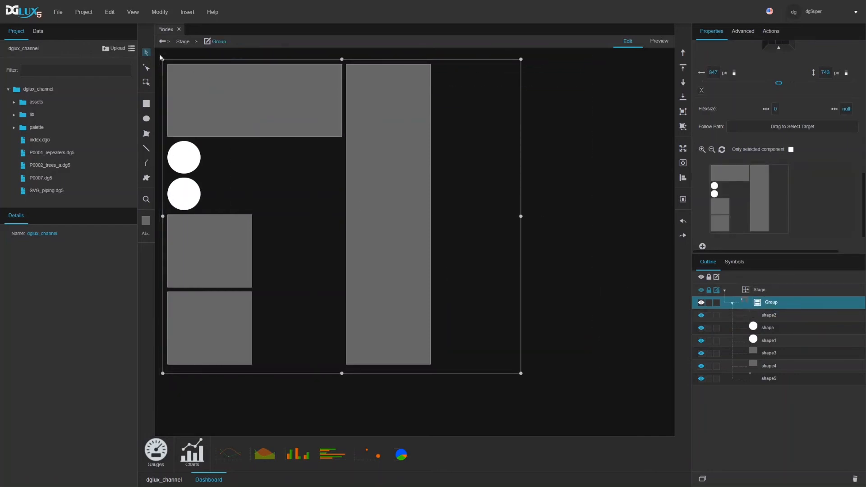
drag(562, 395, 157, 53)
key(Delete)
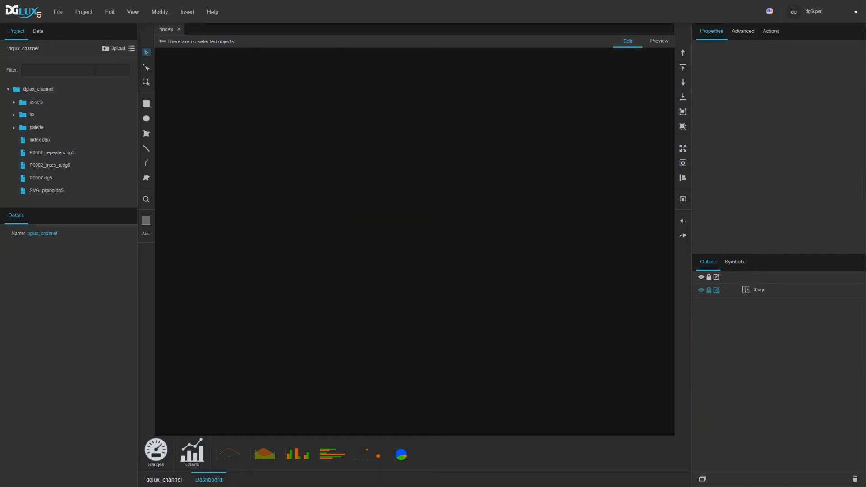
- Change the Stage's layout from Absolute to Vertical
click(757, 295)
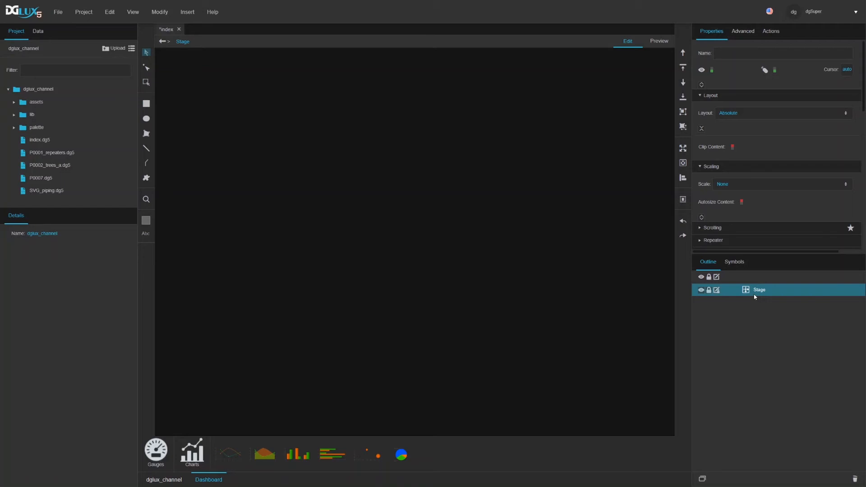
click(742, 115)
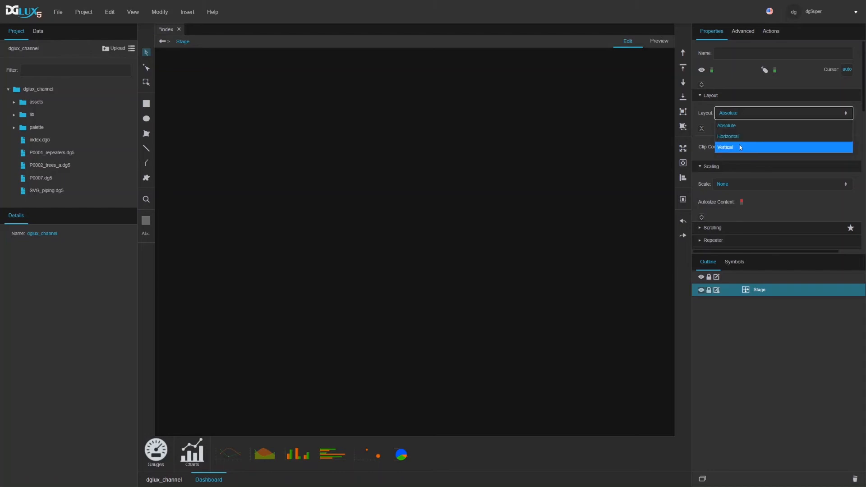
click(740, 145)
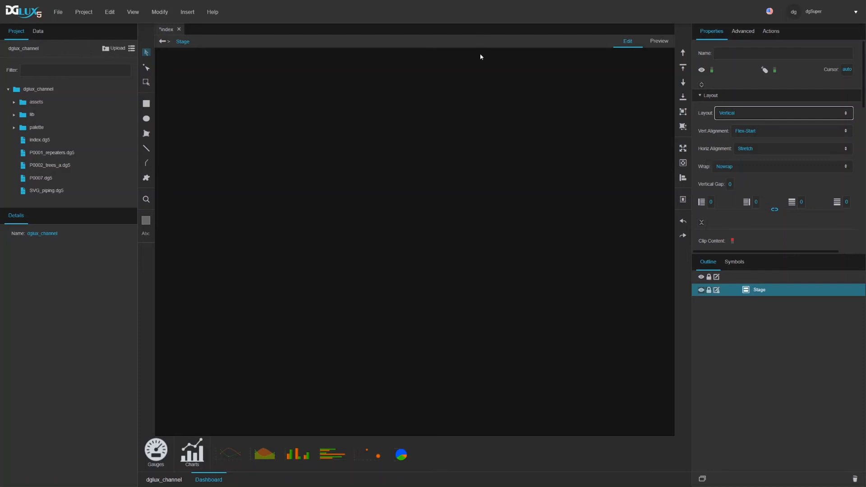
- Insert a Group component into the Stage
right_click(761, 295)
click(739, 113)
right_click(762, 292)
mouse_move(787, 302)
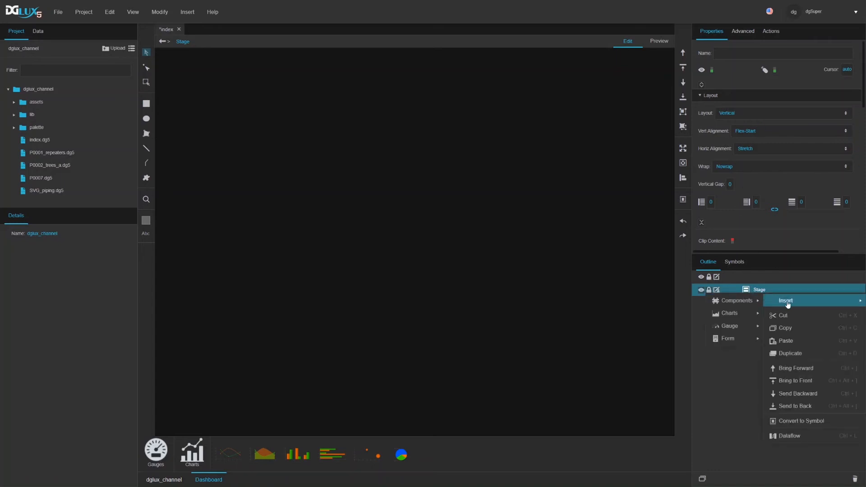
mouse_move(749, 301)
click(774, 291)
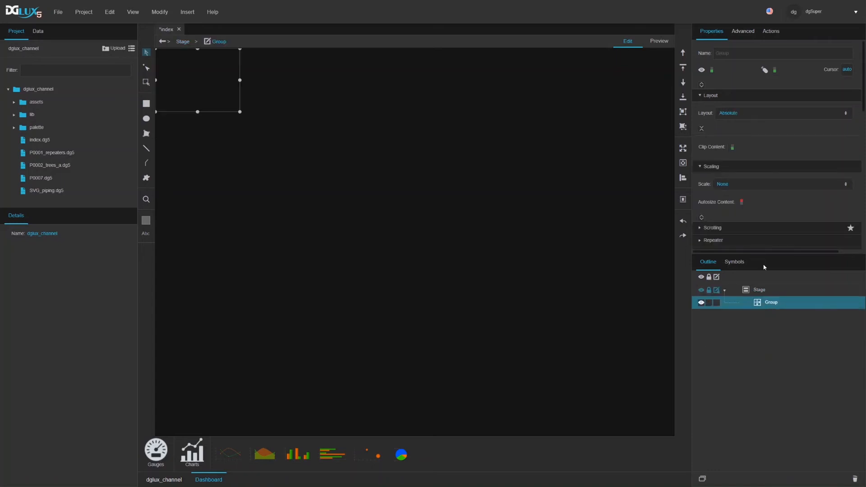
- Fit the new group to the full width of the stage and set its height to 60 px
click(682, 149)
scroll(748, 157, down, 5)
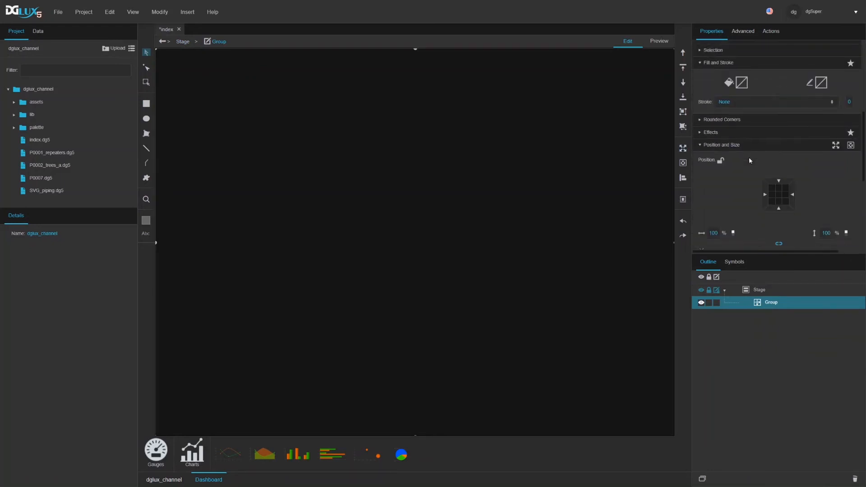
scroll(748, 160, down, 1)
click(839, 201)
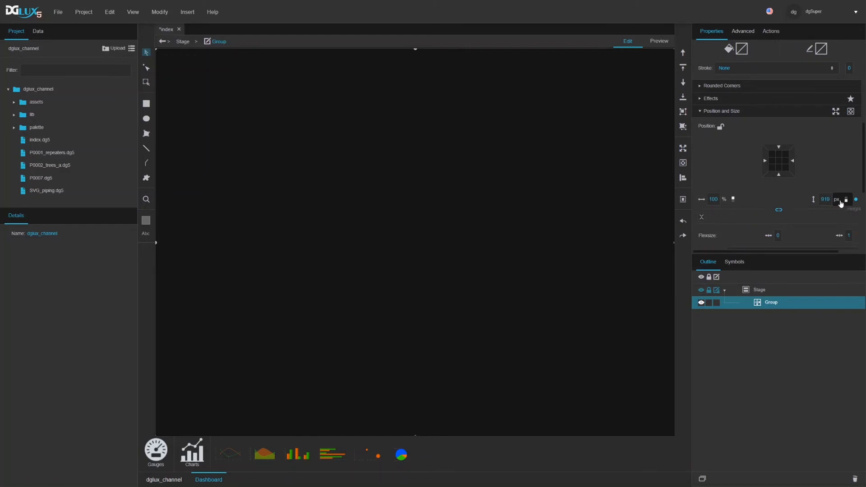
click(824, 199)
key(Return)
- Set the flex shrink value of the new group to 0
click(842, 235)
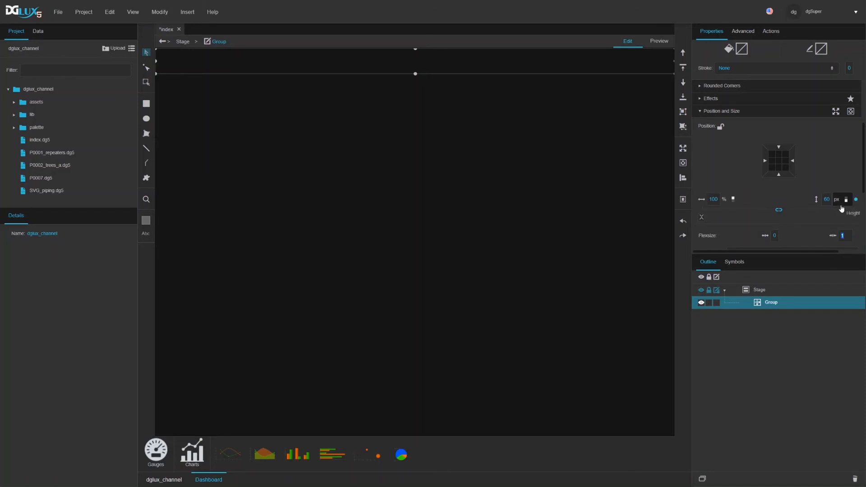
text(0)
key(Return)
- Examine the Stage's vertical layout options and compare the group's size and flex settings with those of the Stage
click(758, 294)
scroll(751, 148, up, 5)
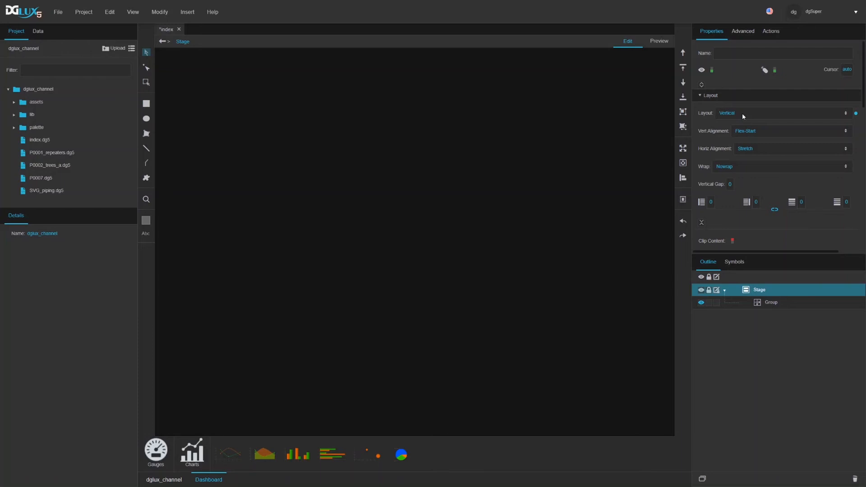
click(742, 112)
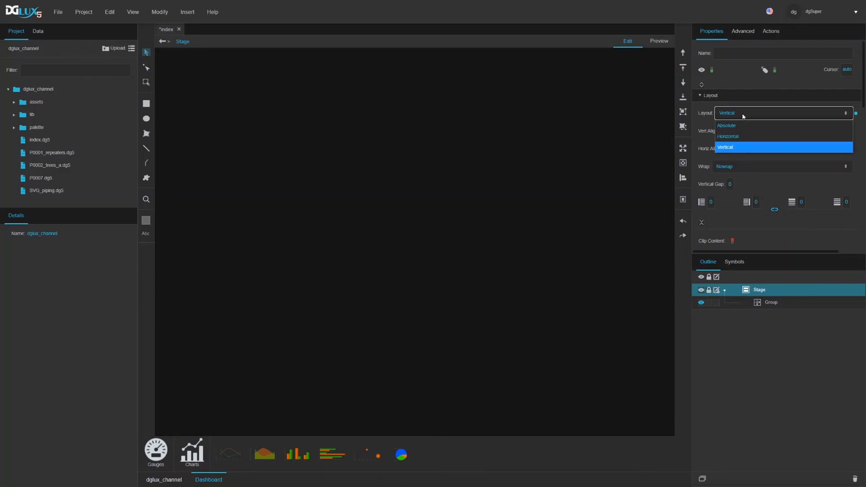
click(770, 306)
scroll(803, 180, down, 5)
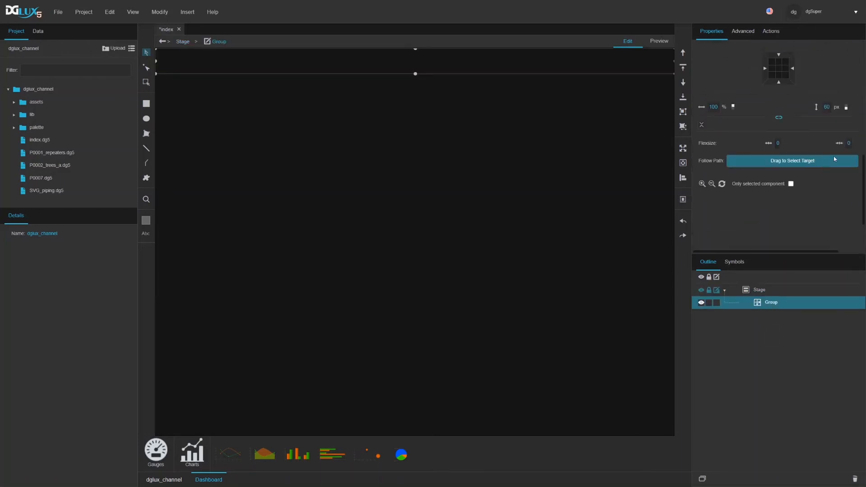
scroll(837, 152, up, 3)
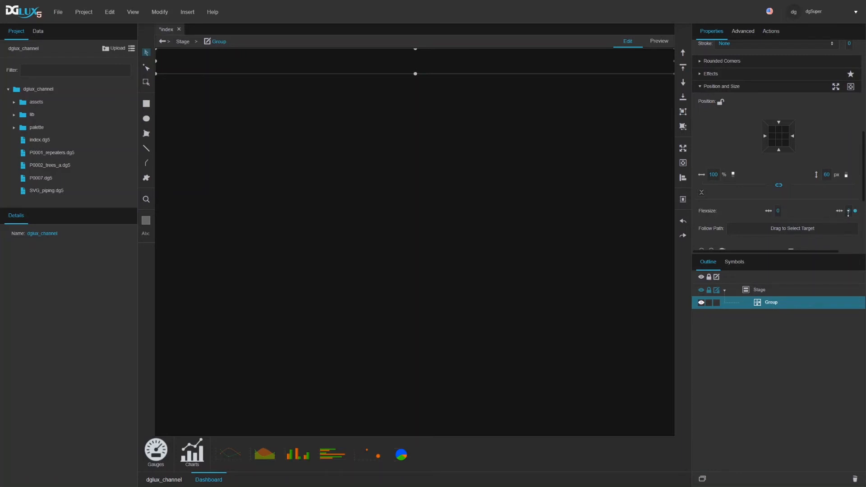
click(762, 290)
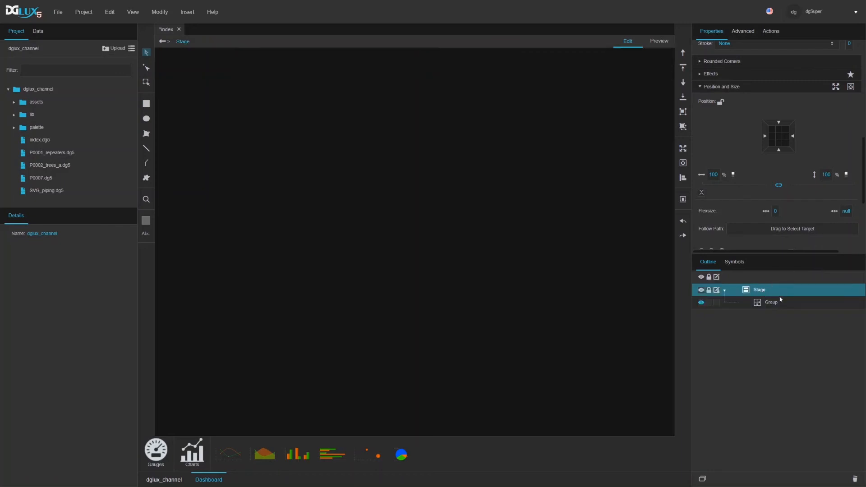
click(772, 303)
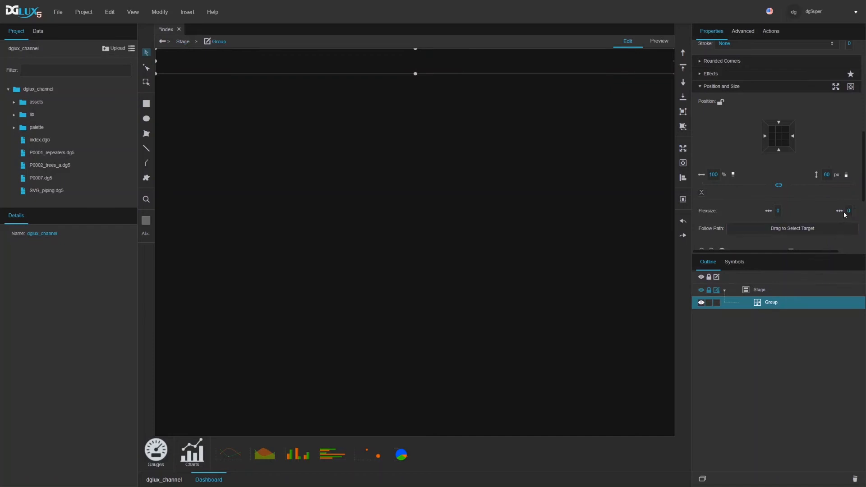
- Rename the group on the Stage as header and set its layout to Horizontal
double_click(775, 305)
text(header)
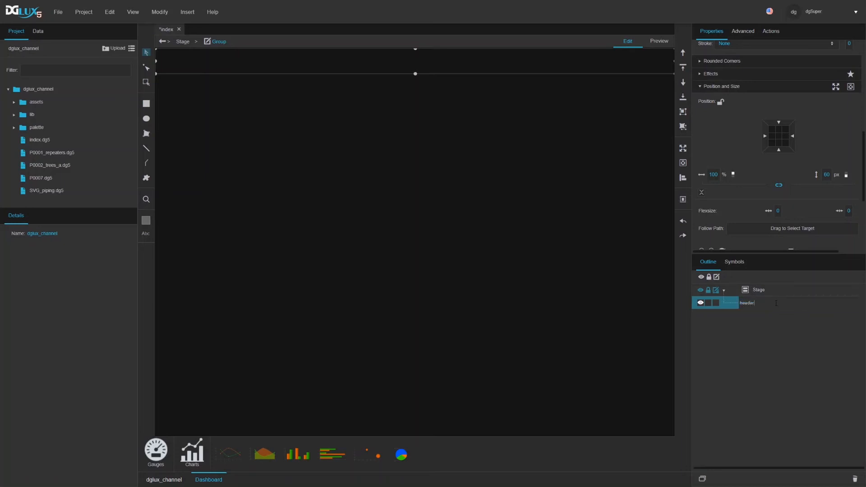
key(Return)
scroll(781, 151, up, 5)
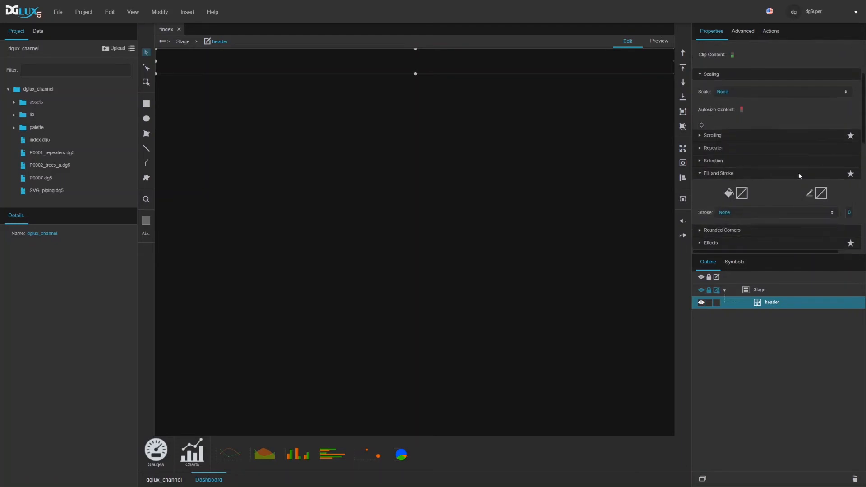
click(728, 115)
click(727, 136)
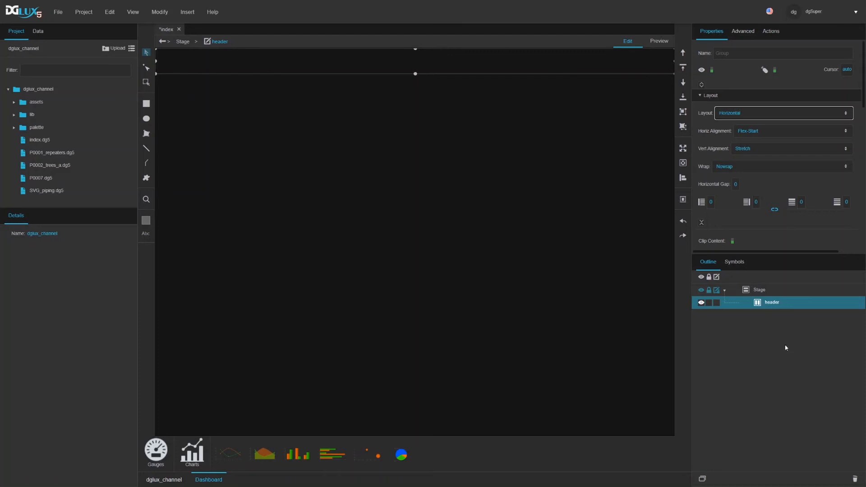
- Give the header group a solid blue fill, #3399cc
scroll(761, 203, down, 2)
scroll(760, 203, down, 2)
click(741, 182)
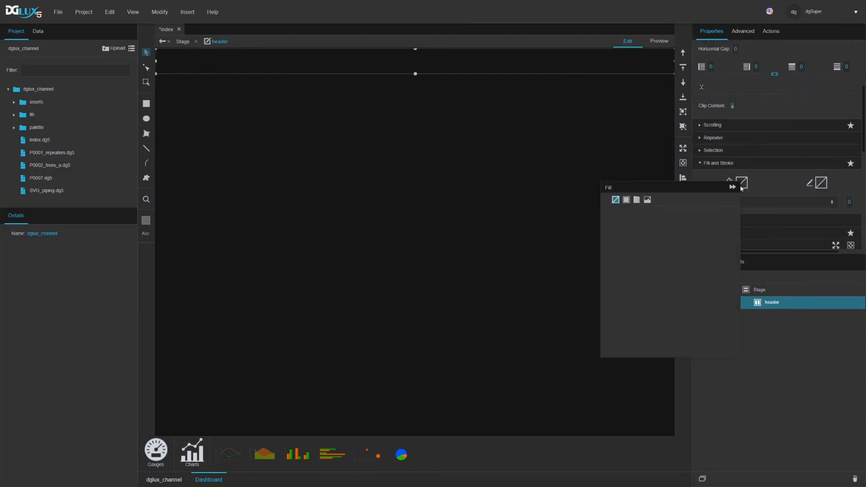
click(626, 202)
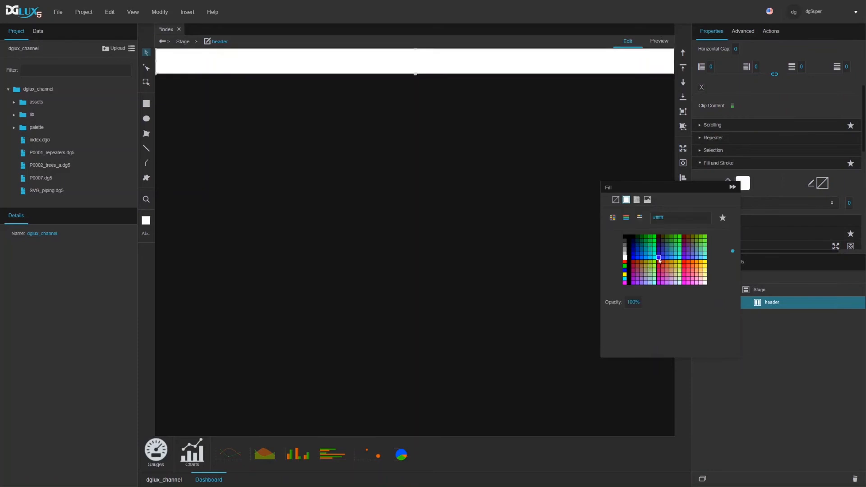
click(671, 253)
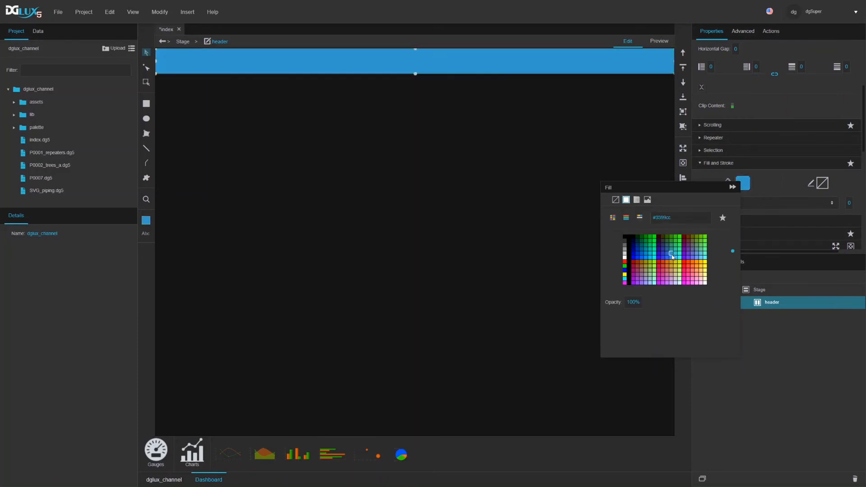
click(787, 388)
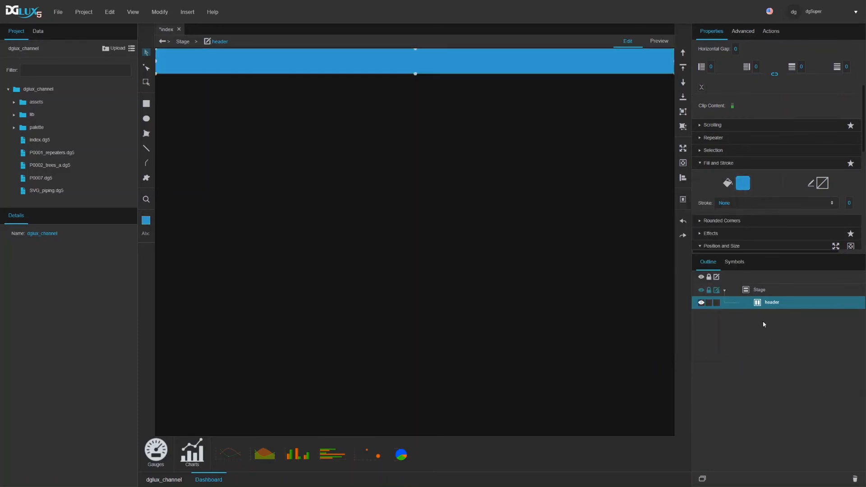
- Insert a second Group component into the Stage and fit it to the space below the header
click(762, 295)
scroll(762, 176, up, 5)
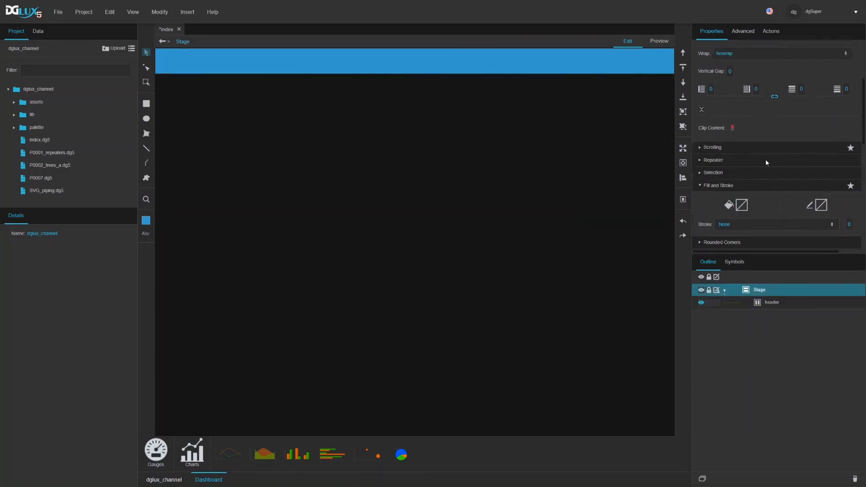
right_click(753, 293)
mouse_move(767, 301)
mouse_move(726, 301)
click(772, 291)
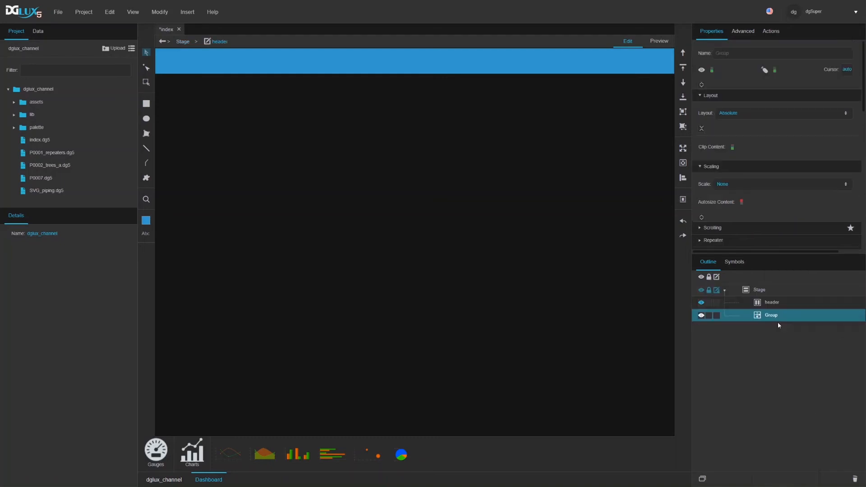
click(683, 150)
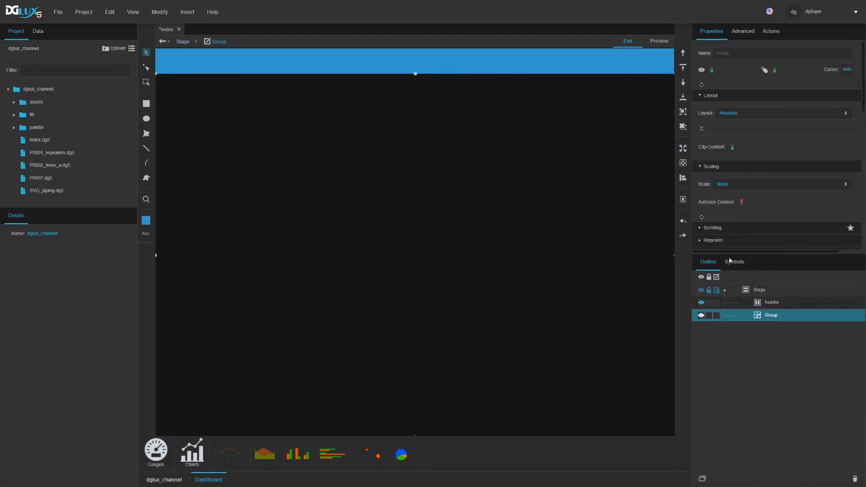
- Give the new group below the header a solid white fill
scroll(764, 157, down, 4)
click(742, 185)
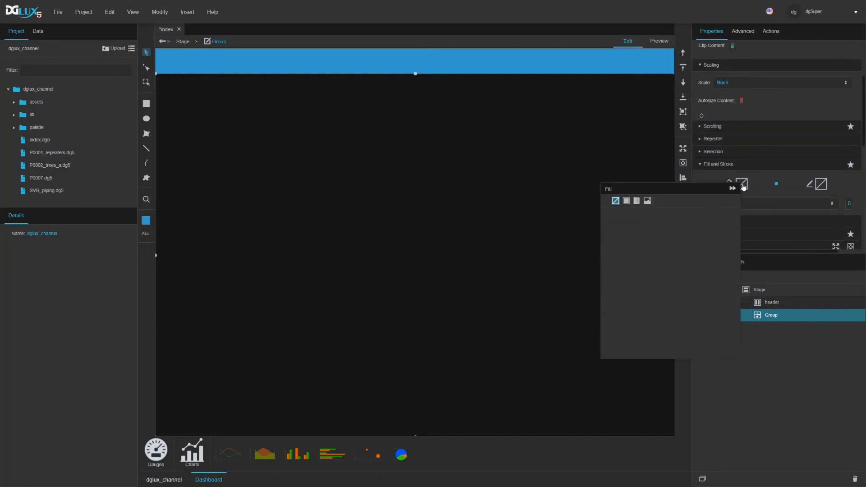
click(626, 201)
click(624, 248)
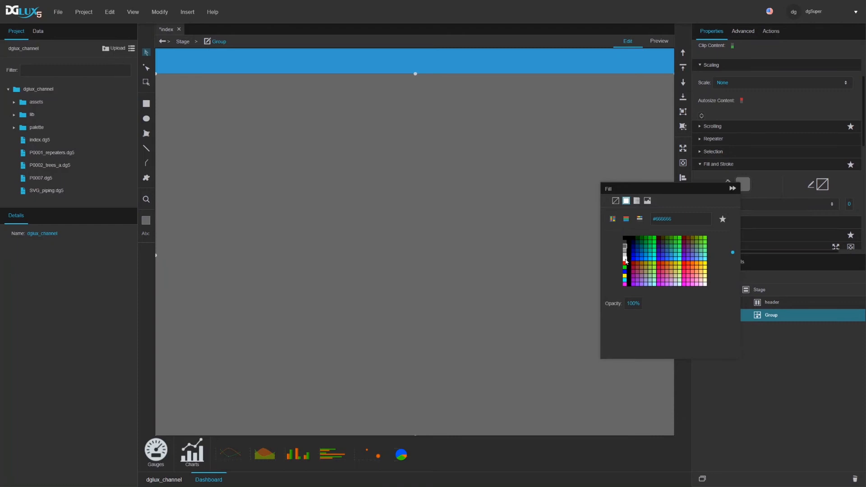
click(625, 259)
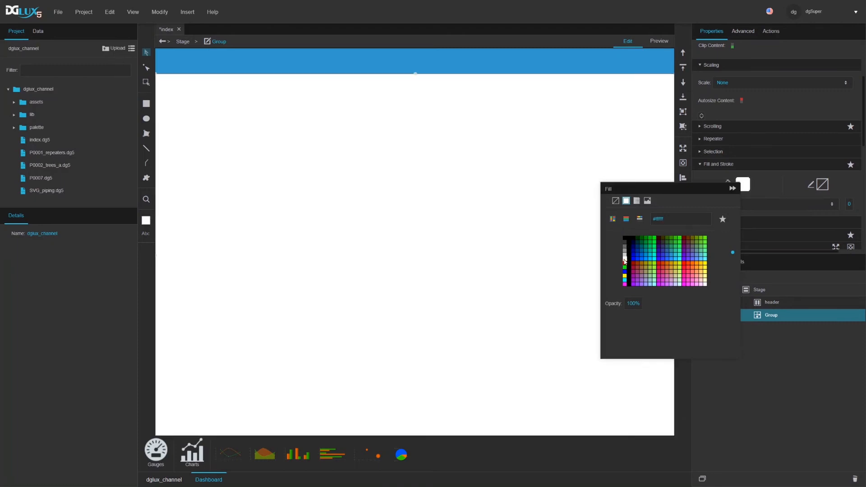
click(777, 395)
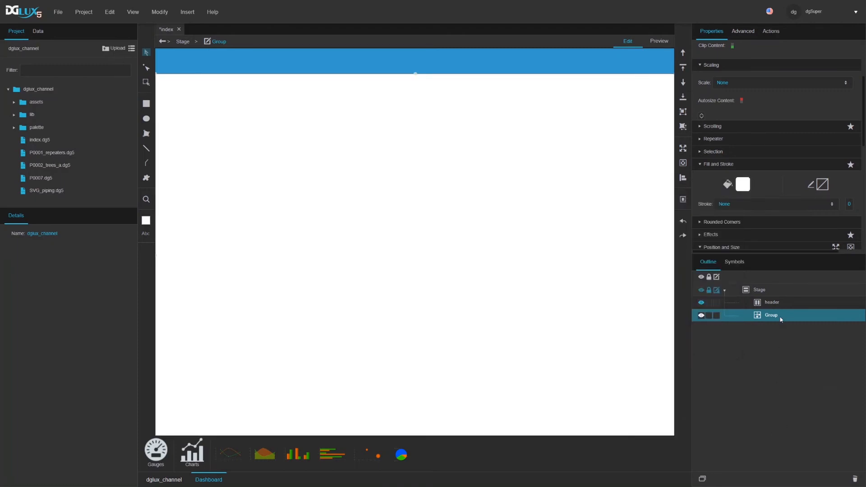
- Rename the white group below the header as main
double_click(780, 318)
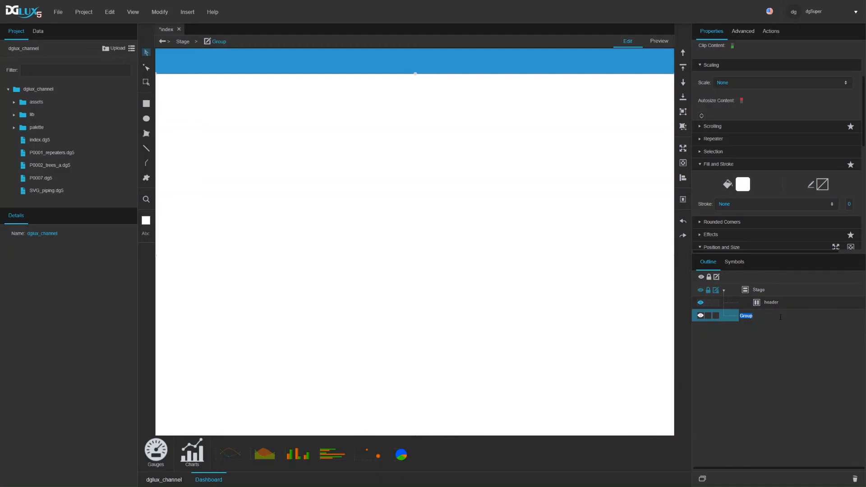
text(main)
key(Return)
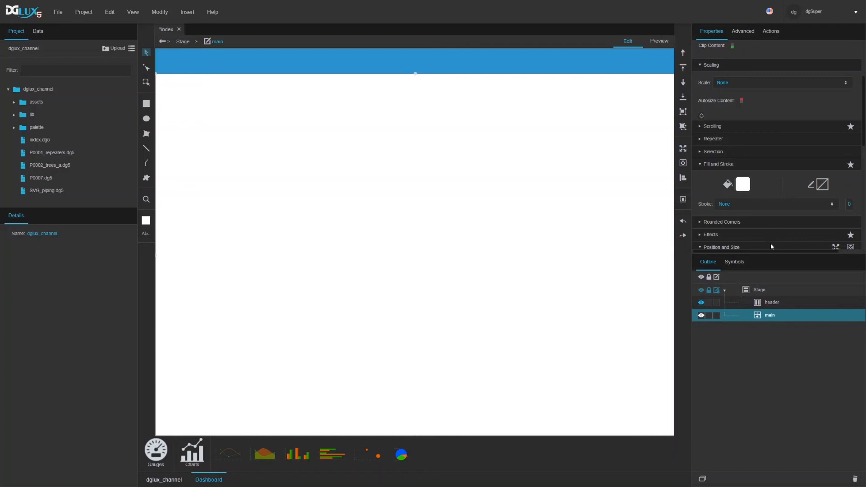
- Add a Box Shadow effect to the header group and preview the page
click(765, 292)
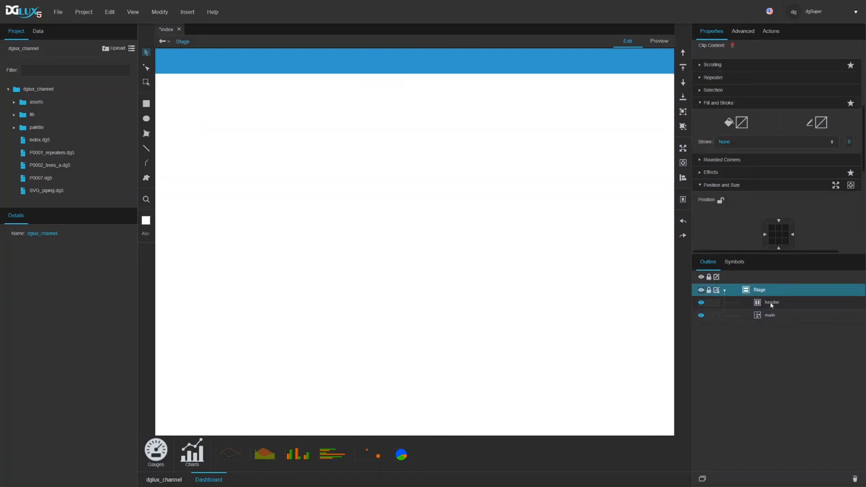
click(769, 302)
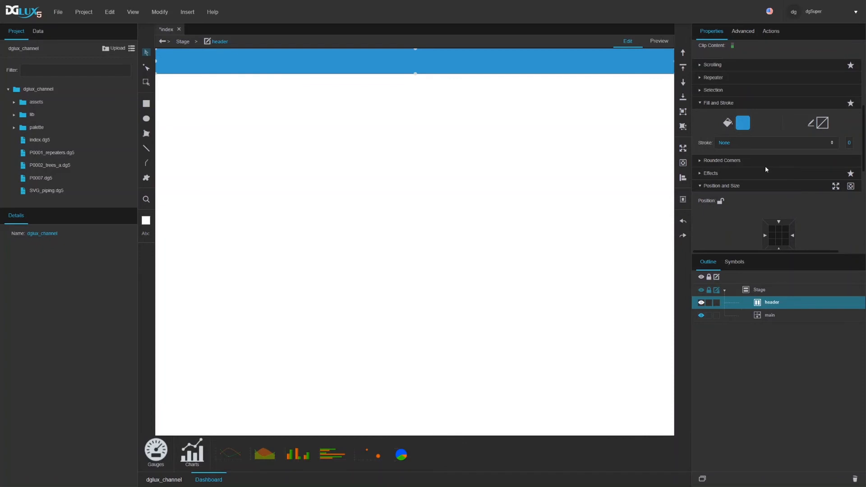
scroll(765, 166, down, 5)
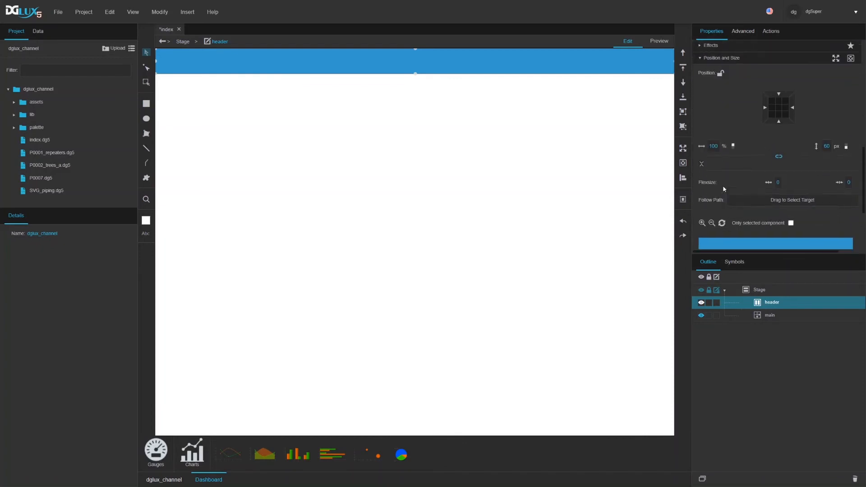
scroll(724, 189, up, 3)
click(712, 174)
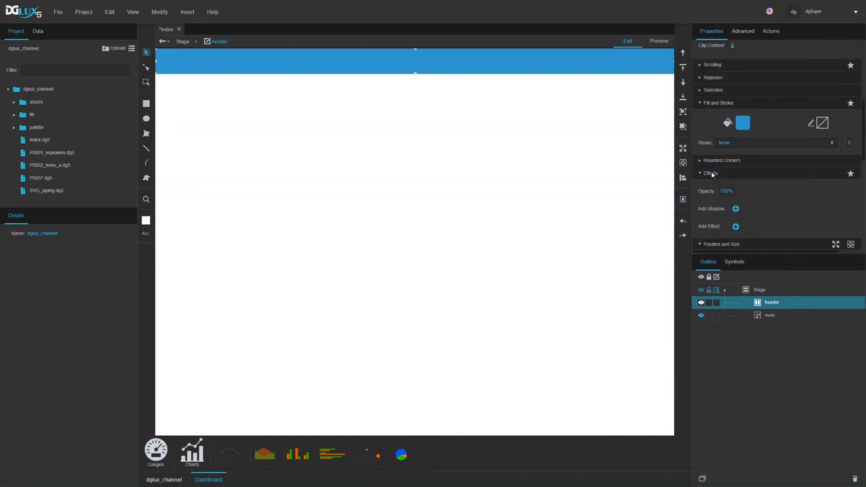
click(735, 209)
click(747, 214)
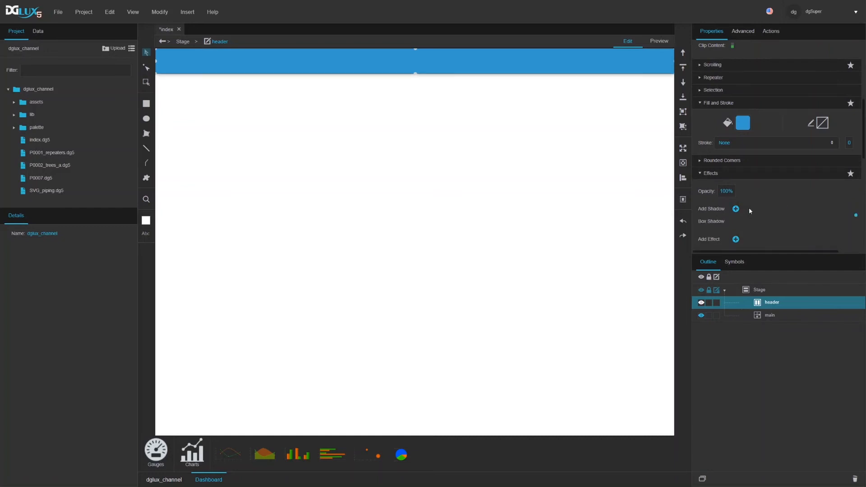
click(656, 41)
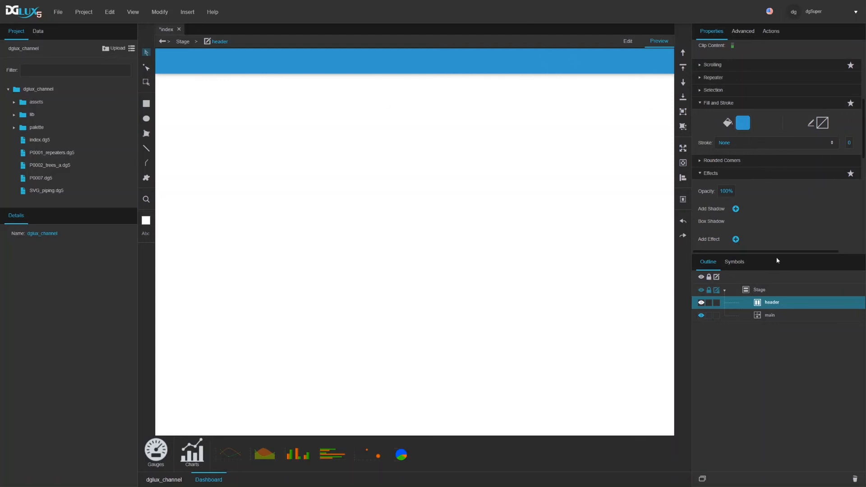
- Give only the bottom edge of the header group a Solid border, 1 wide, in dark blue #336699
click(822, 122)
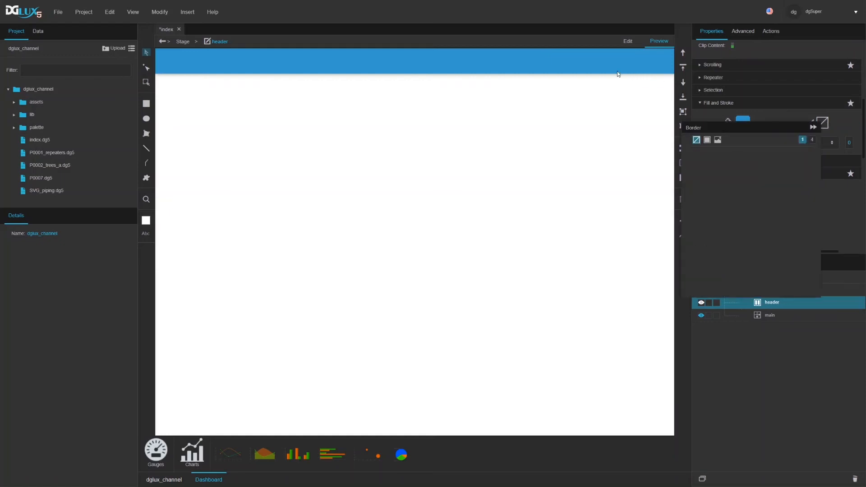
click(812, 139)
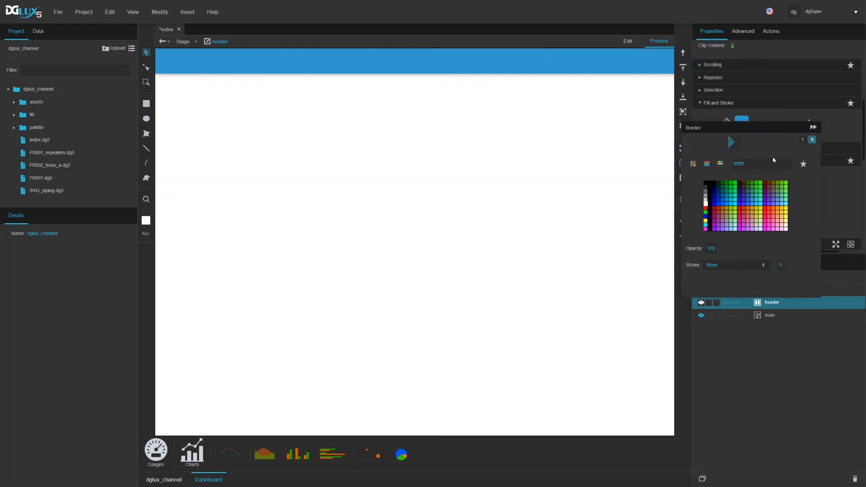
click(733, 148)
click(745, 264)
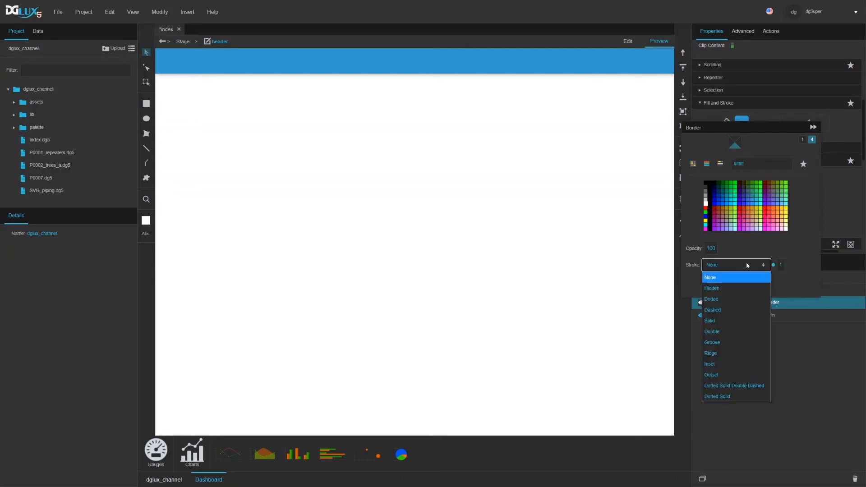
click(716, 321)
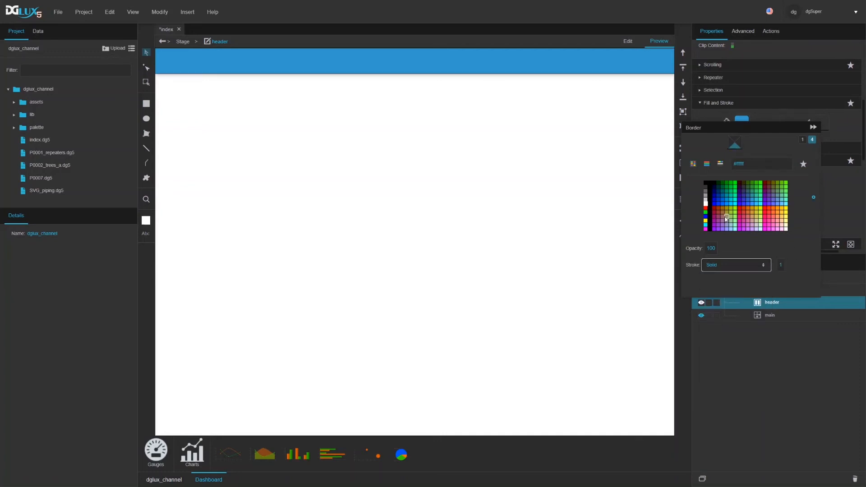
click(752, 201)
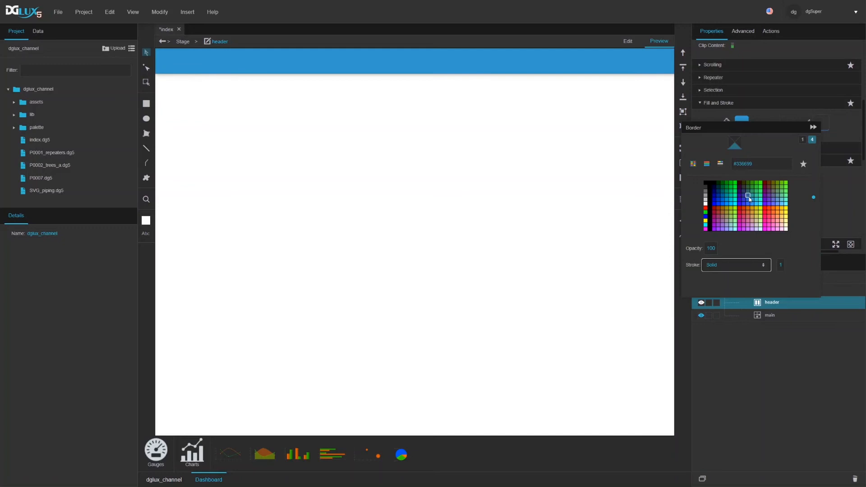
click(813, 128)
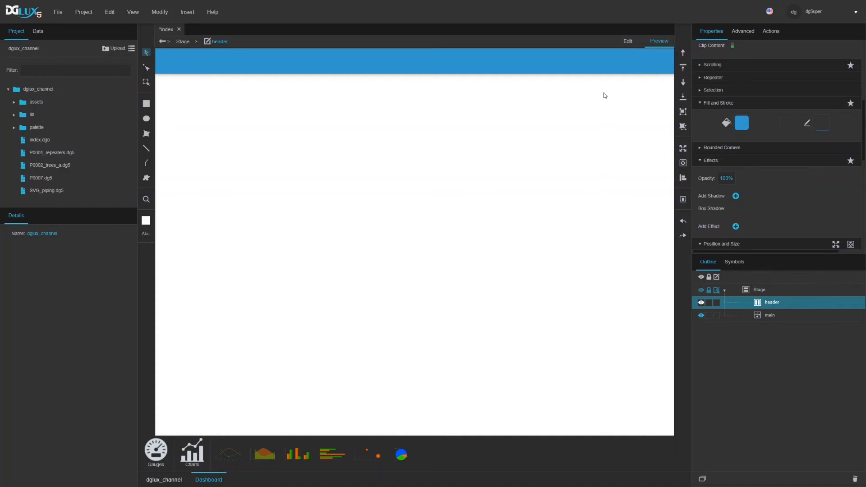
- Return to edit mode and set the main group's layout to Horizontal
click(770, 316)
click(636, 44)
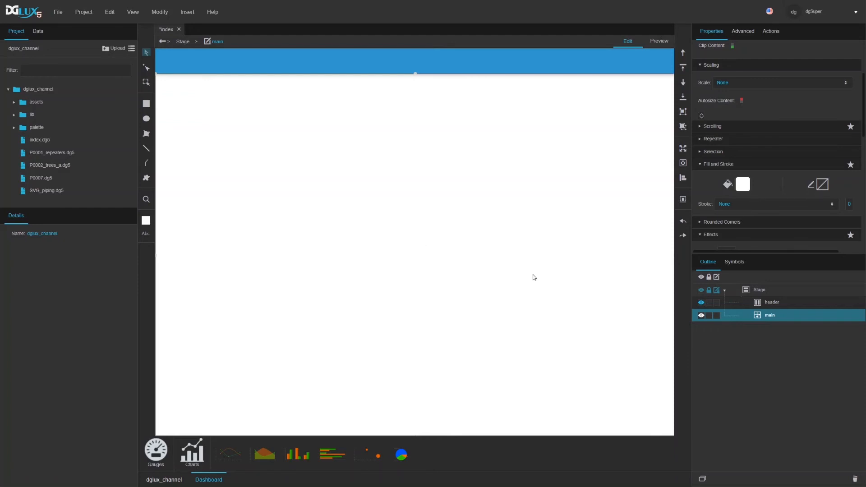
scroll(780, 229, up, 3)
click(733, 114)
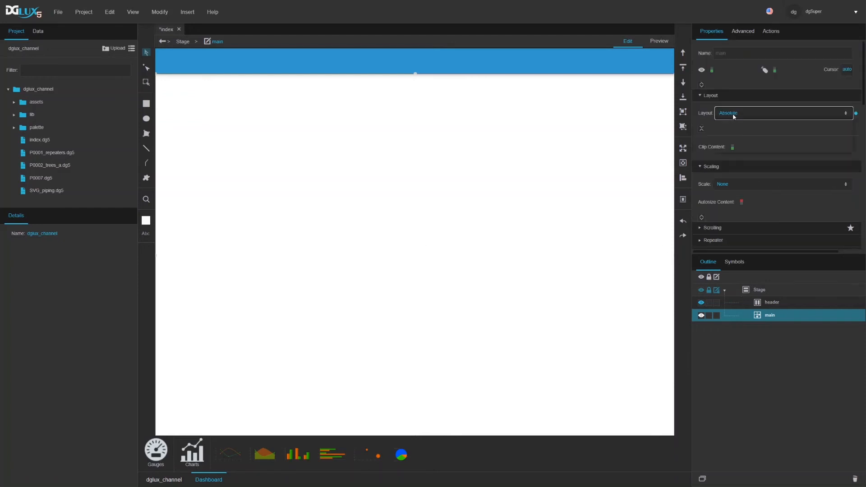
click(739, 137)
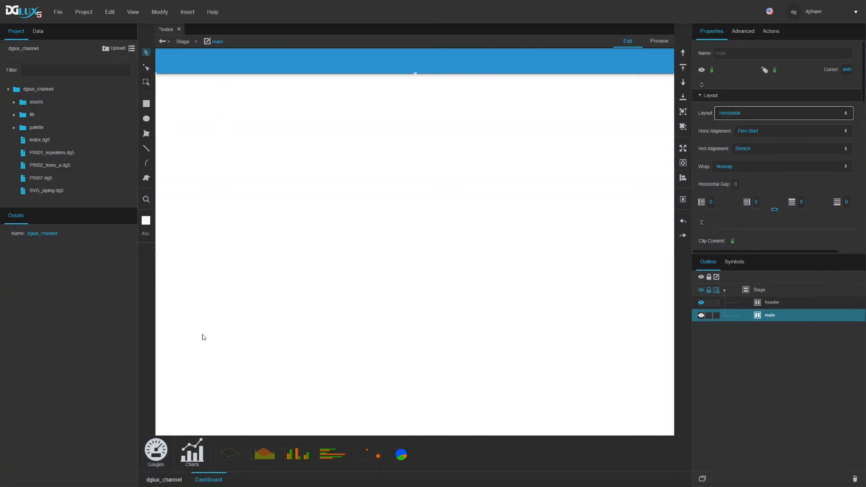
click(201, 361)
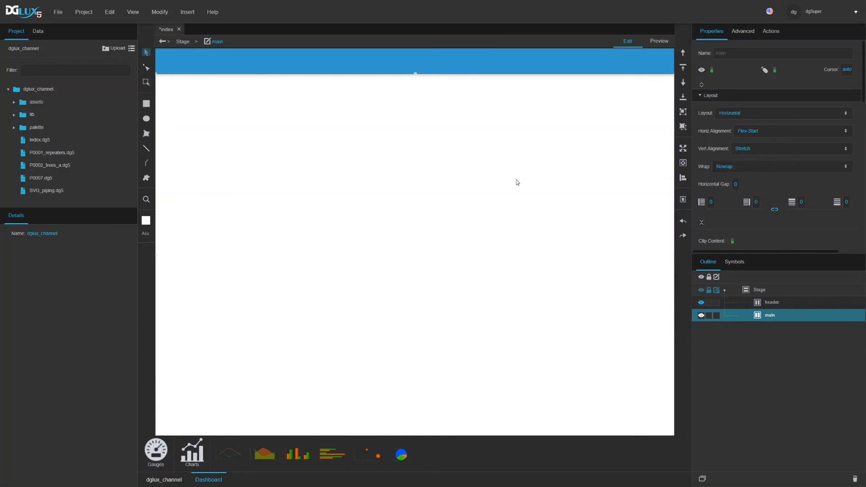
- Insert a Group component into the main group and fit it to its parent
right_click(766, 320)
mouse_move(793, 304)
mouse_move(741, 304)
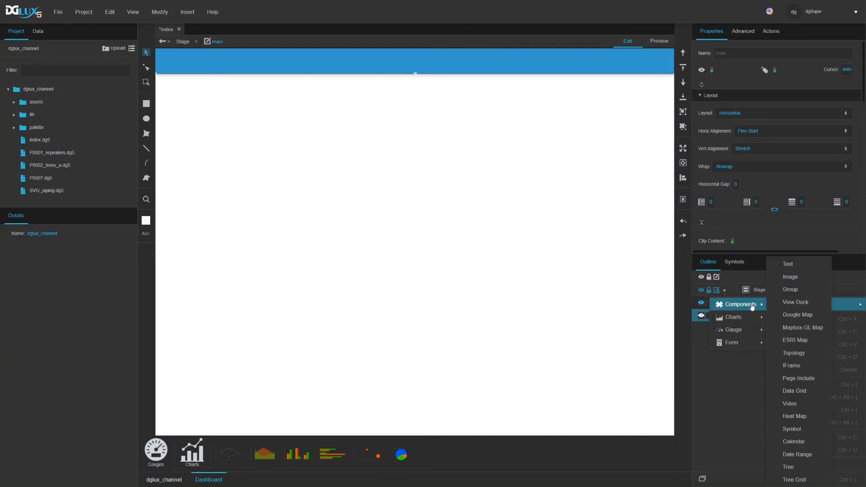
click(790, 290)
click(683, 149)
- Switch the width unit of the group inside main to pixels and set its width to 200 px
scroll(802, 166, down, 5)
scroll(807, 178, up, 3)
click(733, 225)
click(715, 224)
text(200)
key(Return)
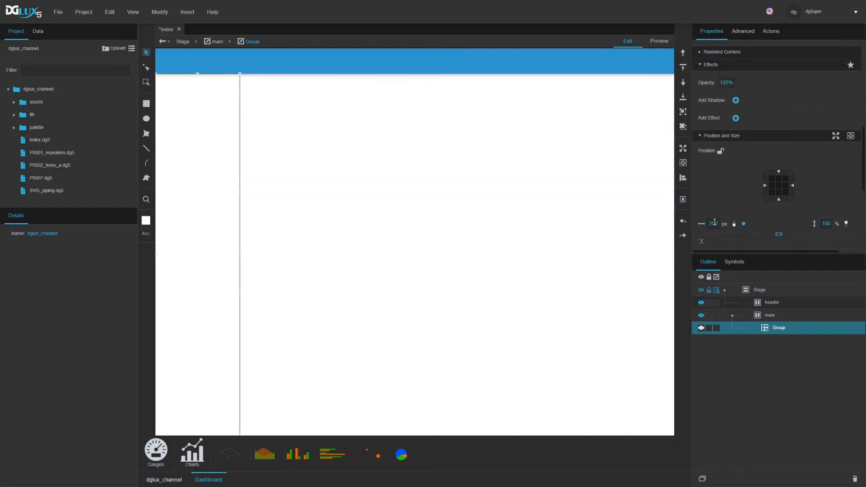
scroll(714, 222, down, 3)
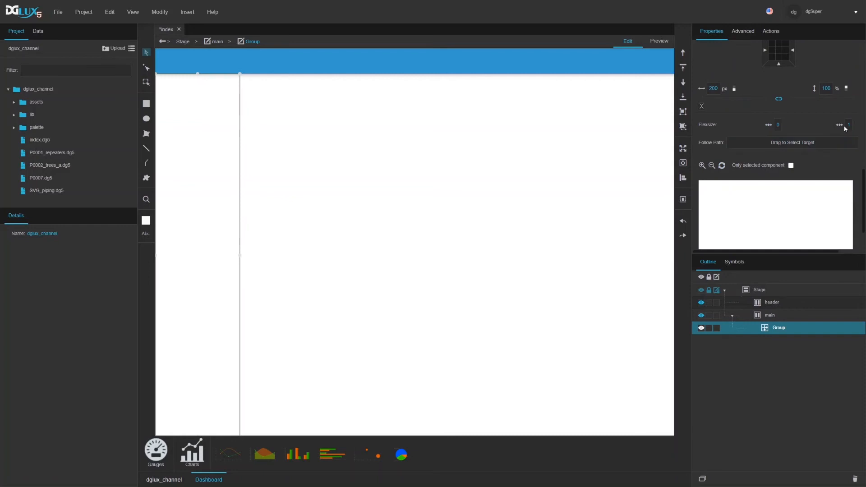
- Set the Flexsize shrink value of the group inside main to 0 and rename that group navigation
click(848, 125)
text(0)
key(Return)
double_click(782, 328)
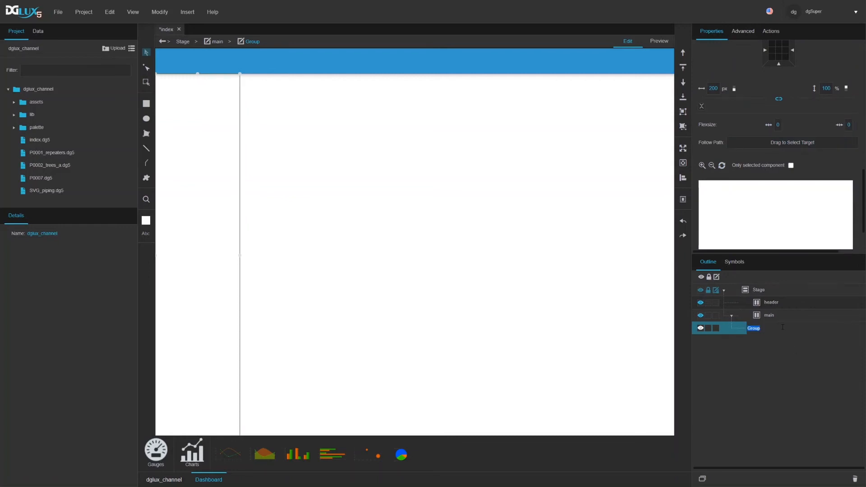
text(navigation)
key(Return)
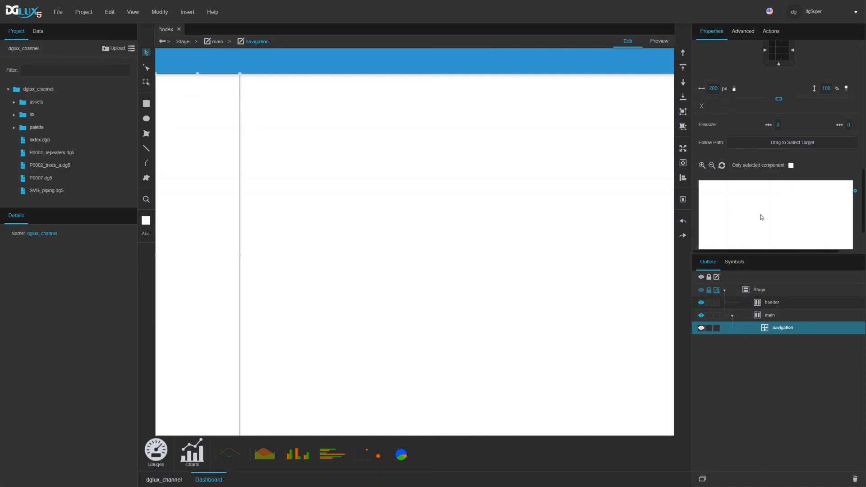
- Narrow and widen the canvas area to check how the navigation group's fixed width behaves
drag(691, 231, 798, 231)
drag(715, 224, 777, 275)
- Insert a second Group component into the main group and fit it to its parent
click(772, 315)
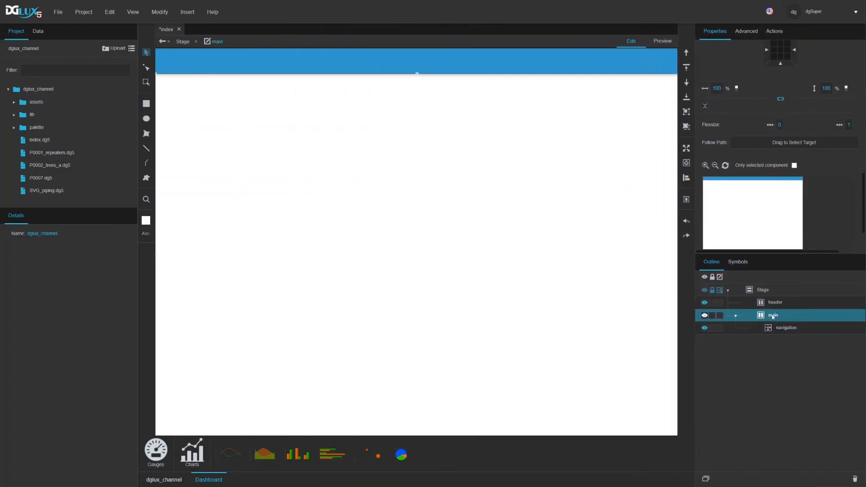
right_click(773, 315)
mouse_move(762, 306)
click(806, 292)
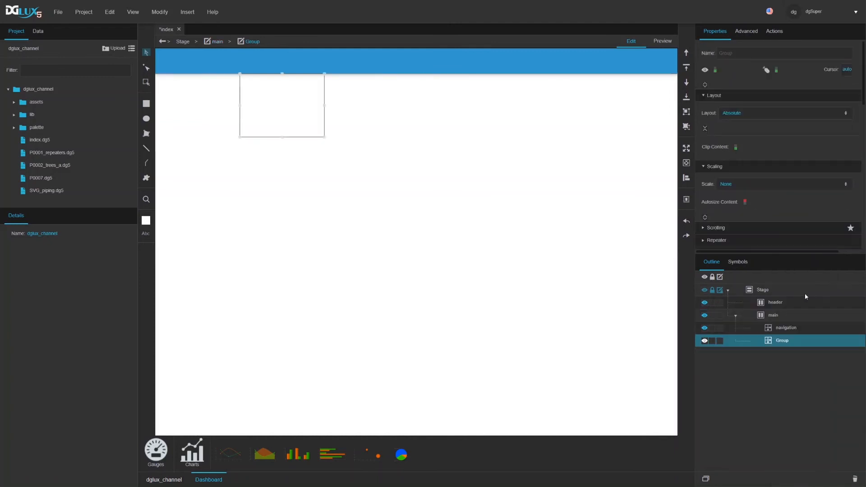
click(686, 148)
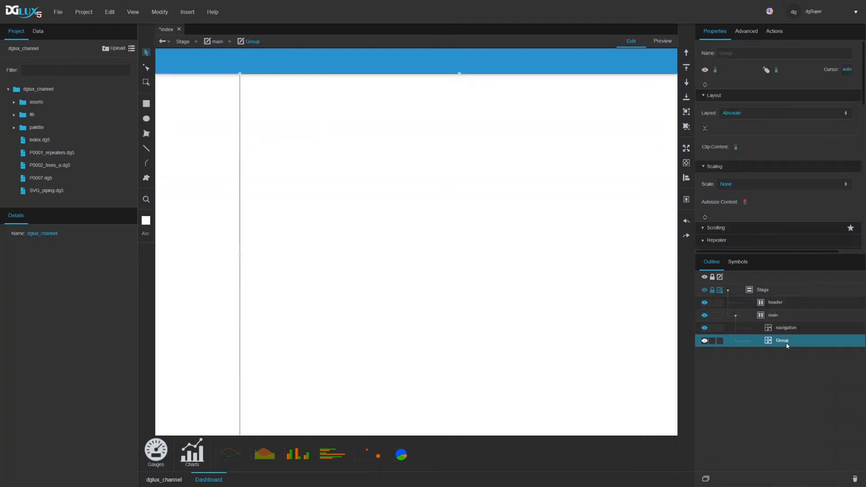
- Rename the new group beside navigation as content
double_click(786, 343)
text(content)
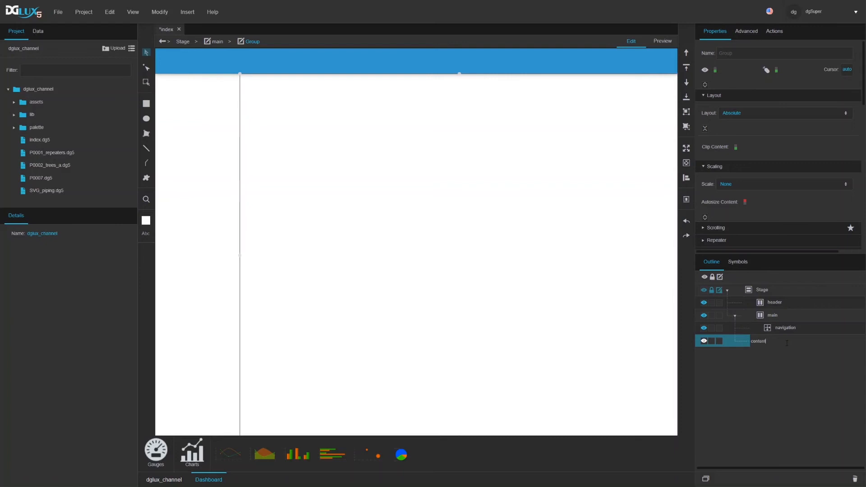
key(Return)
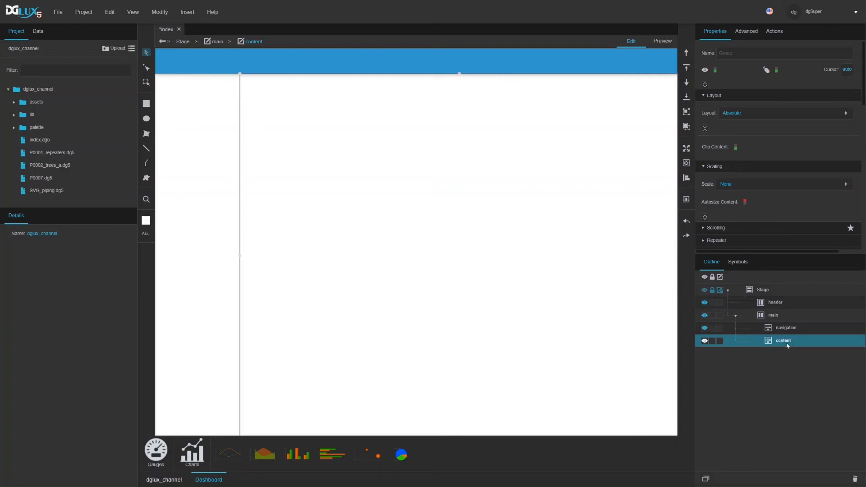
- Examine the content group's position and size settings, and resize the canvas area to check how it stretches beside navigation
scroll(782, 211, down, 8)
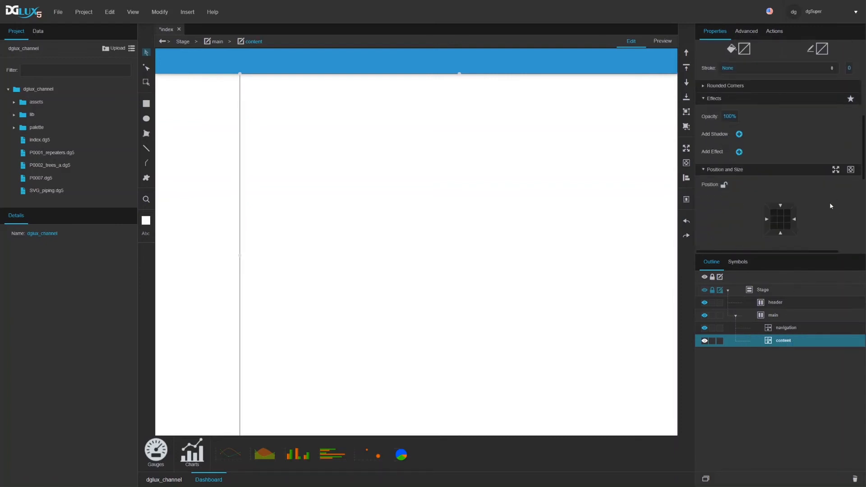
scroll(842, 197, down, 3)
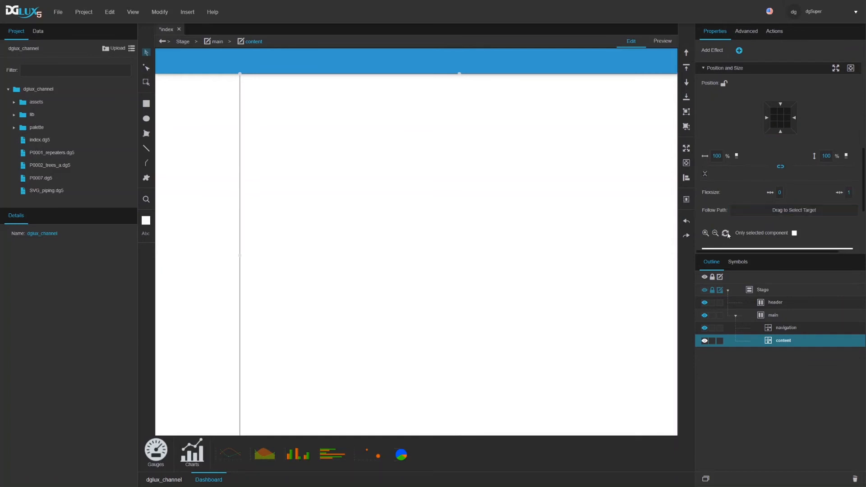
drag(694, 239, 686, 267)
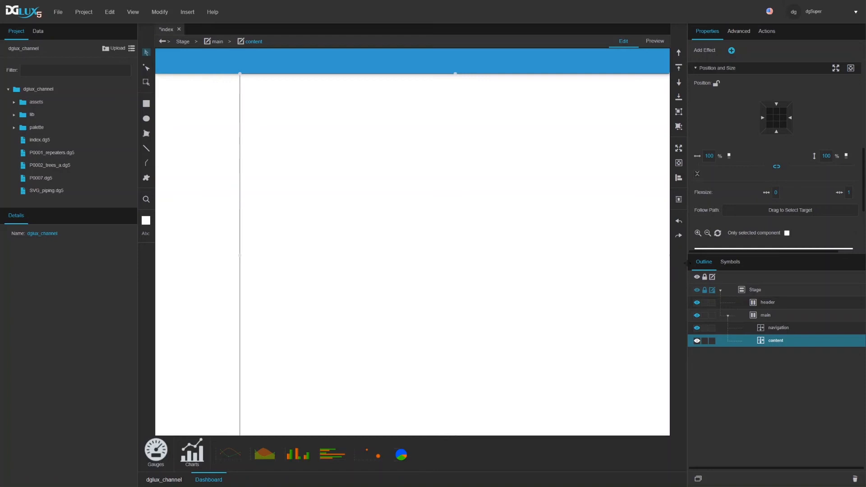
drag(687, 263, 700, 264)
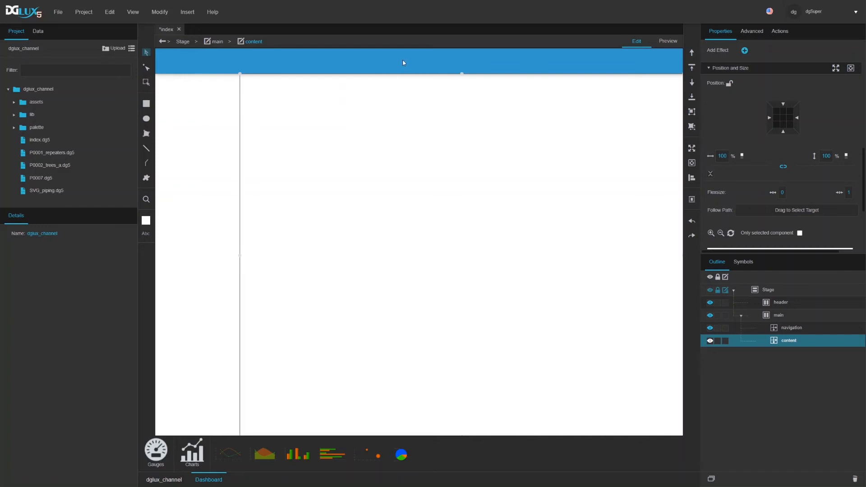
- Set the navigation group's layout to Vertical
click(195, 141)
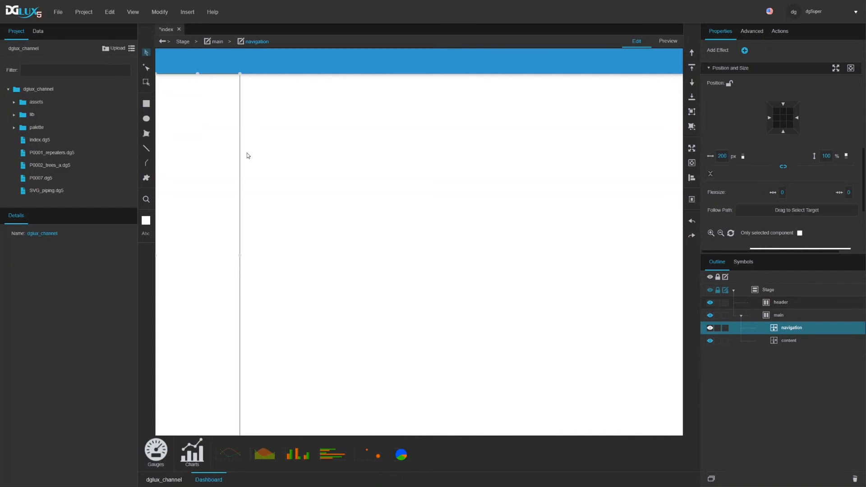
scroll(749, 144, up, 5)
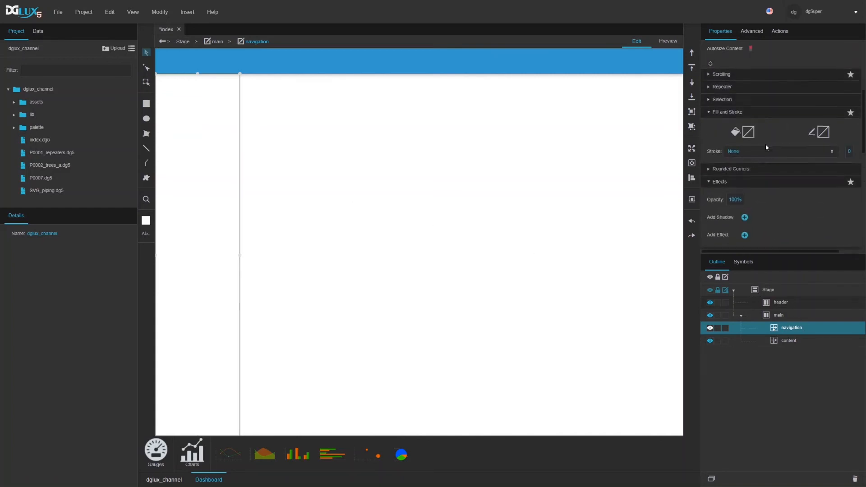
click(754, 113)
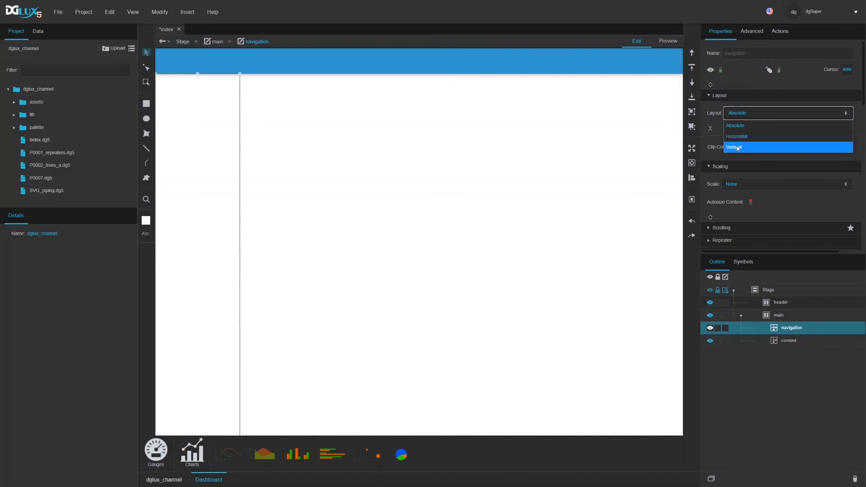
click(735, 147)
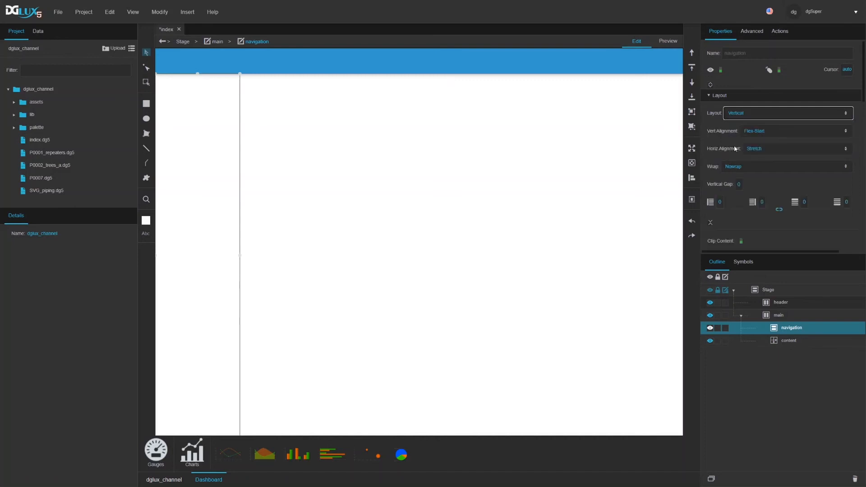
right_click(783, 332)
mouse_move(787, 304)
mouse_move(672, 304)
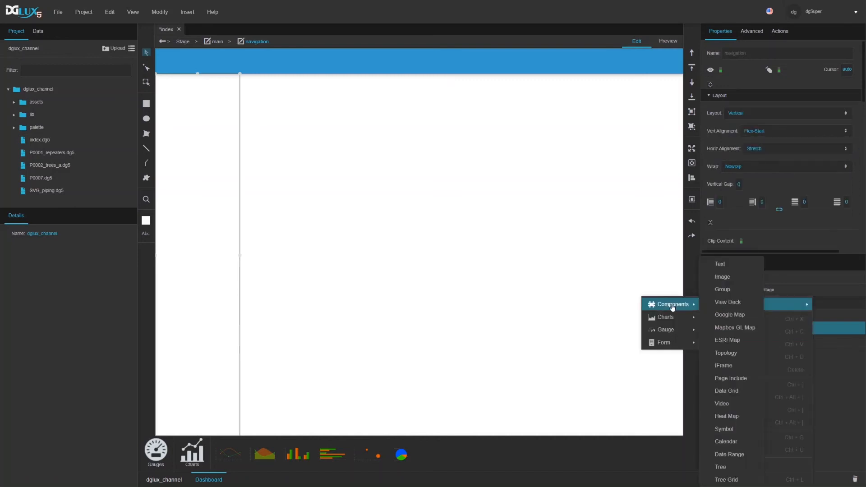
click(735, 264)
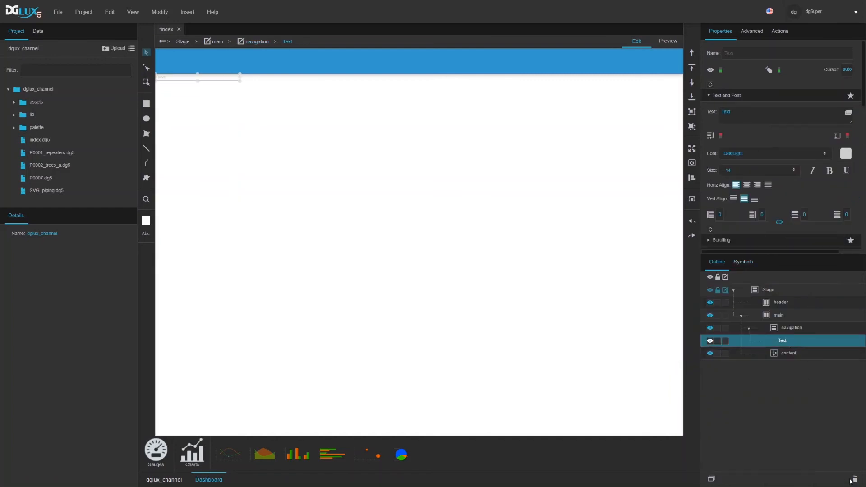
key(Delete)
- Insert a Group component into the navigation group and fit it to its parent
right_click(792, 328)
mouse_move(764, 304)
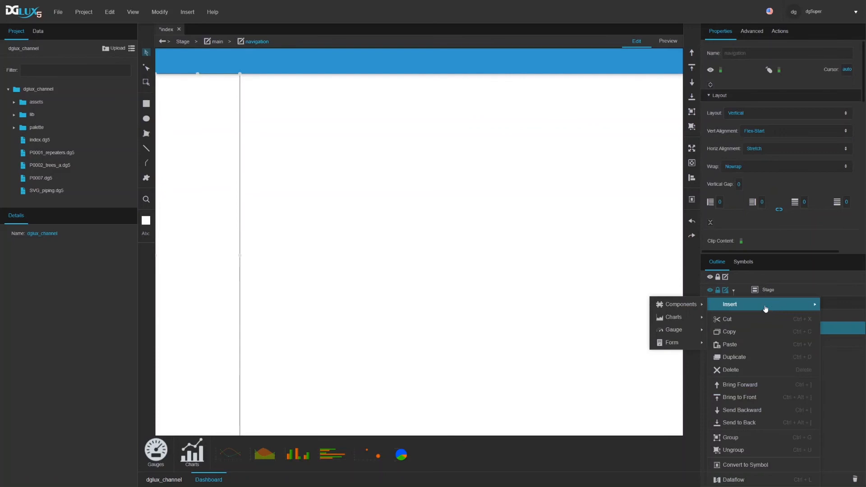
mouse_move(678, 305)
click(729, 292)
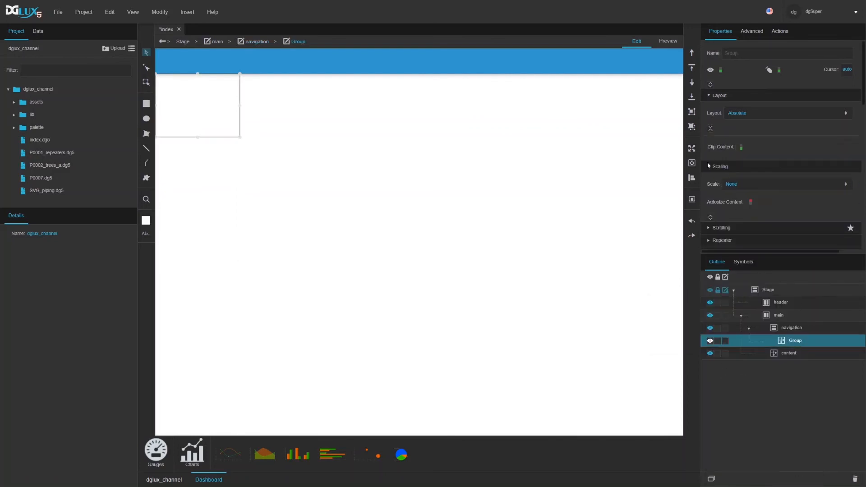
click(691, 148)
- Set the height of the group inside navigation to 40 px and its Flexsize shrink value to 0
scroll(837, 138, down, 5)
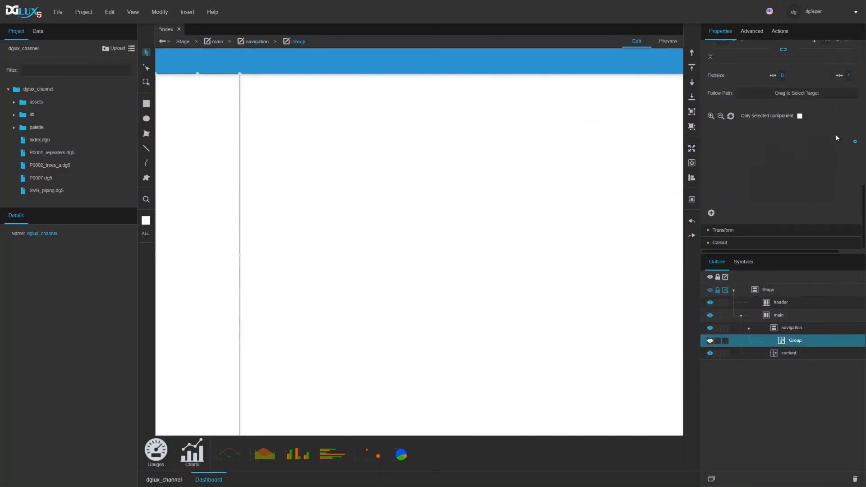
scroll(836, 138, up, 5)
double_click(824, 141)
text(40)
key(Return)
double_click(850, 176)
text(0)
key(Return)
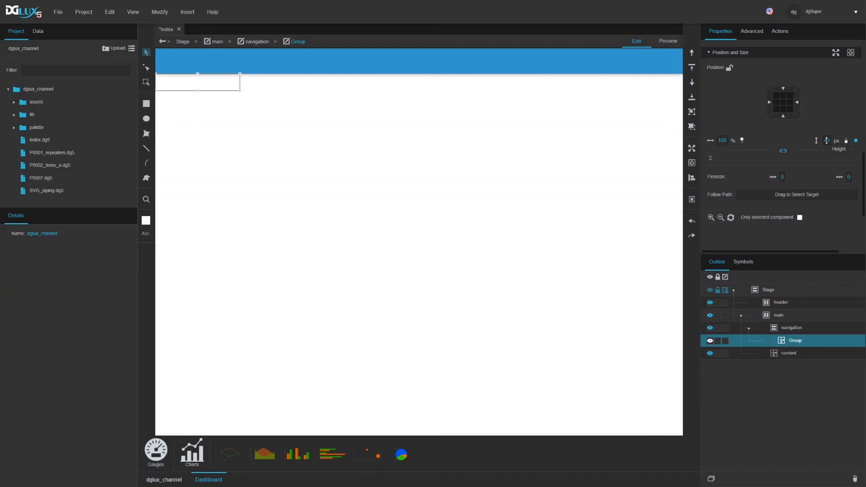
- Rename the group inside navigation as header
double_click(795, 340)
text(header)
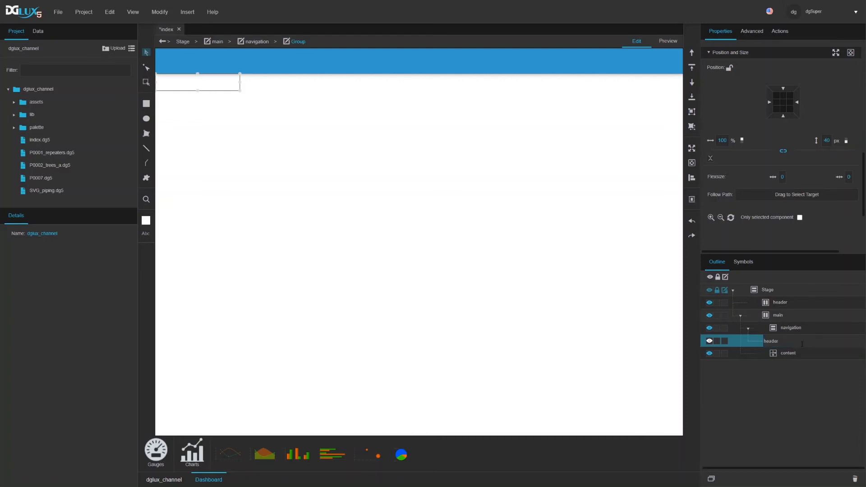
key(Return)
- Set the layout of the header group inside navigation to Horizontal with its vertical alignment at Center
click(789, 328)
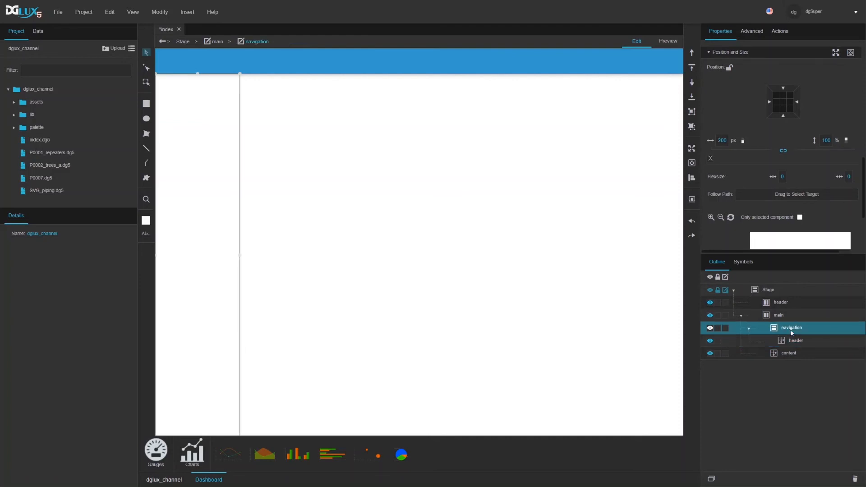
click(796, 343)
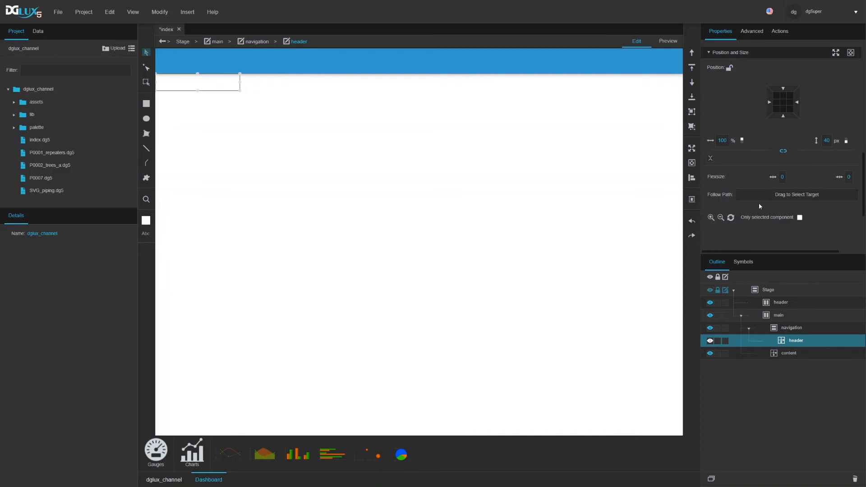
scroll(758, 203, up, 5)
click(766, 113)
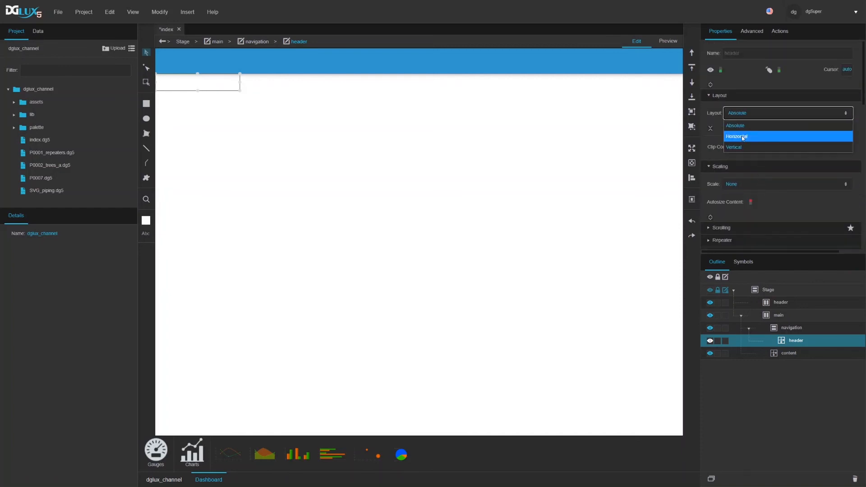
click(743, 137)
right_click(787, 341)
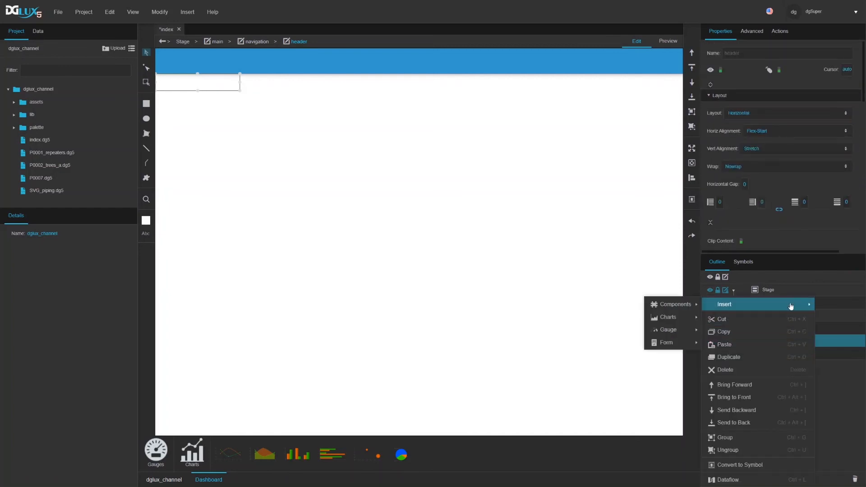
click(754, 152)
click(758, 182)
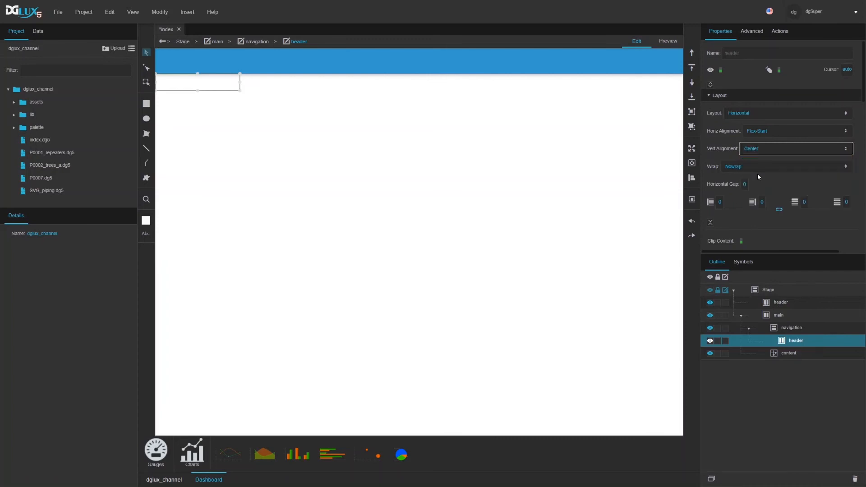
- Set the left and right padding of navigation's header group to 10
click(720, 202)
text(10)
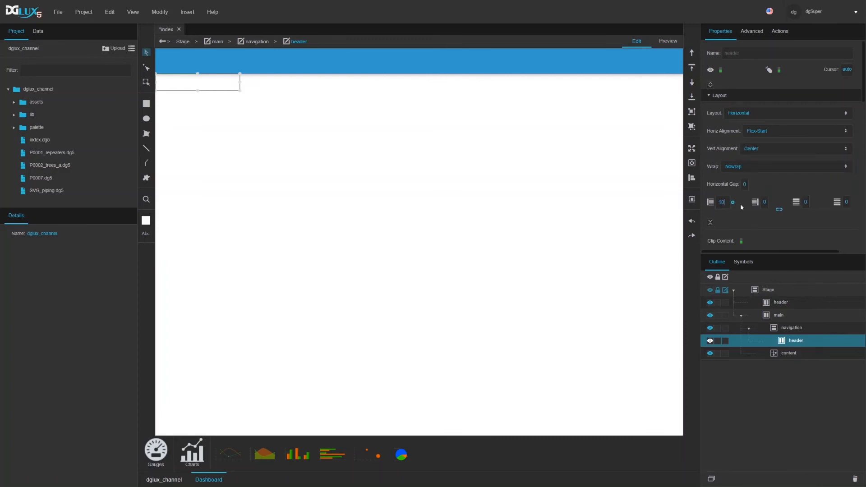
click(762, 202)
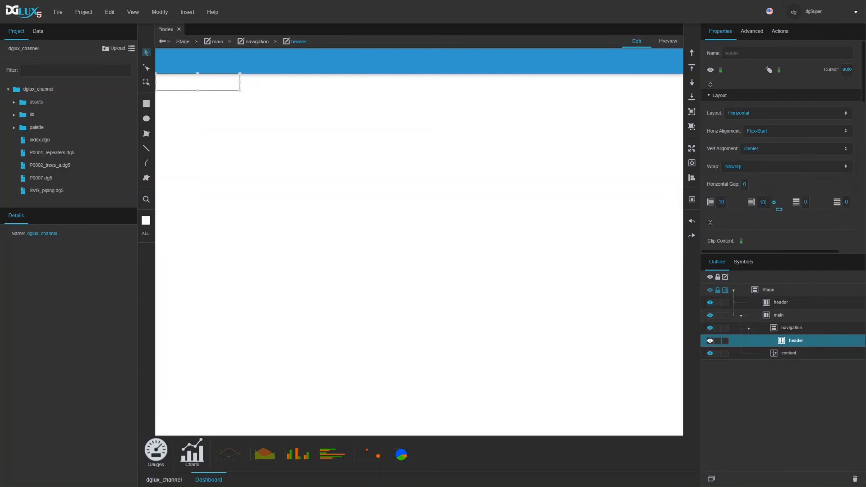
- Insert a Text component into the header group inside navigation
right_click(783, 341)
mouse_move(784, 304)
mouse_move(704, 304)
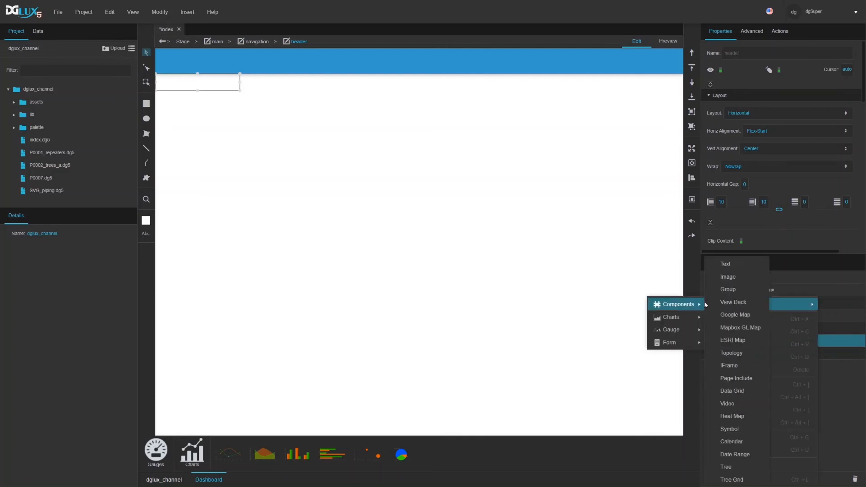
click(725, 264)
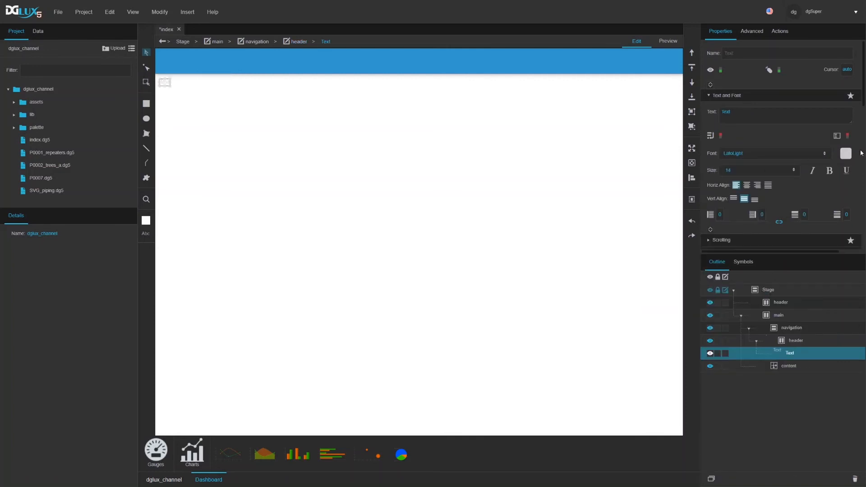
- Color the new text component dark grey #333333 and set its text to Navigation
click(845, 153)
click(751, 203)
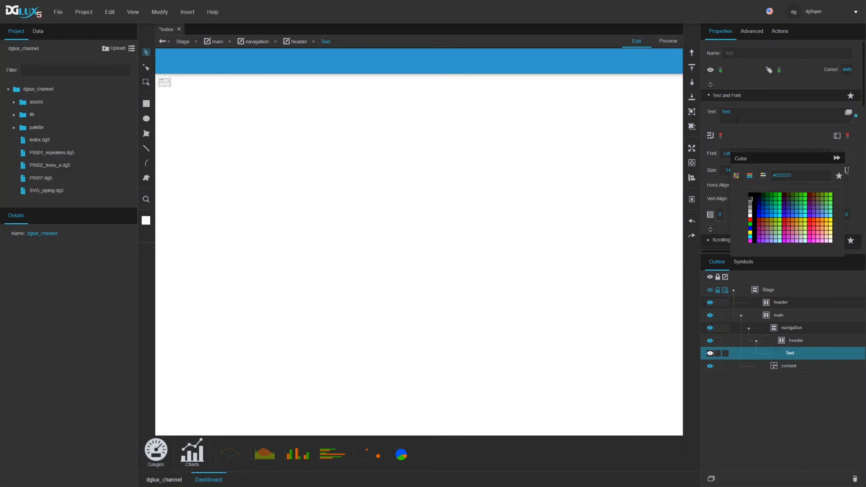
click(737, 117)
text(Navigation)
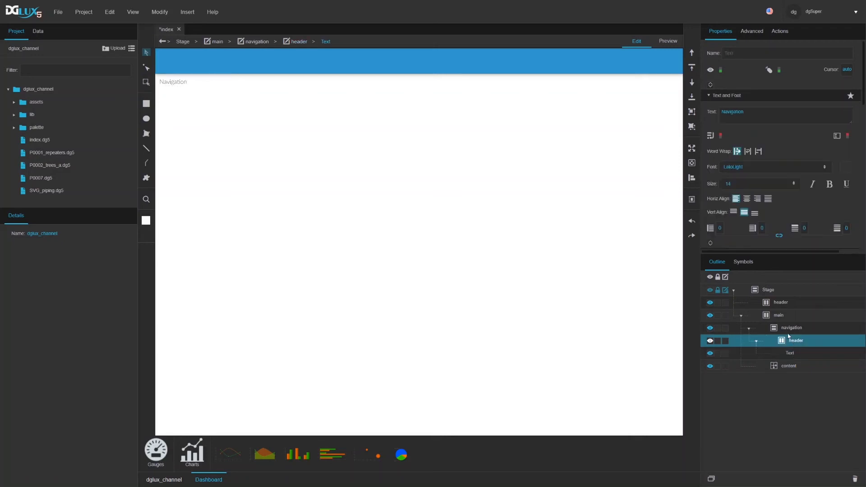
- Set the Navigation text's Flexsize grow value to 1, and select its parent header group
scroll(795, 188, down, 5)
scroll(794, 188, down, 5)
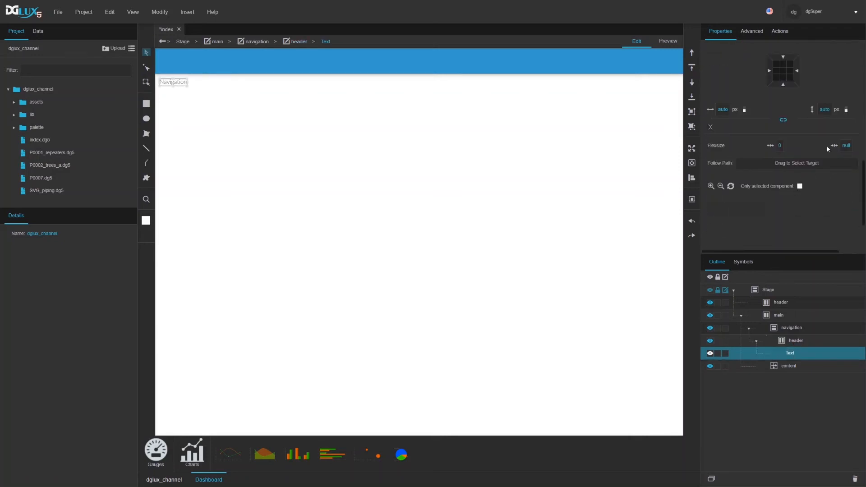
click(780, 147)
text(1)
key(Return)
click(792, 340)
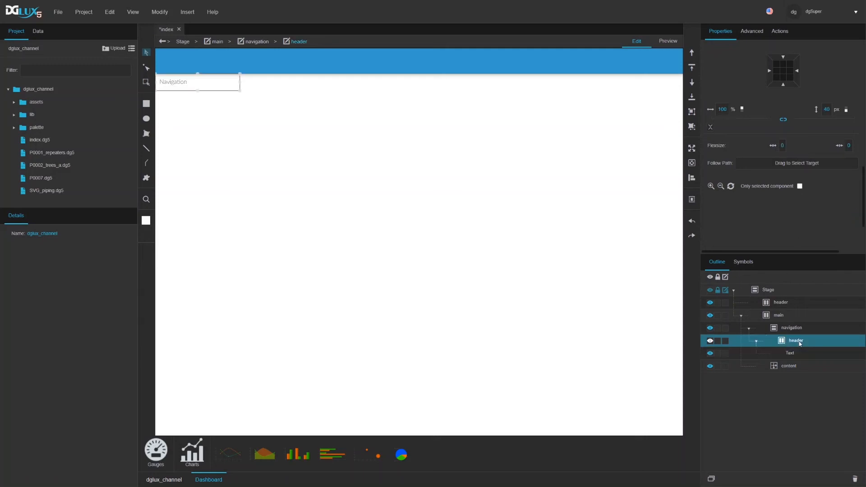
- Insert a second Text component into the header group inside navigation
right_click(793, 340)
mouse_move(789, 307)
mouse_move(687, 304)
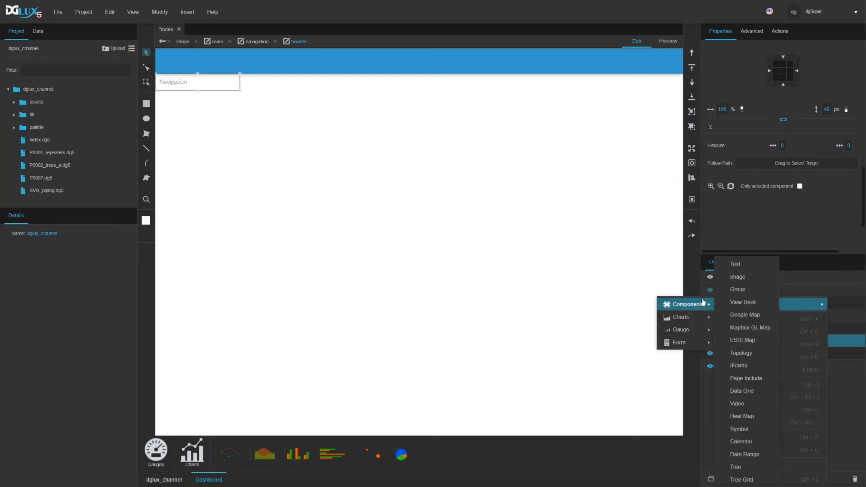
click(738, 269)
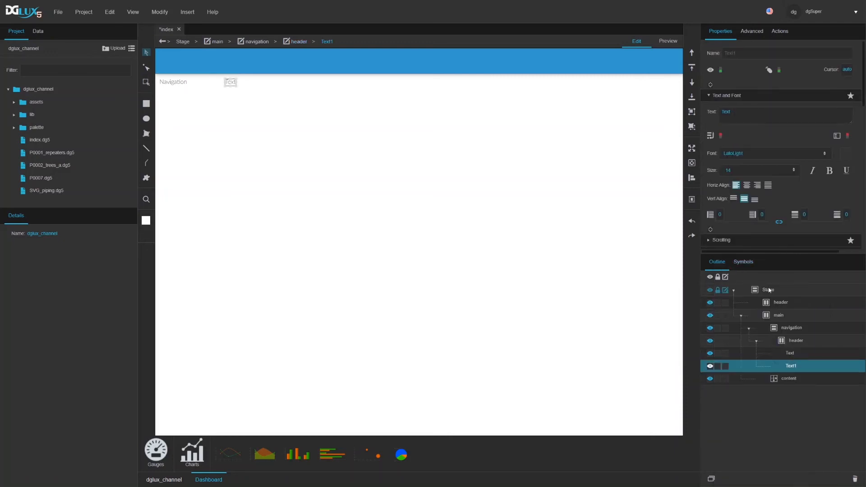
- Set the new text component's text to >> and its cursor to the pointing hand
double_click(725, 112)
text(>>)
click(846, 70)
click(806, 87)
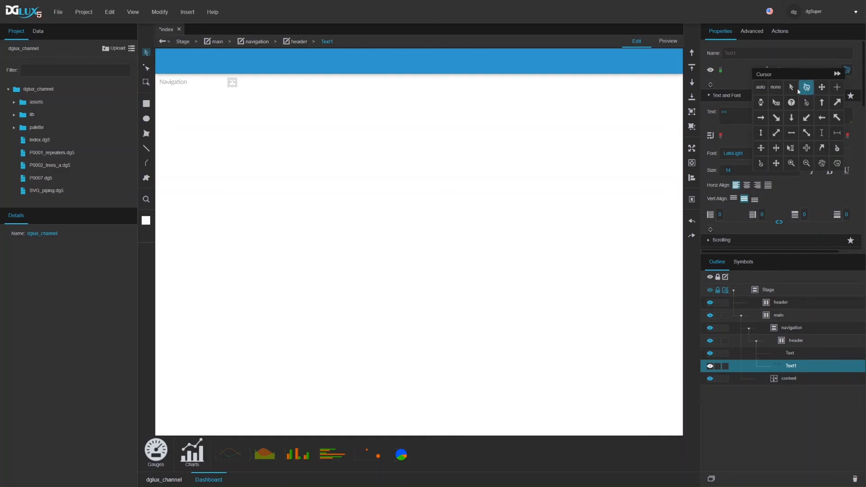
click(238, 83)
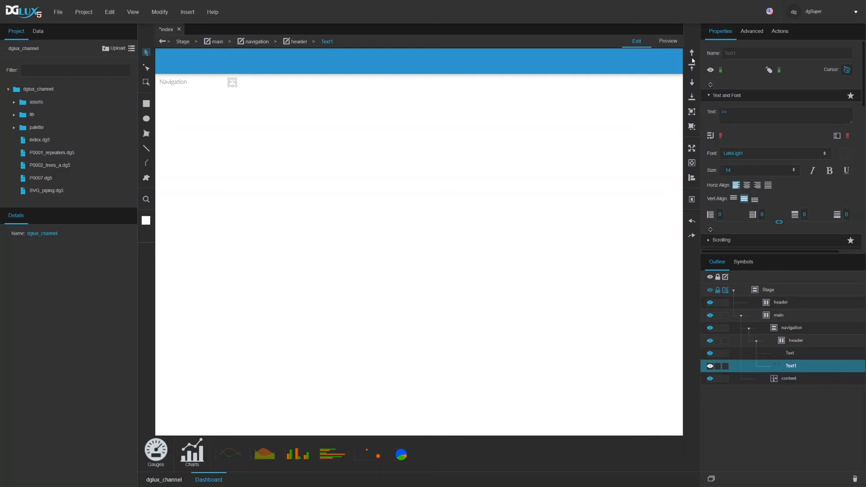
click(675, 44)
click(643, 42)
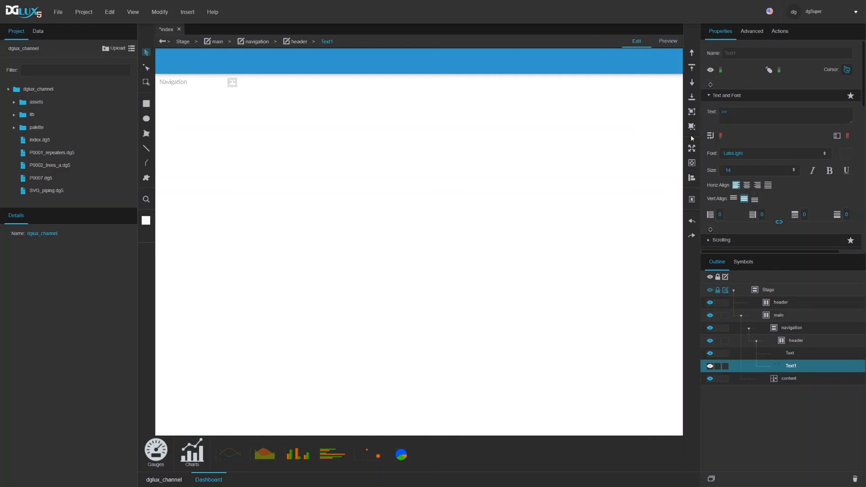
- Add a Box Shadow effect to the navigation group
click(793, 330)
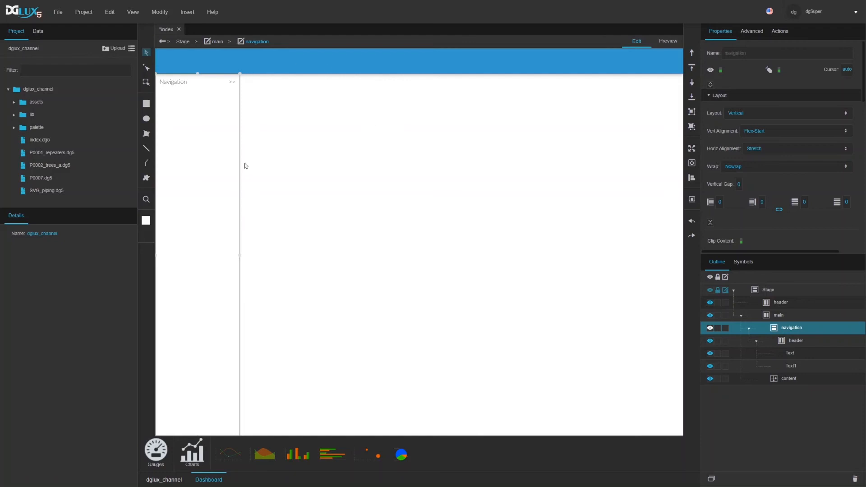
scroll(753, 146, down, 3)
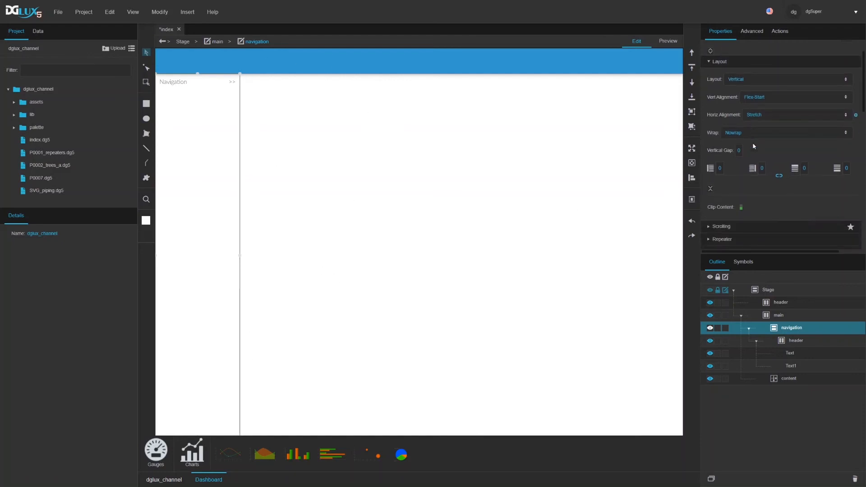
scroll(753, 146, down, 2)
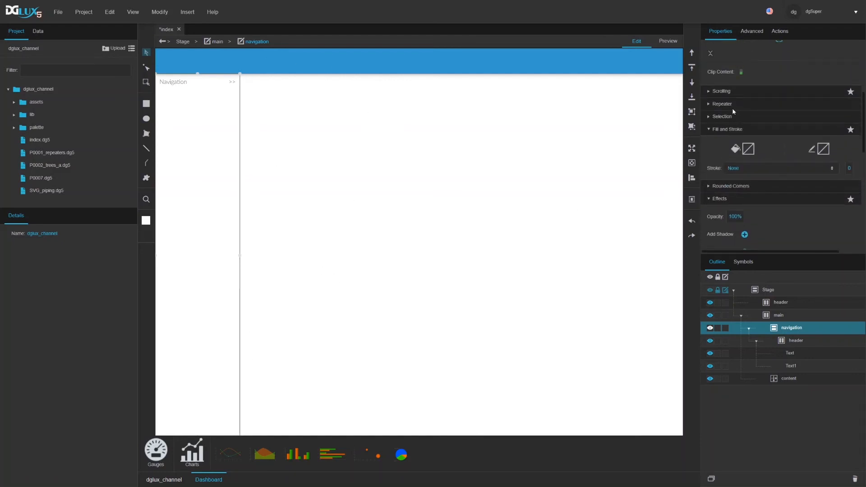
scroll(735, 147, down, 2)
click(744, 166)
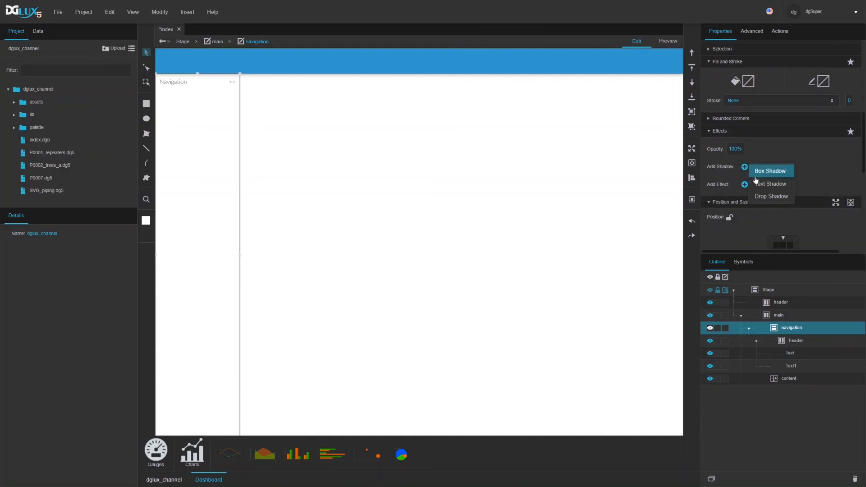
click(760, 171)
mouse_move(733, 180)
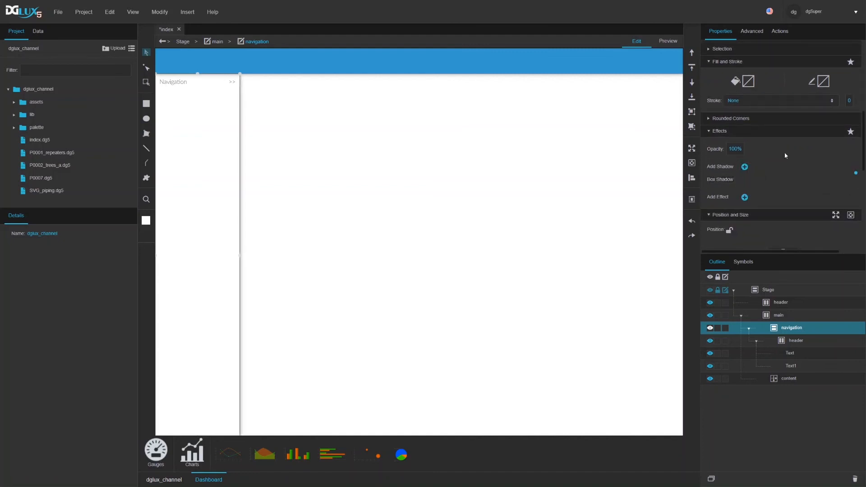
- Give only the right edge of the navigation group a Solid border of width 1 in #336699, and preview the page
click(823, 83)
click(814, 98)
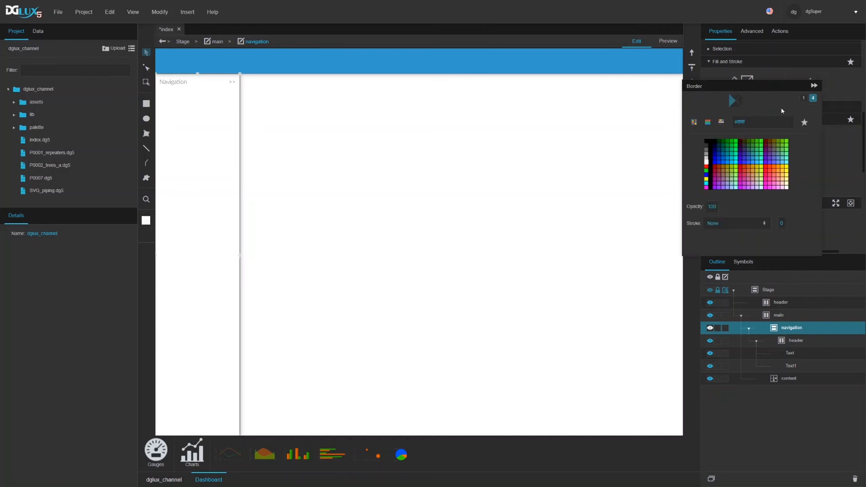
click(742, 104)
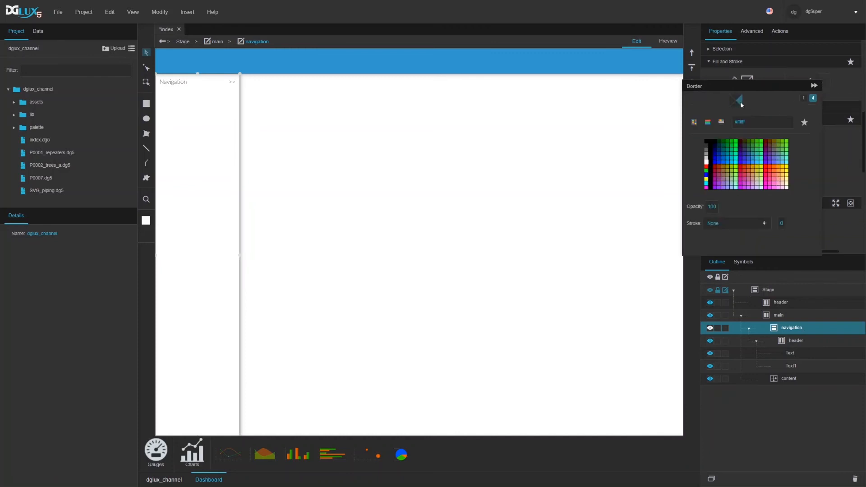
click(803, 98)
click(814, 98)
click(748, 155)
click(748, 153)
click(781, 223)
click(736, 223)
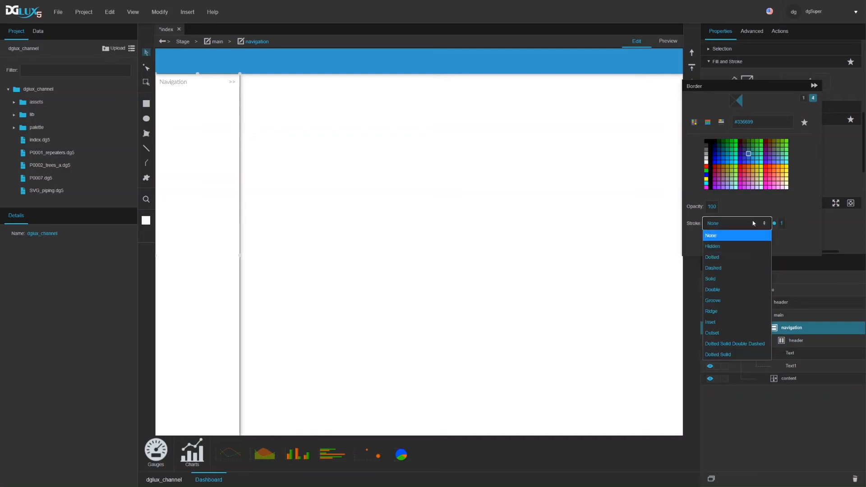
click(728, 276)
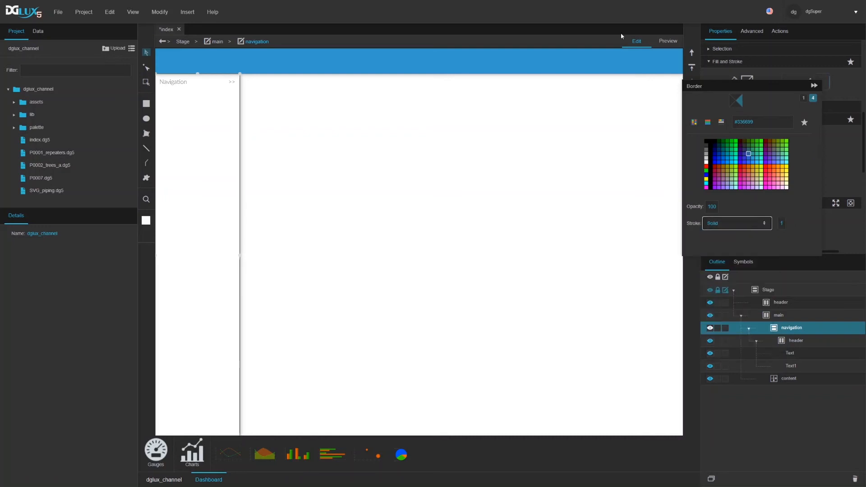
click(668, 41)
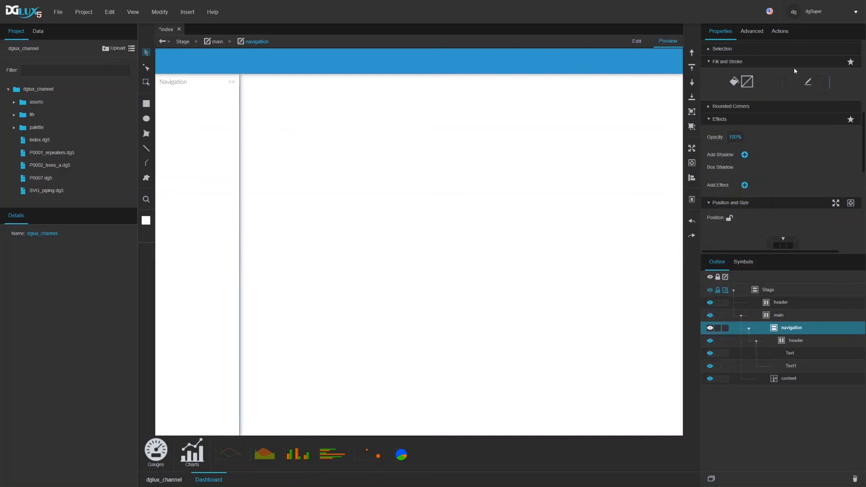
- Change the color of navigation's right border to grey #999999
click(822, 87)
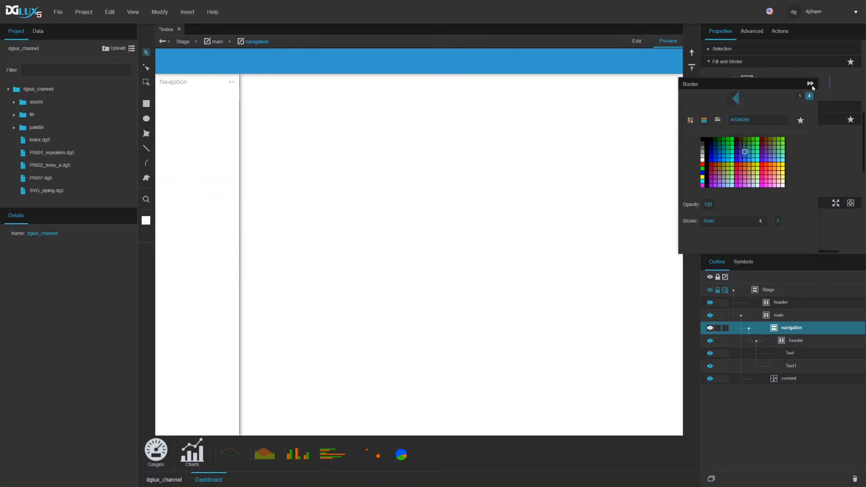
click(702, 154)
click(702, 157)
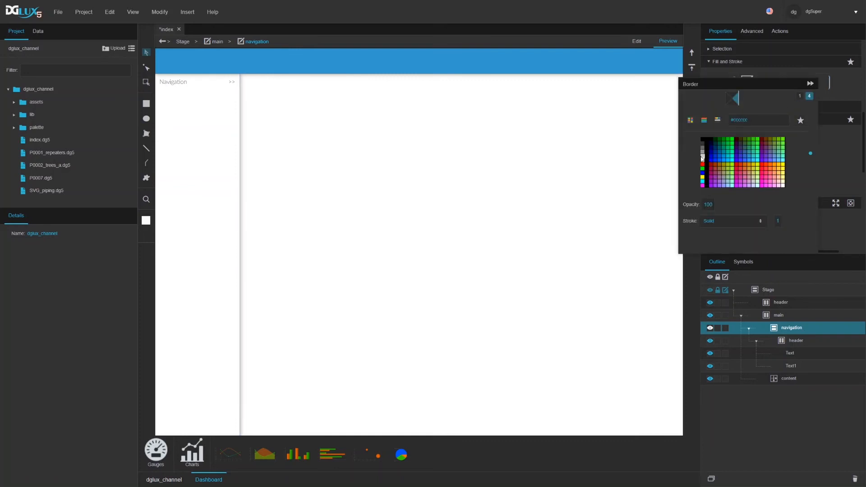
click(703, 154)
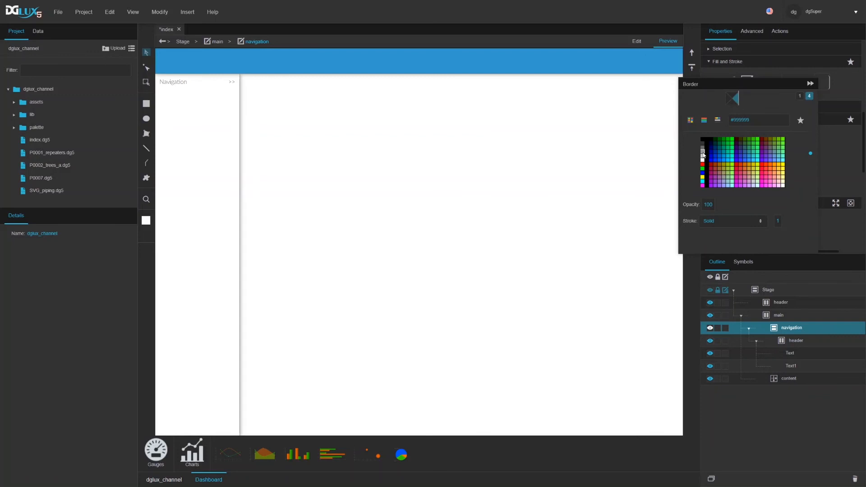
click(673, 45)
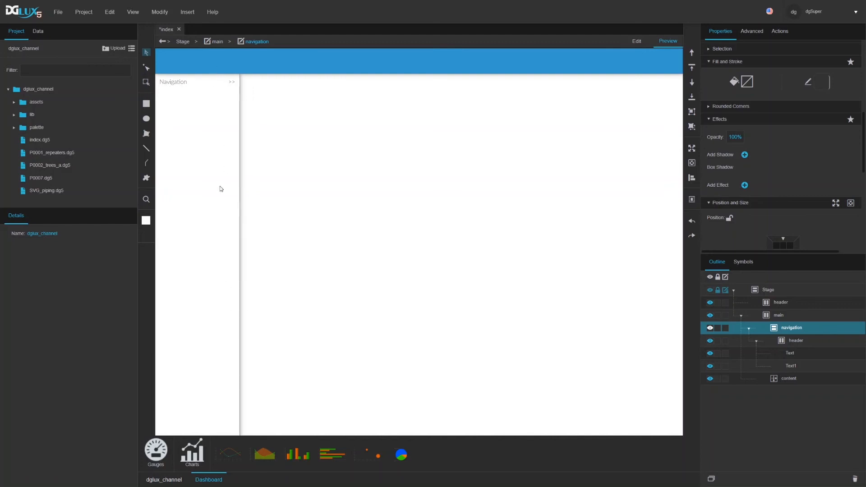
- Collapse navigation's header group in the outline and open the navigation group's dataflow, moving its window clear of the navigation title
click(749, 330)
click(749, 328)
click(760, 340)
right_click(784, 328)
click(727, 478)
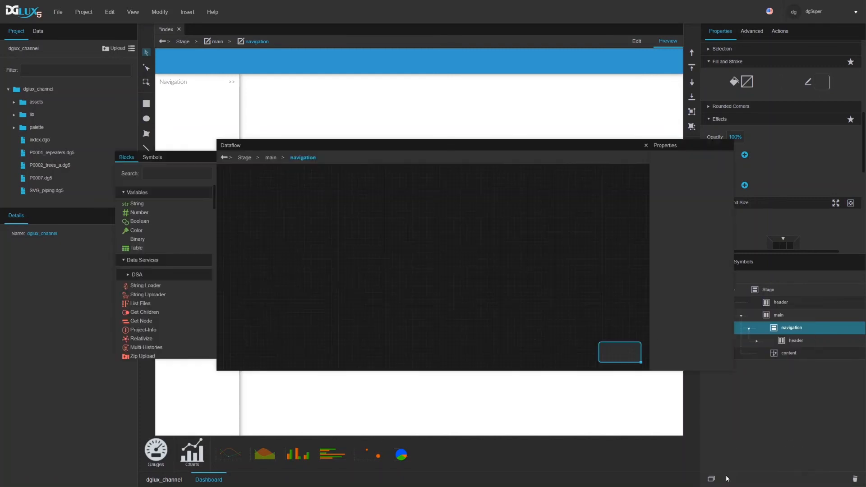
drag(495, 140, 438, 233)
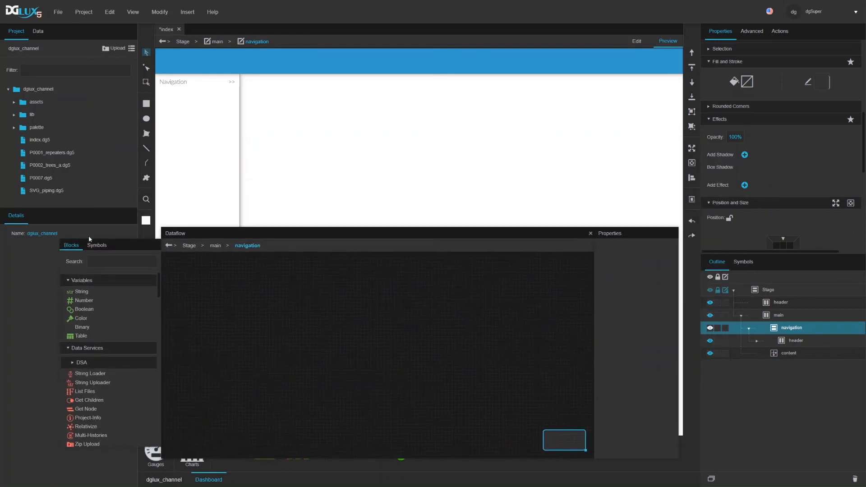
- Find the State block, place it in navigation's dataflow, and add a path and change entry to it
click(110, 258)
text(state)
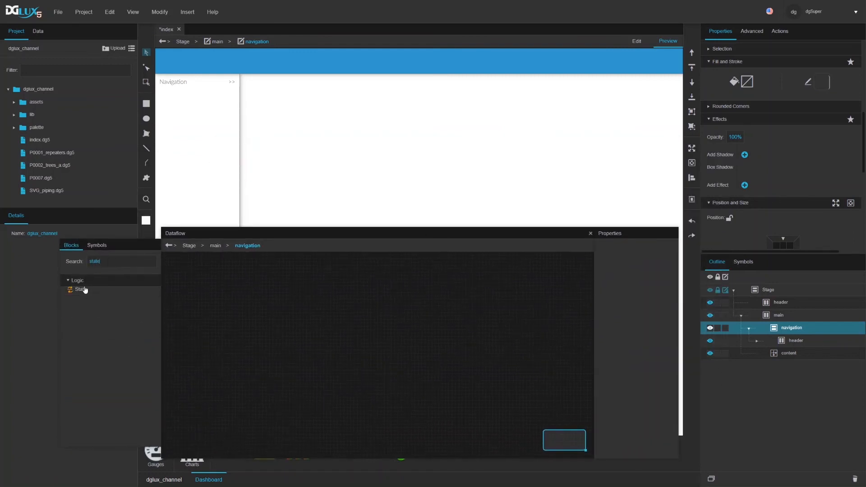
drag(84, 289, 255, 265)
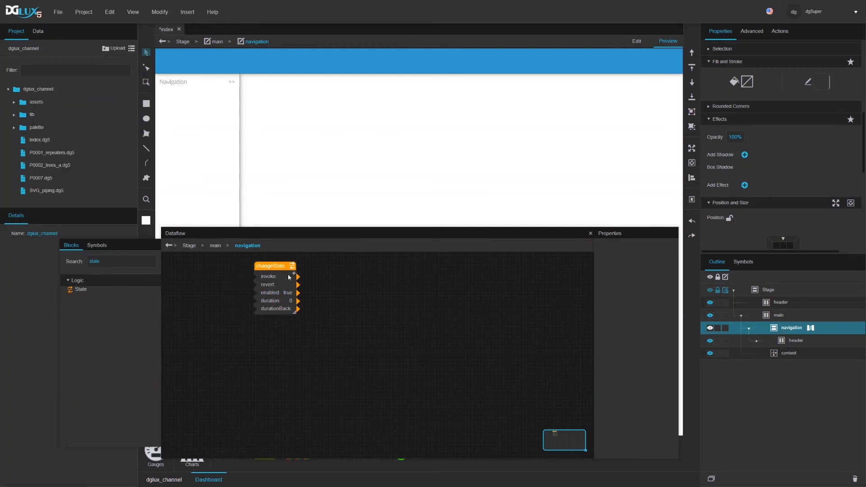
click(293, 274)
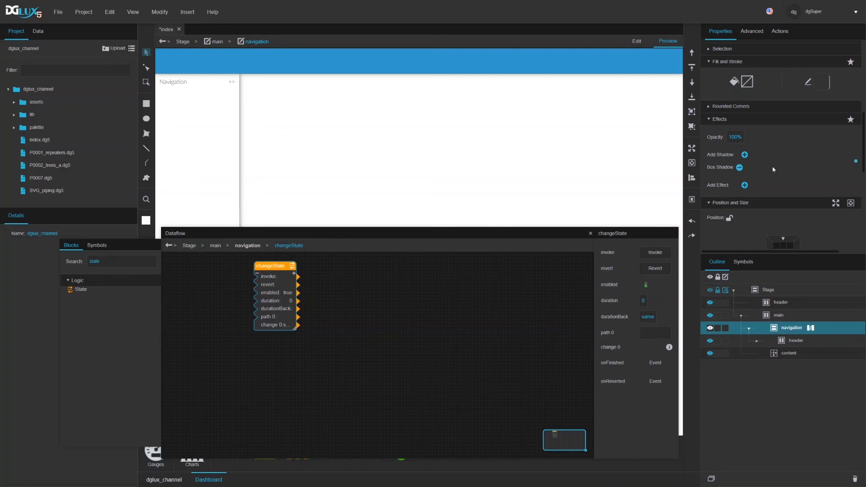
- Set navigation's left position to 0 and link that property to path 0 of the changeState block
scroll(772, 166, down, 3)
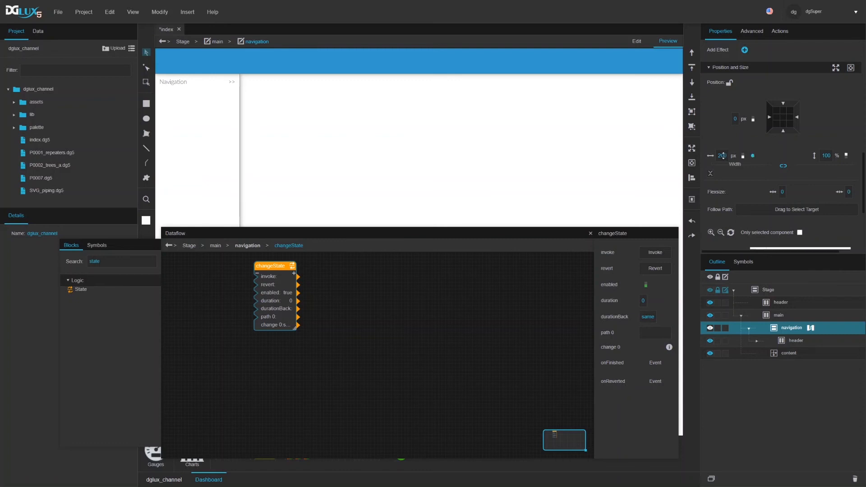
drag(723, 156, 702, 194)
drag(721, 153, 721, 153)
click(668, 250)
drag(734, 119, 767, 150)
click(735, 118)
text(0)
key(Return)
drag(762, 119, 655, 334)
click(413, 303)
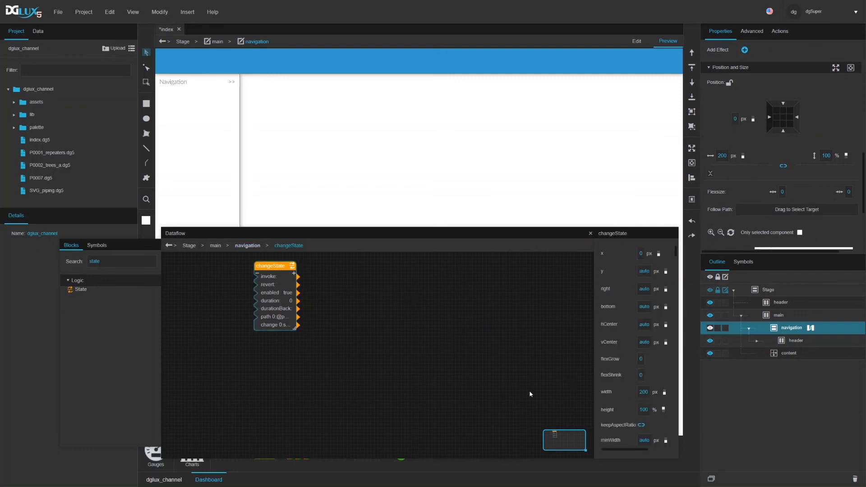
- Set change 0 of the changeState block to -160 px
click(647, 350)
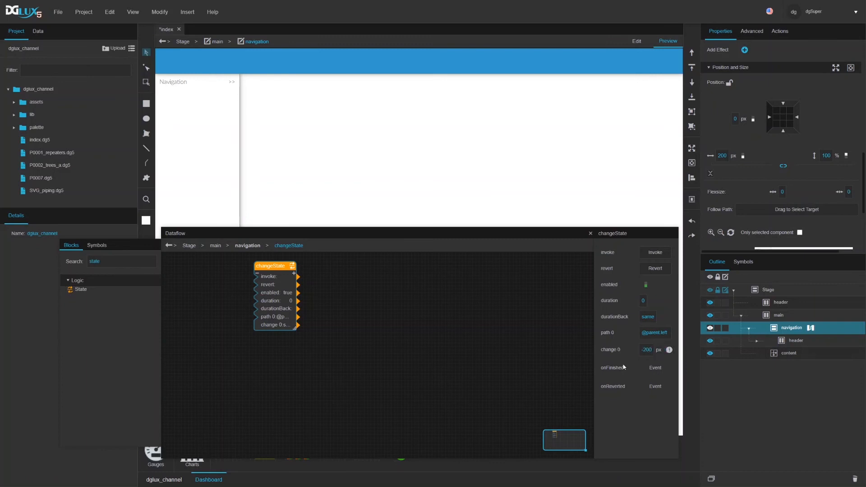
double_click(645, 350)
key(BackSpace)
- Set the easing of change 0 to Bounce after trying Elastic In Out
click(670, 350)
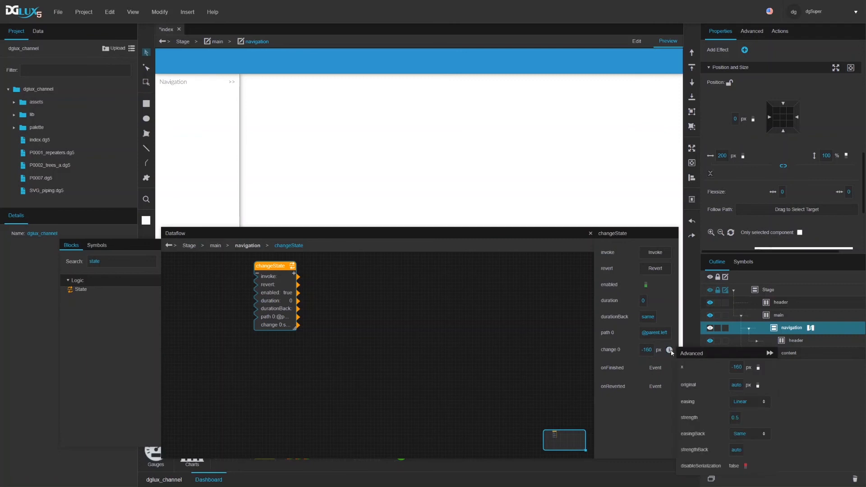
click(753, 401)
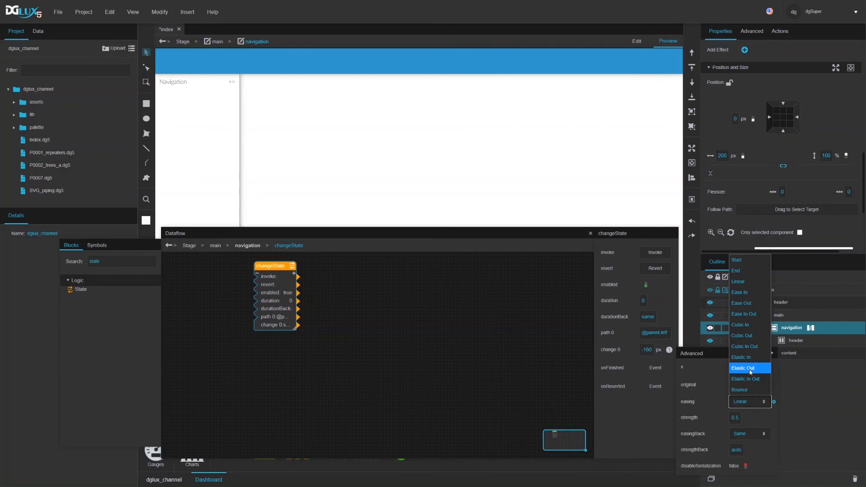
click(752, 381)
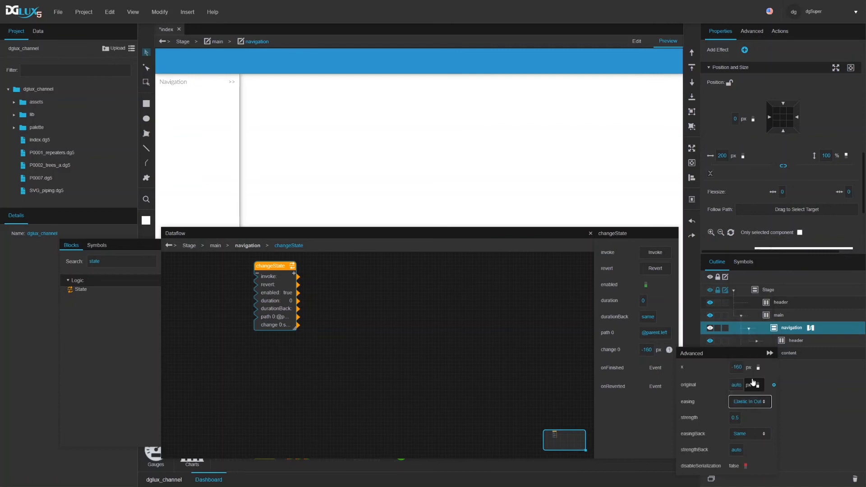
click(762, 401)
click(742, 390)
- Set the changeState block's duration to 0.5 and turn on disableSerialization for change 0
double_click(643, 301)
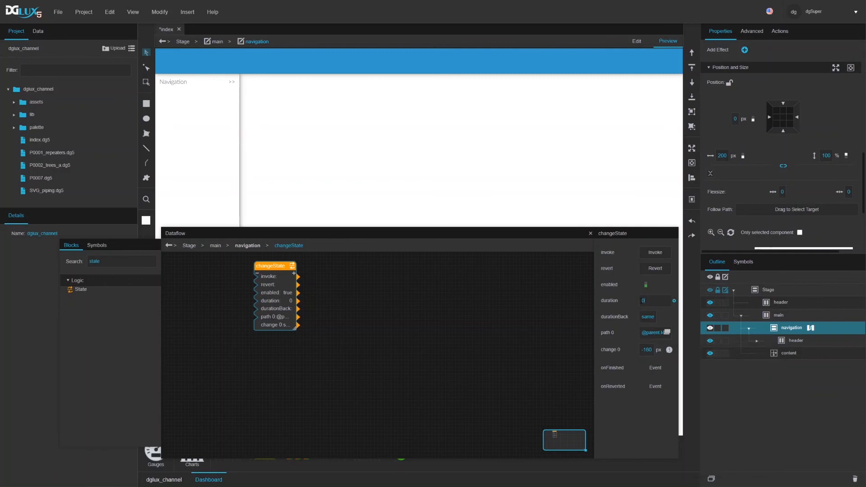
text(0.5)
key(Return)
click(668, 350)
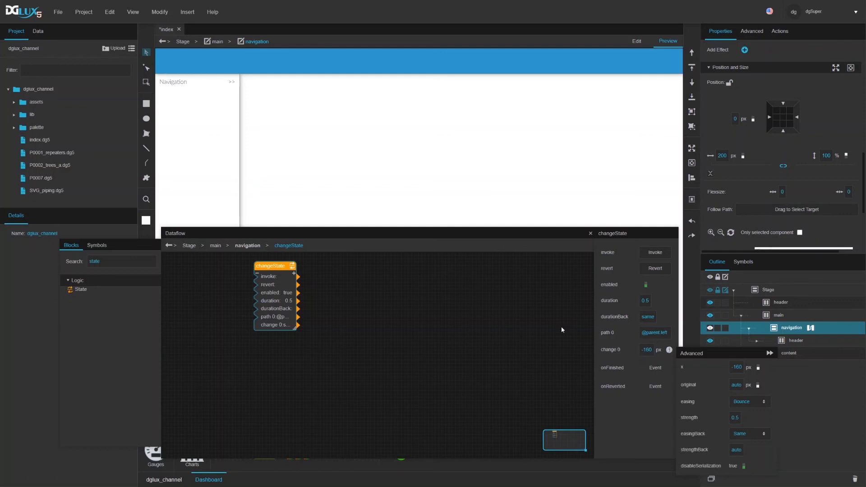
- Reposition the changeState block on the dataflow canvas and invoke it to slide navigation aside
click(545, 328)
drag(271, 263, 324, 267)
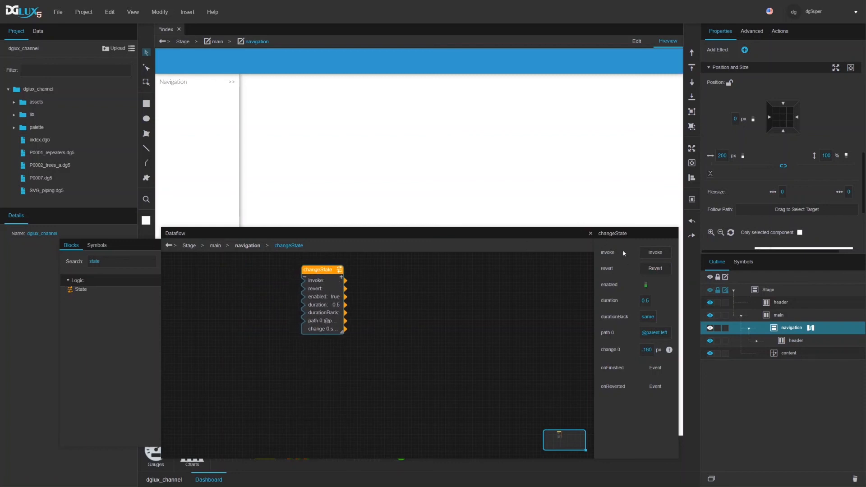
click(655, 253)
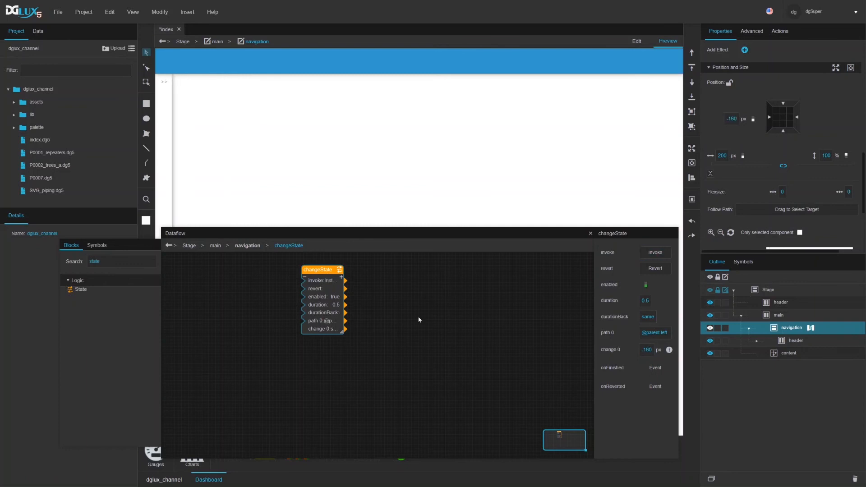
- Duplicate the changeState block, place the copy below the original, and set its change 0 to 0
key(ctrl+c)
key(ctrl+v)
drag(323, 269, 319, 345)
double_click(646, 350)
key(BackSpace)
text(0)
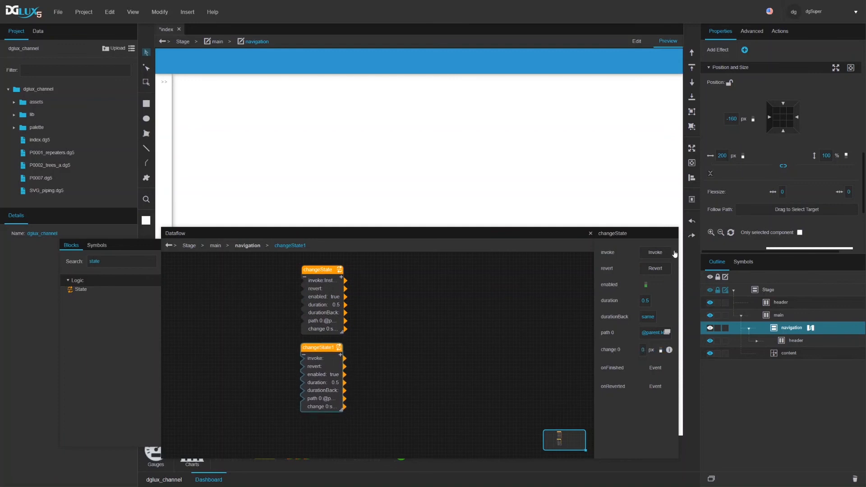
- Invoke the duplicated changeState block, and add a Boolean block named show_nav to the navigation dataflow
click(651, 254)
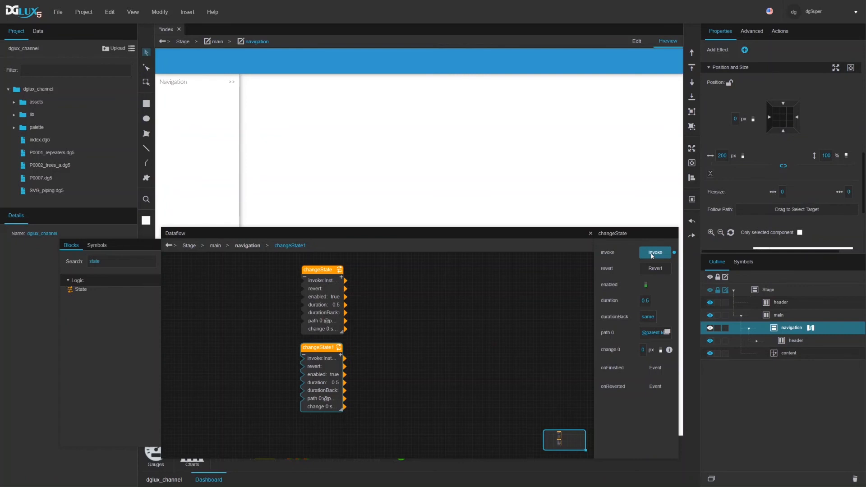
double_click(104, 261)
text(bool)
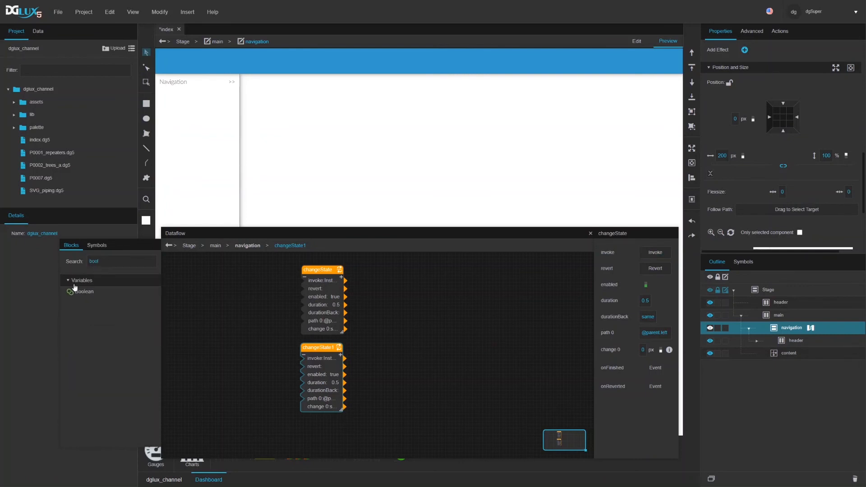
drag(81, 293, 192, 267)
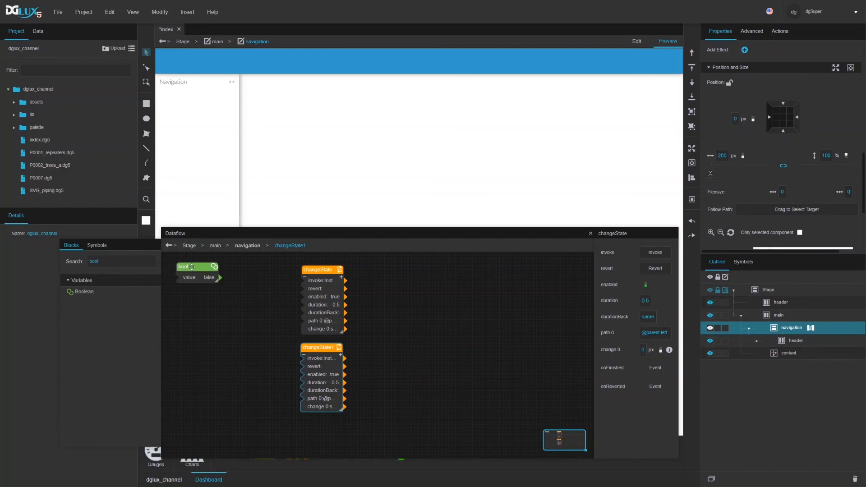
double_click(192, 267)
text(show_nav)
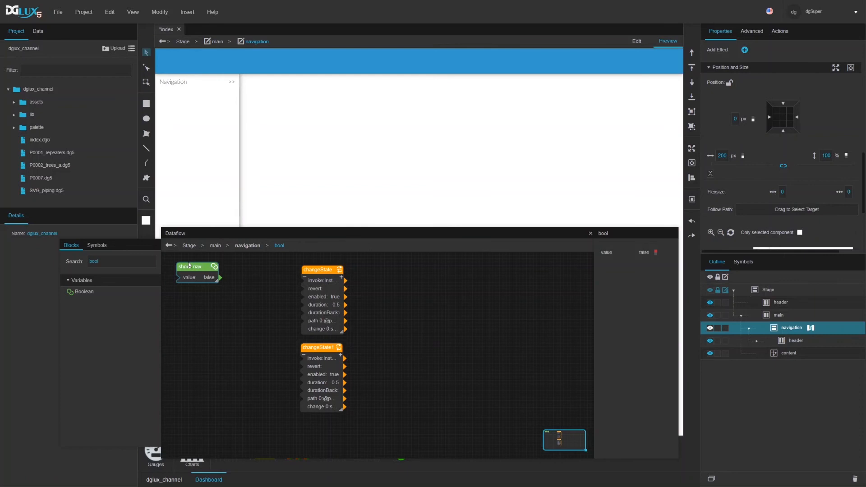
- Move both changeState blocks aside, and add an If block whose input 0 is fed by show_nav's value
drag(289, 295, 330, 365)
drag(327, 270, 345, 269)
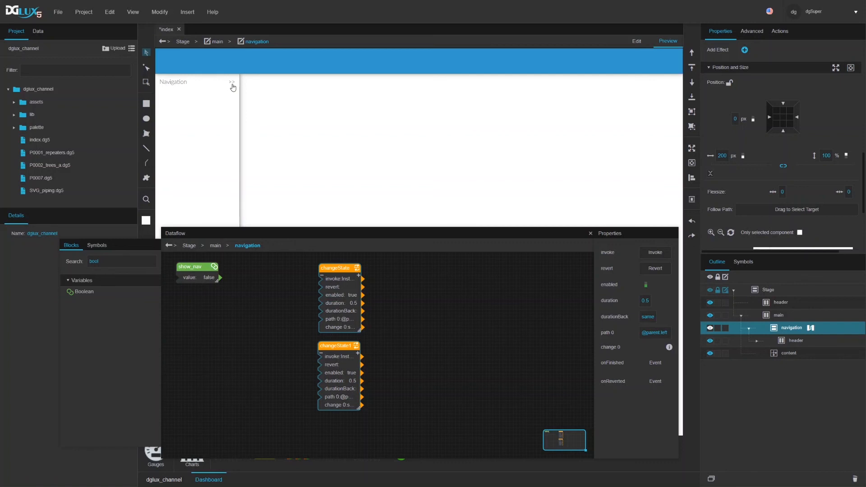
click(190, 268)
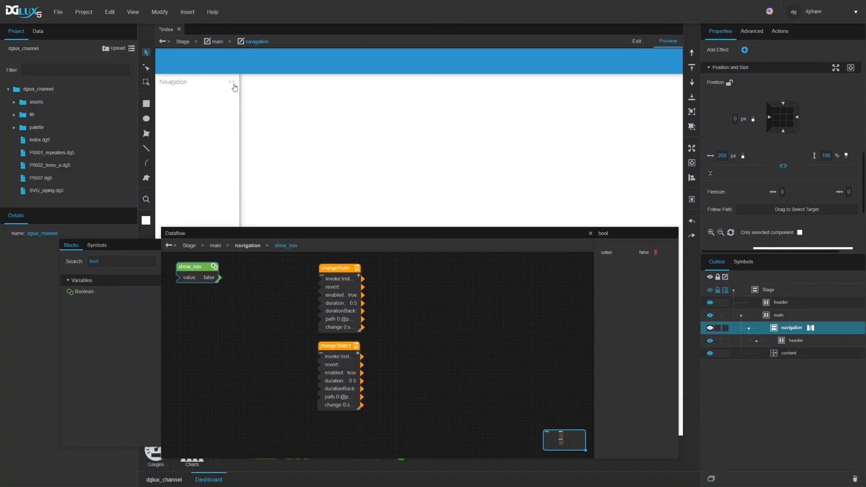
double_click(132, 259)
text(if)
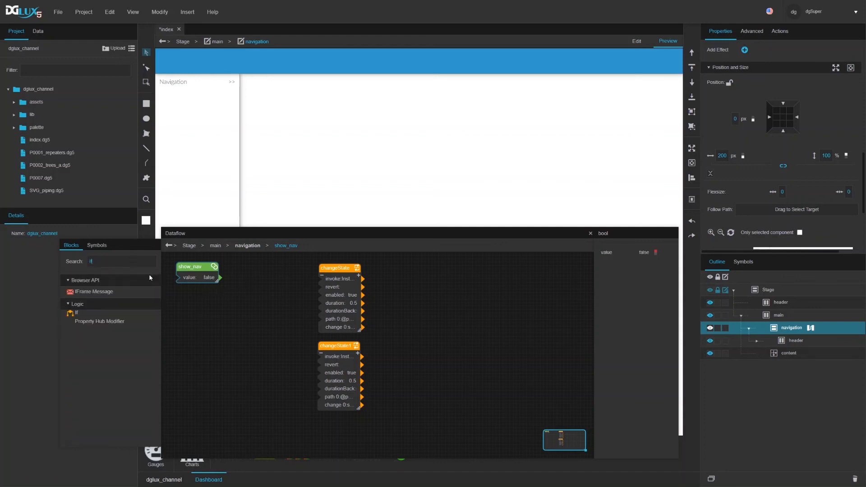
drag(97, 311, 234, 286)
click(239, 266)
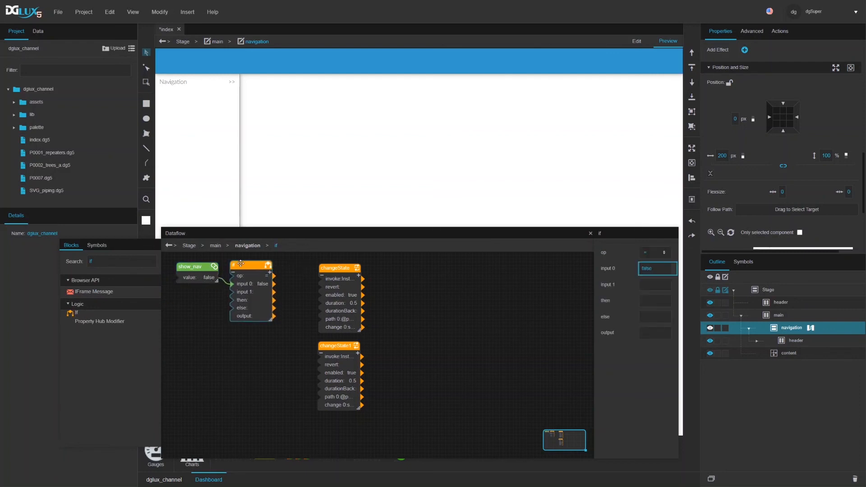
- Set the If block's input 1 to true and then to x, and wire its output to the upper changeState's invoke
click(648, 284)
text(true)
click(651, 301)
text(x)
drag(273, 315, 307, 266)
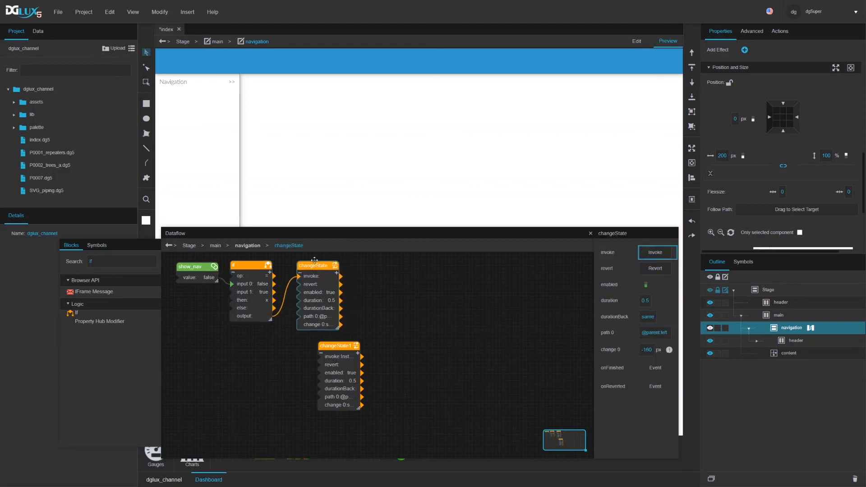
- Rename the upper changeState block as collapse_nav
click(314, 266)
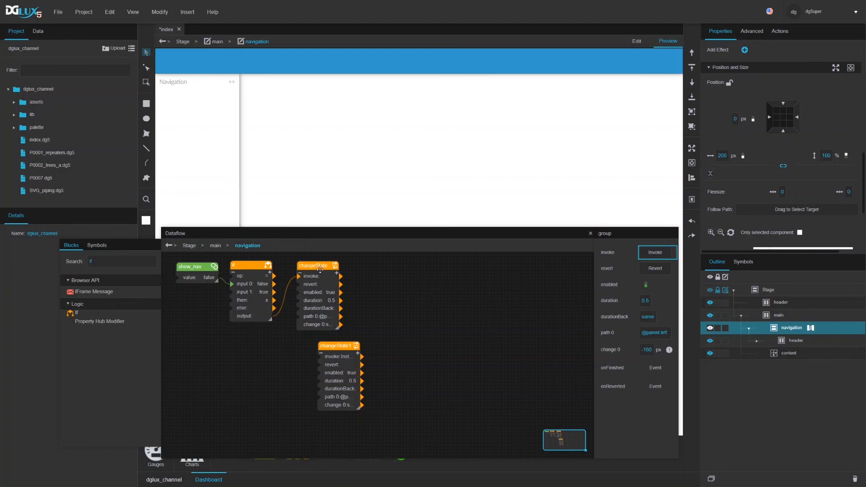
click(314, 266)
click(320, 265)
text(cllapse_nav)
key(Return)
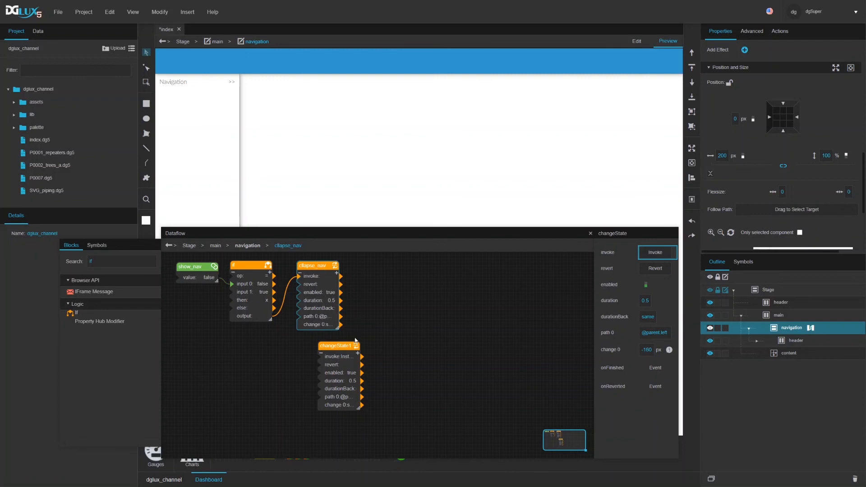
click(307, 266)
key(Left)
text(o)
- Rename the lower changeState block as expand_nav and align it beneath collapse_nav
click(339, 346)
double_click(339, 345)
text(expand)
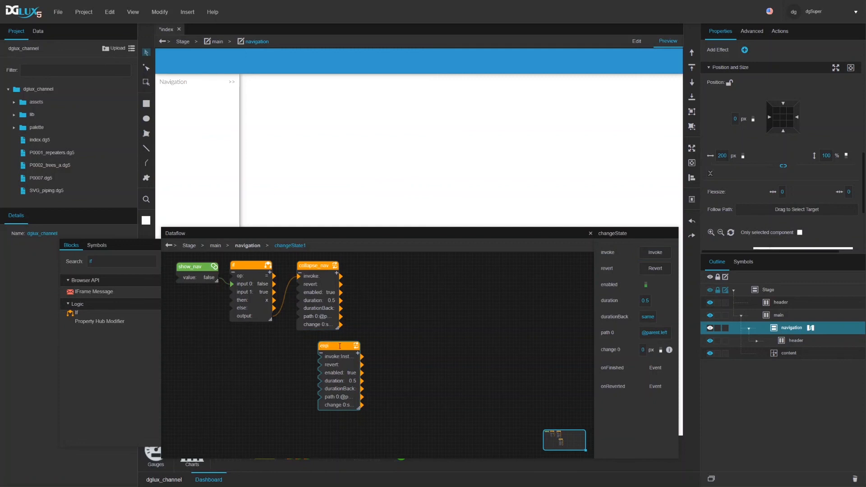
key(Return)
drag(339, 346, 321, 342)
- Duplicate the If block below the original with input 1 set to false, and wire its output to expand_nav's invoke
click(266, 307)
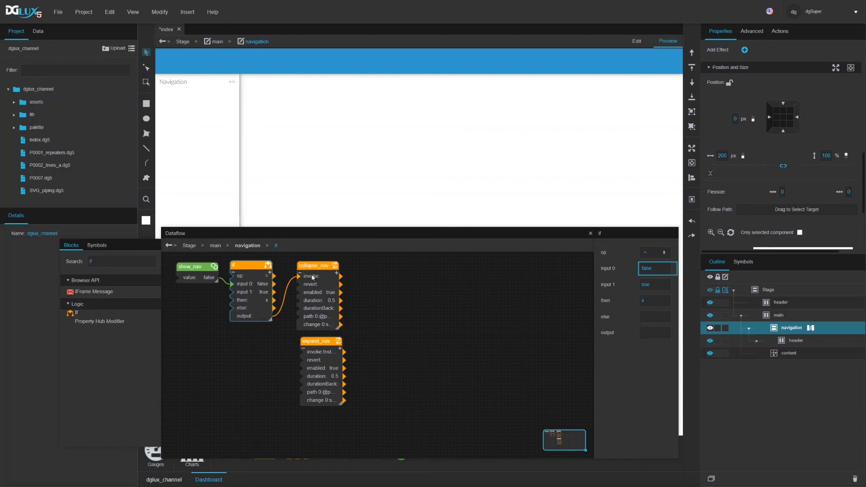
click(299, 268)
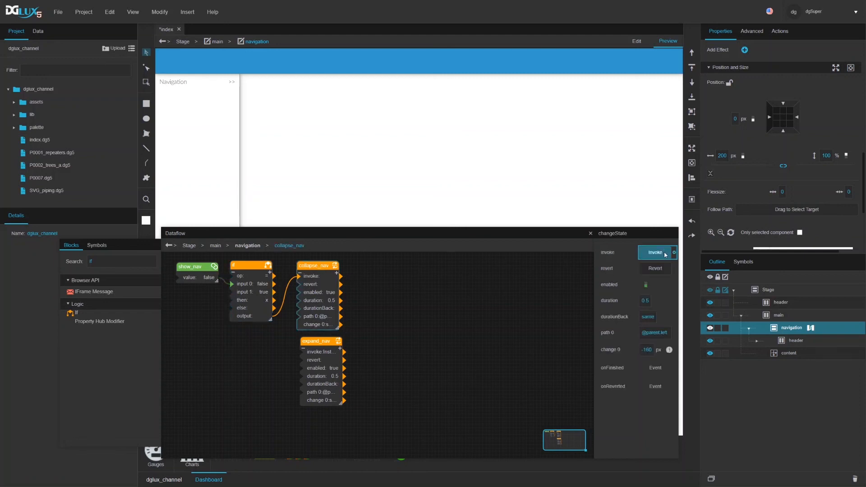
click(269, 303)
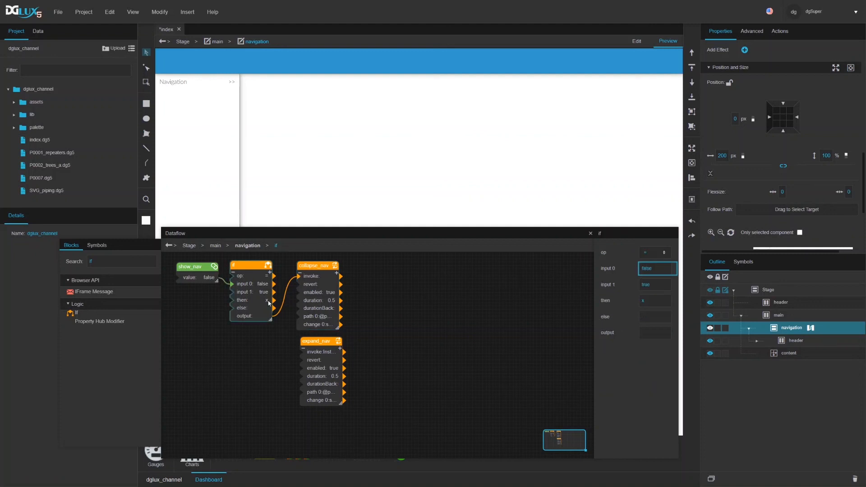
ctrl+drag(259, 268, 259, 342)
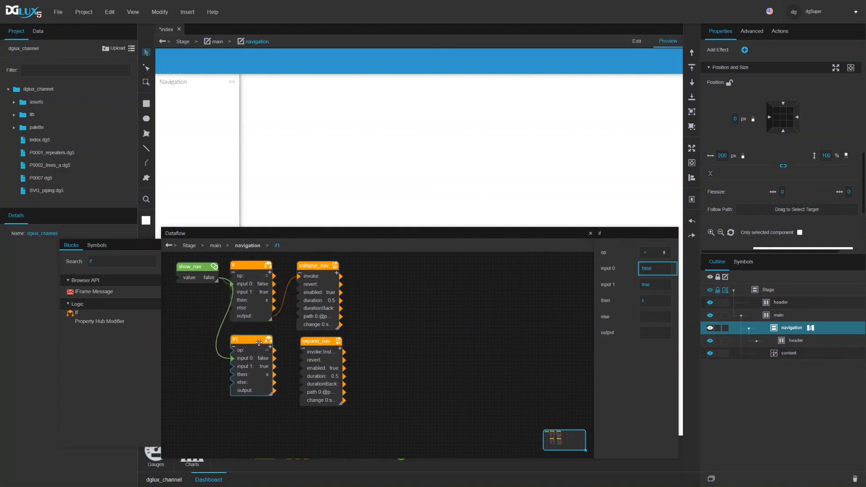
double_click(646, 286)
text(false)
click(321, 373)
click(315, 329)
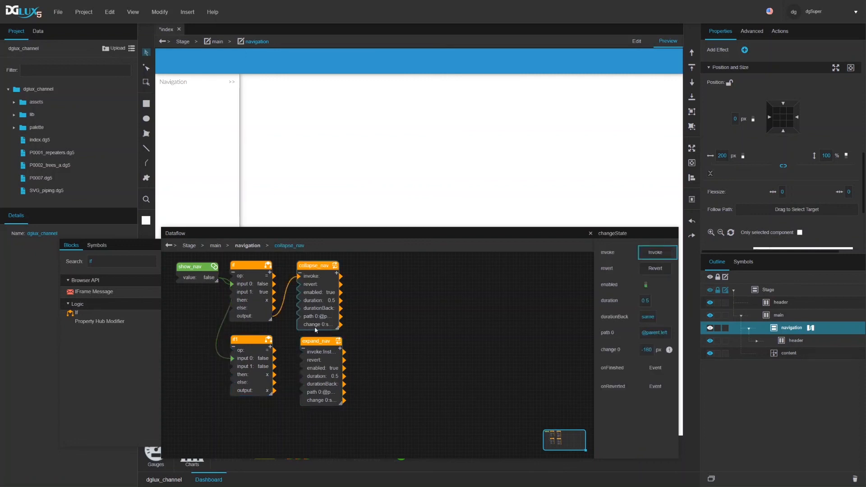
drag(265, 394, 302, 354)
- Toggle show_nav's value repeatedly to test the navigation panel collapsing and expanding
click(191, 279)
click(654, 253)
click(654, 253)
click(655, 253)
click(654, 254)
click(655, 253)
click(654, 253)
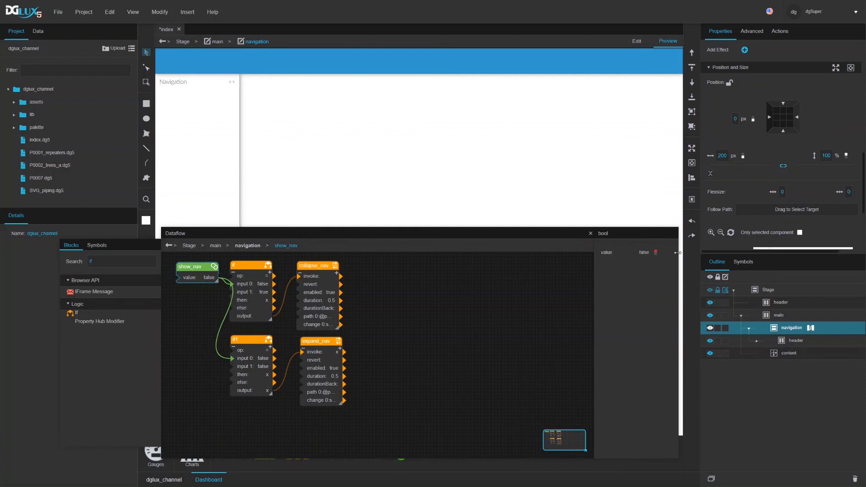
- In edit mode, select the arrow text in the navigation header and bind its Text property to show_nav.value
click(636, 41)
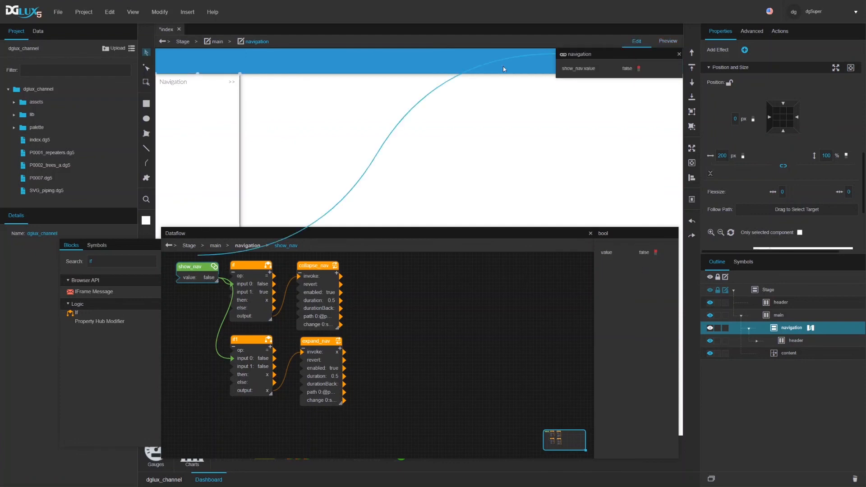
click(232, 83)
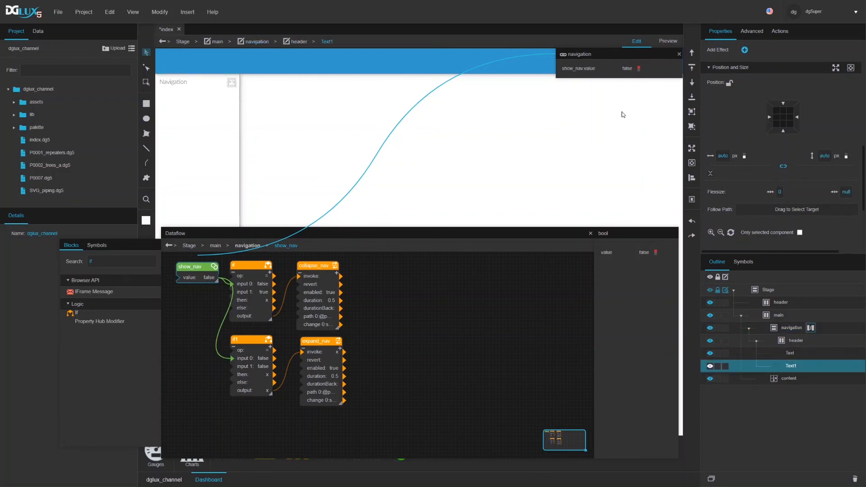
scroll(799, 149, up, 8)
mouse_move(673, 71)
drag(673, 72, 723, 116)
- Give the text binding a bool data mapping with << for true and >> as the default
click(479, 254)
click(503, 243)
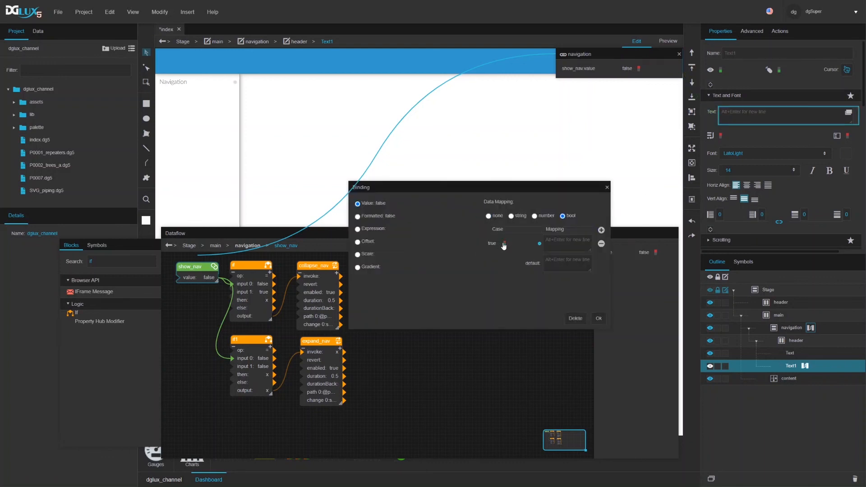
click(504, 244)
click(549, 237)
text(<<)
click(548, 261)
text(>>)
click(598, 318)
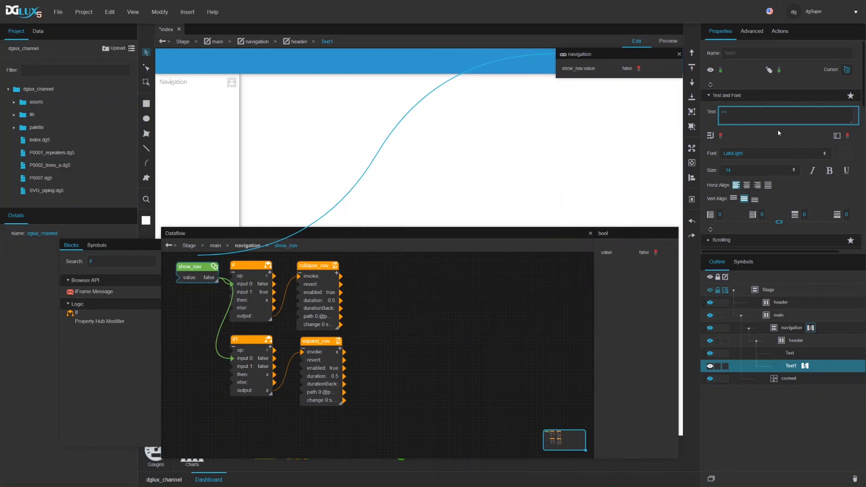
- Swap the arrow text's binding mapping to >> for true and << as the default, and close the navigation binding popup
click(856, 117)
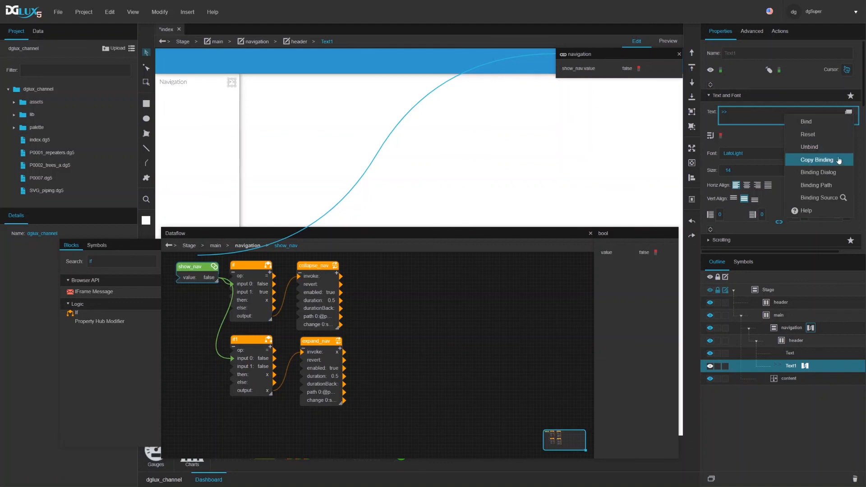
click(817, 172)
click(561, 238)
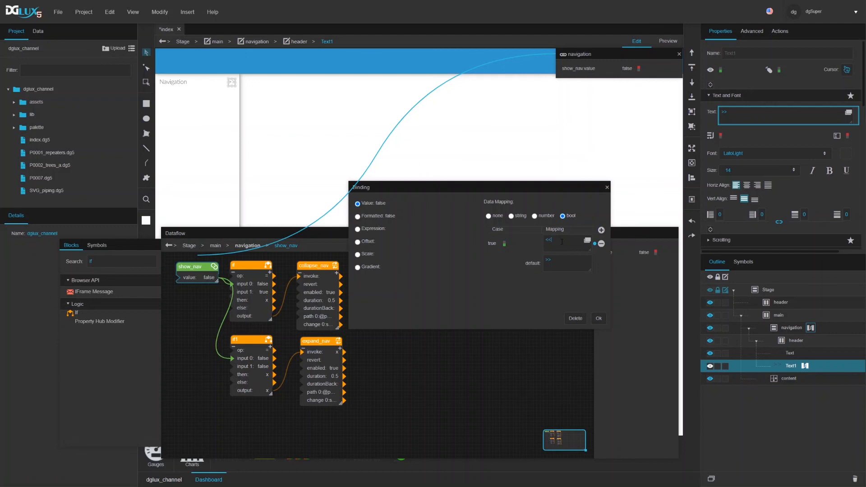
drag(562, 242, 533, 242)
click(635, 69)
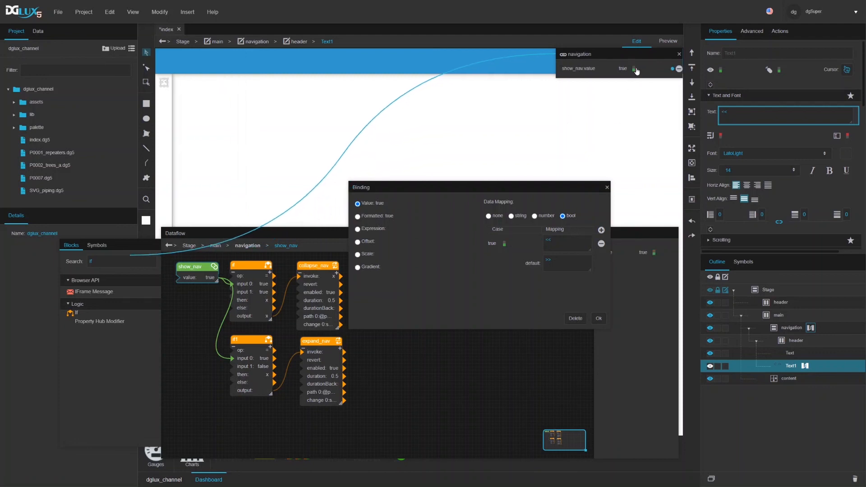
click(635, 69)
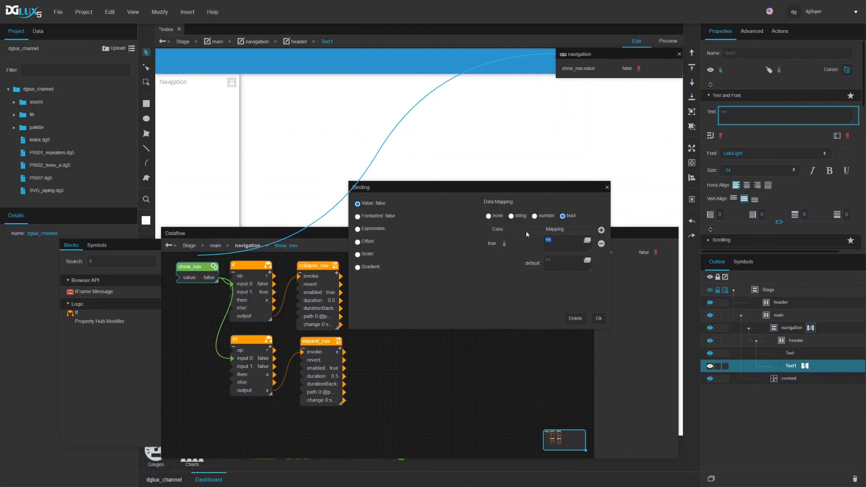
drag(567, 259, 499, 259)
text(<<)
click(598, 318)
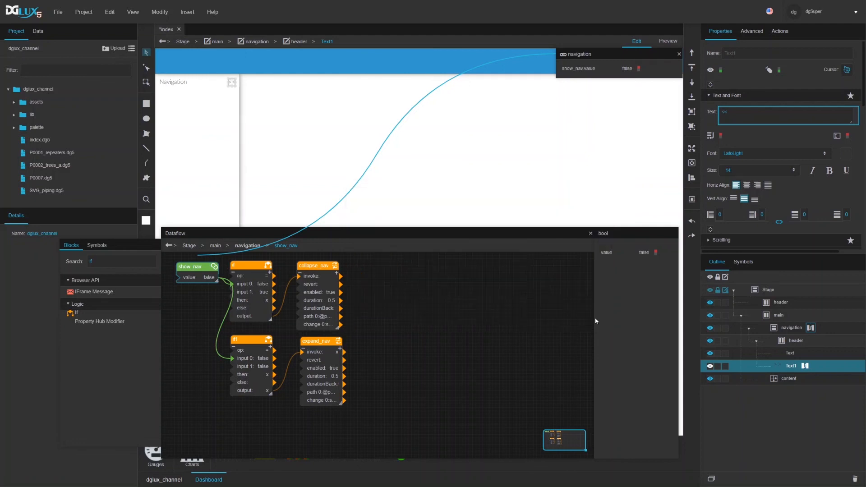
click(679, 54)
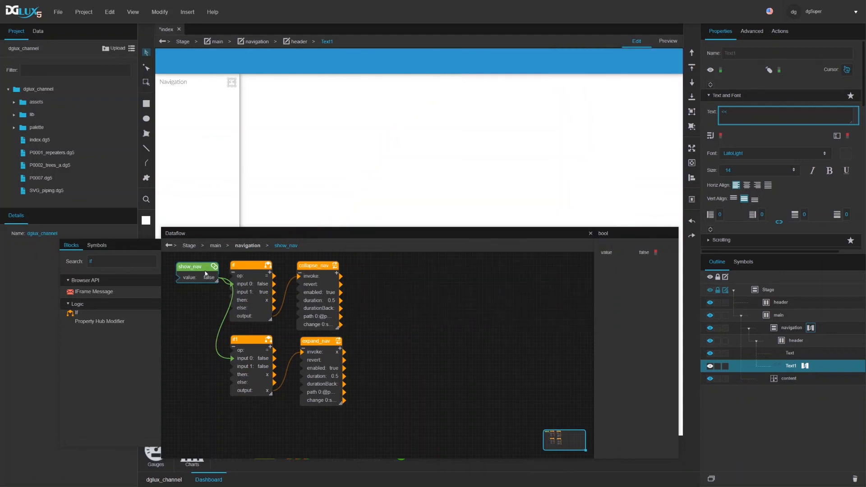
- Set input 1 to false on the If block feeding collapse_nav and to true on the one feeding expand_nav
drag(198, 267, 191, 272)
click(251, 290)
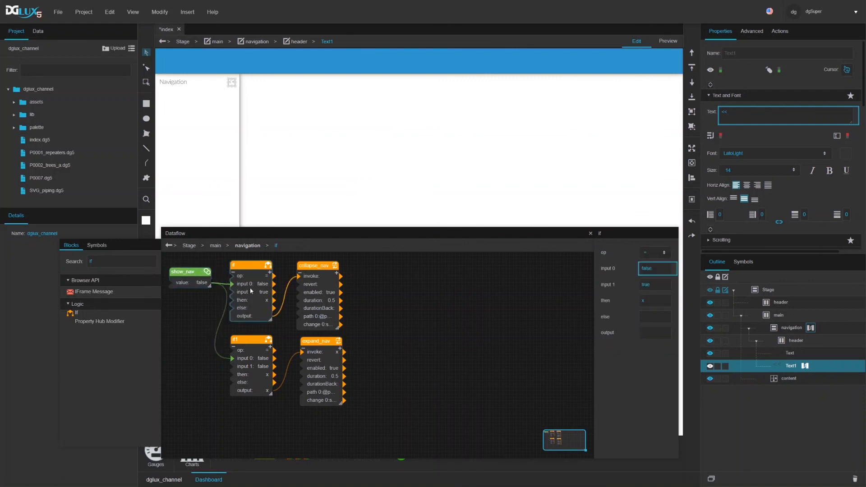
click(656, 284)
text(false)
key(Return)
click(257, 382)
click(650, 284)
text(true)
key(Return)
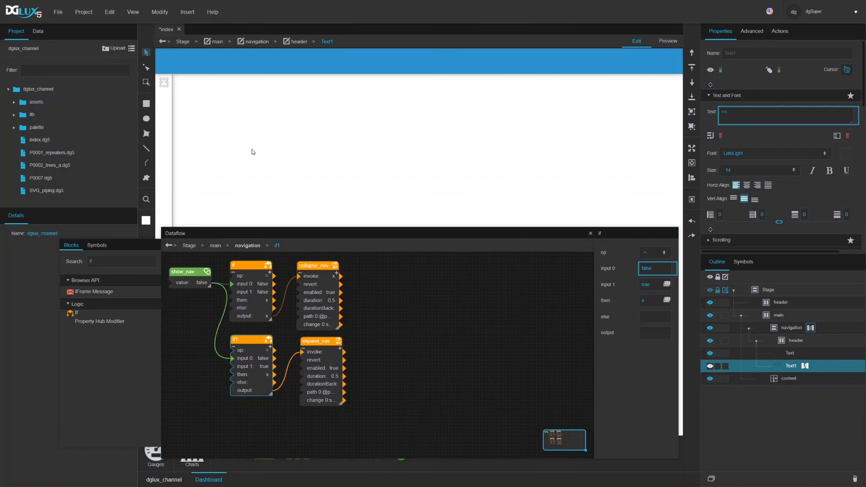
- Toggle show_nav's value on and off to test the panel's movement and arrow text
click(188, 271)
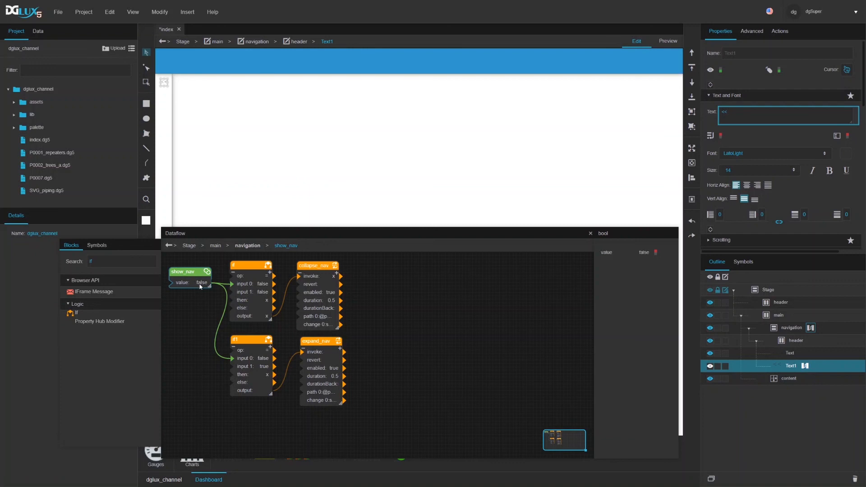
click(655, 252)
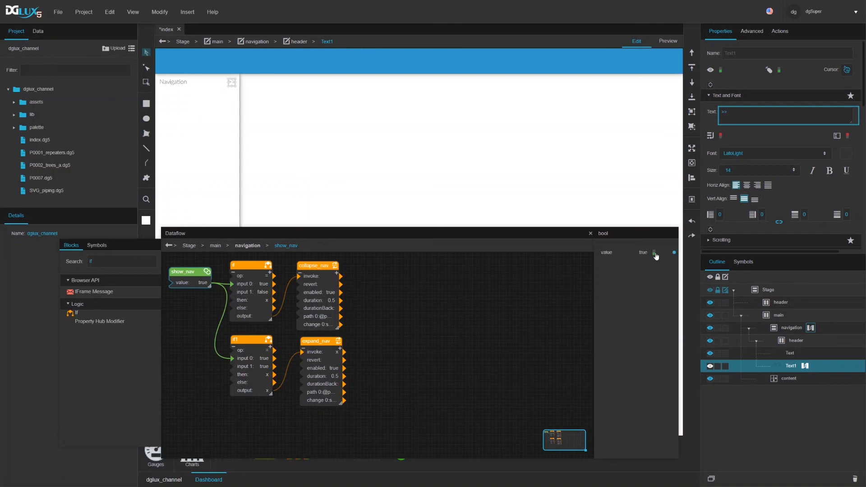
click(656, 252)
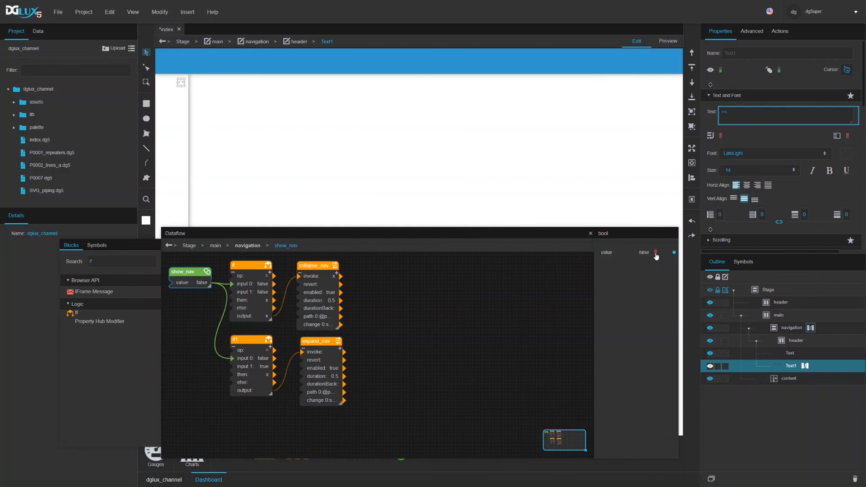
- Change the arrow text's binding mapping to << for true and >> as the default
right_click(860, 119)
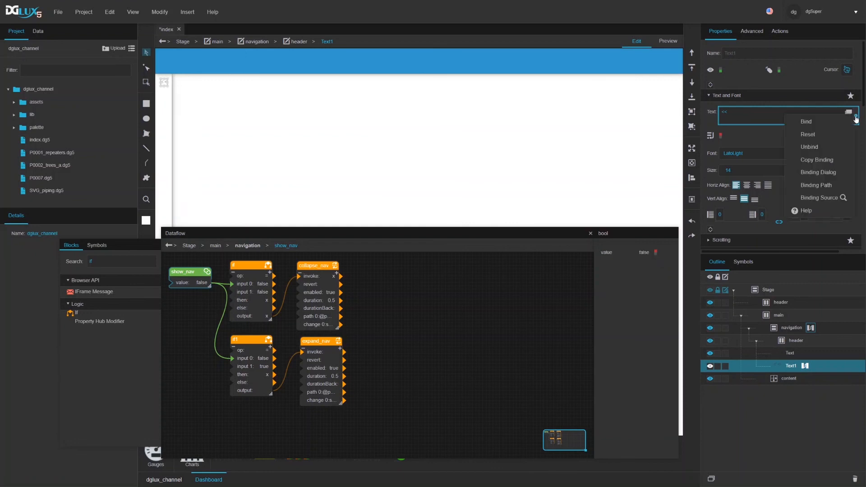
click(818, 172)
double_click(576, 243)
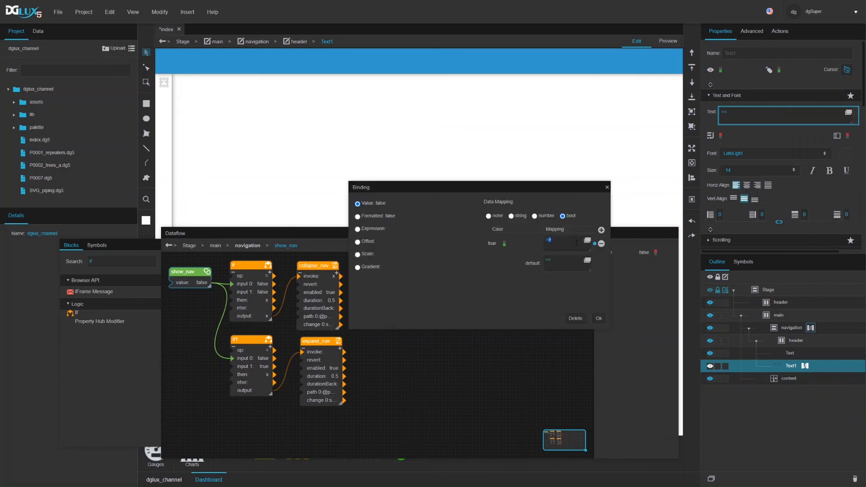
triple_click(577, 243)
text(<<)
drag(569, 260, 538, 258)
click(598, 319)
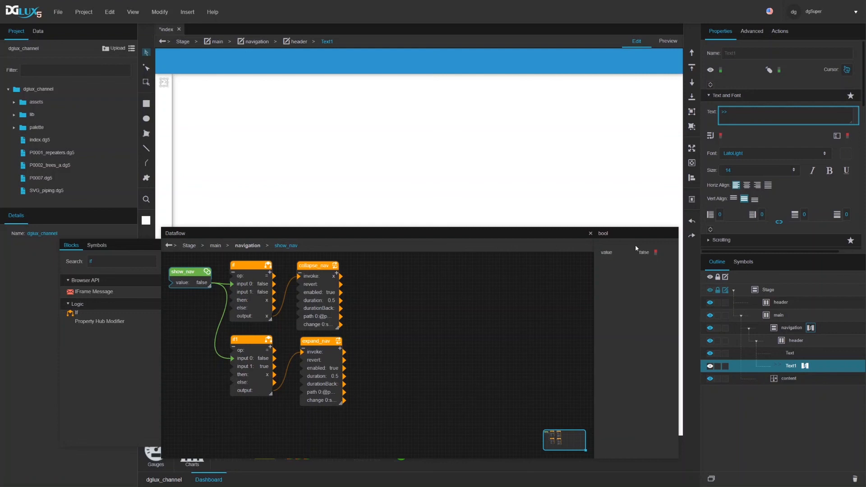
- Pick up show_nav's value for binding, open Text1's dataflow, and bring its text binding block fully into view
click(672, 254)
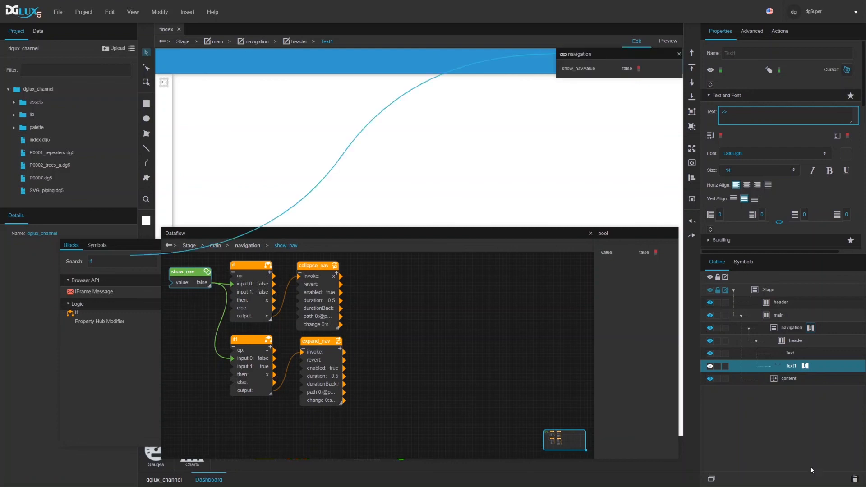
click(804, 366)
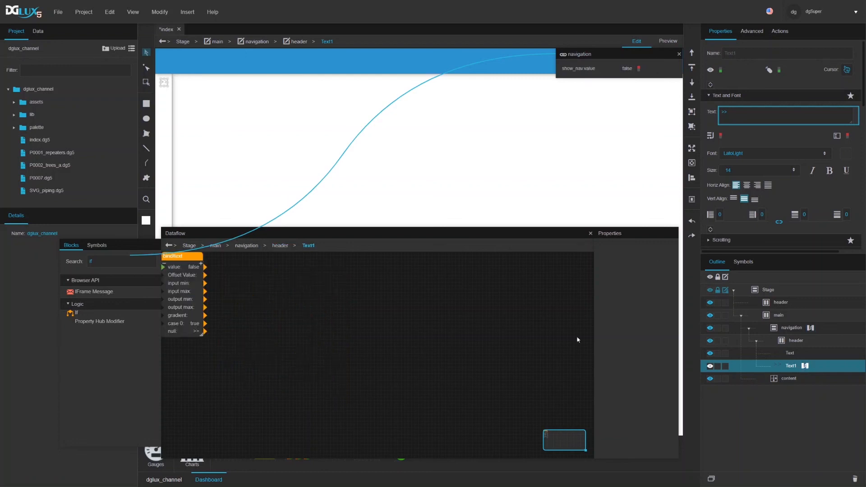
drag(189, 264, 204, 276)
- Add a State block to Text1's dataflow and target its path 0 at show_nav's value
click(144, 261)
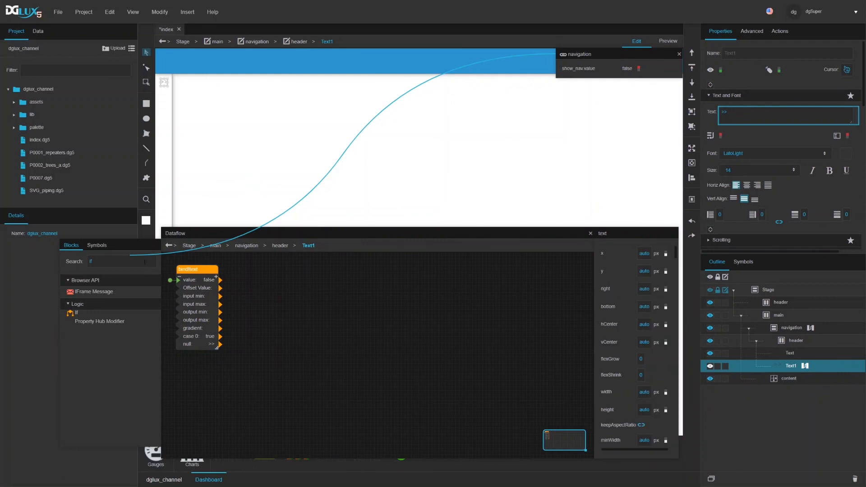
text(state)
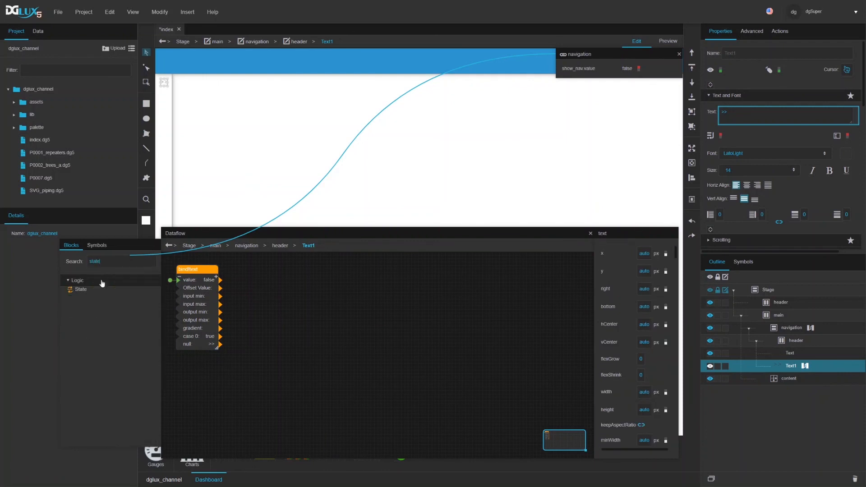
drag(80, 289, 276, 271)
click(315, 281)
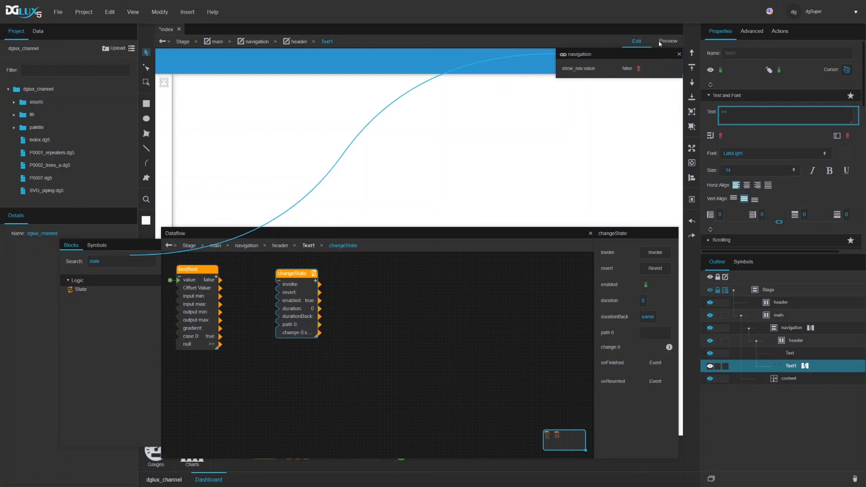
drag(671, 70, 653, 332)
drag(320, 308, 360, 271)
drag(296, 273, 331, 265)
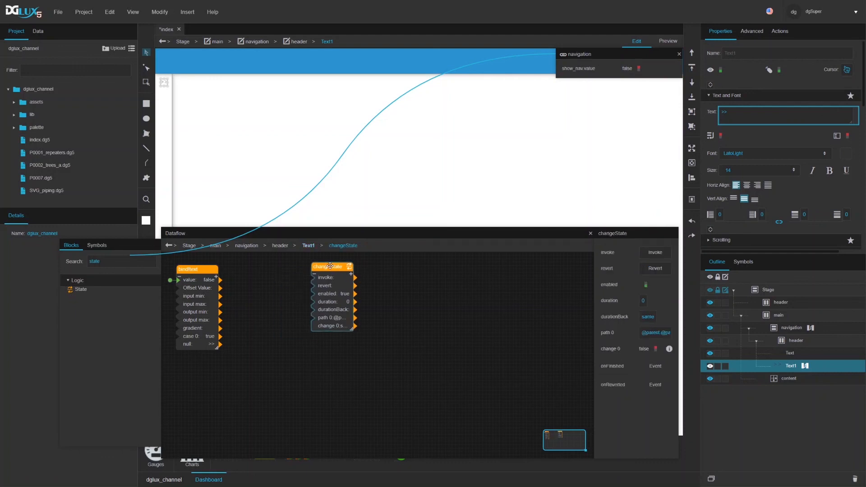
- Set disableSerialization to true in the advanced settings of the state block's change 0
click(669, 350)
click(741, 462)
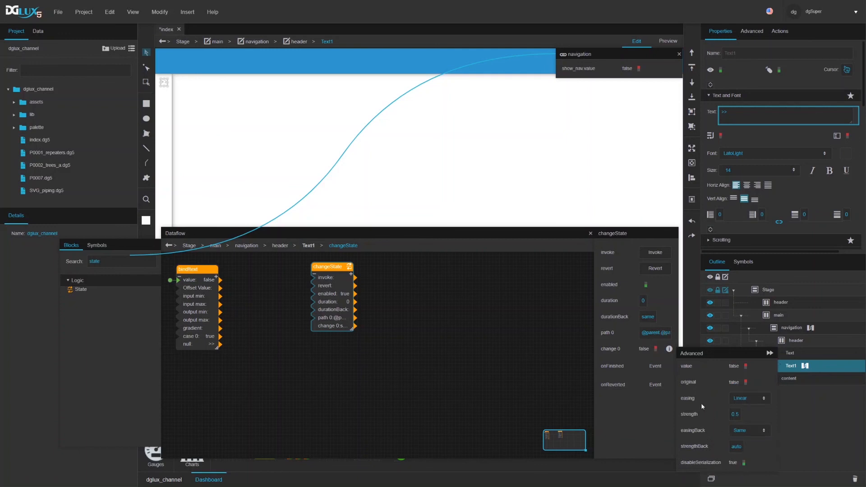
click(669, 349)
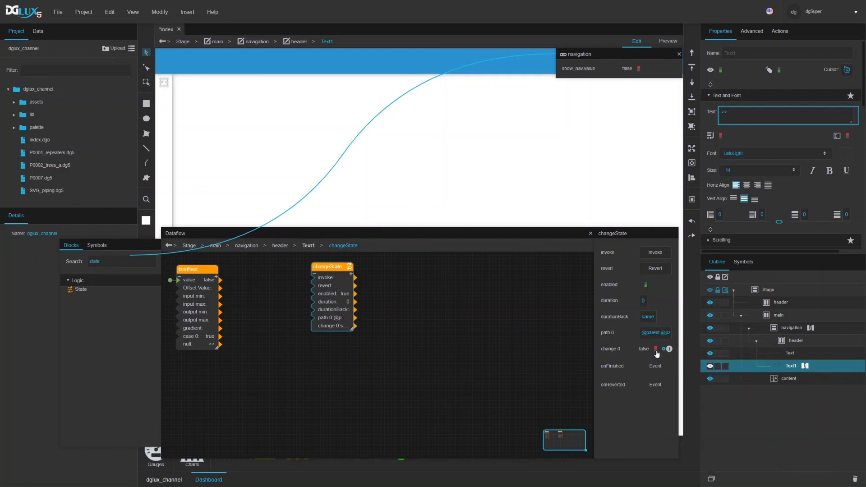
- Add a Not block, bind its input to show_nav's value, and bind its output to the state block's change 0
double_click(107, 262)
text(not)
drag(80, 304, 269, 265)
drag(672, 70, 646, 255)
click(334, 275)
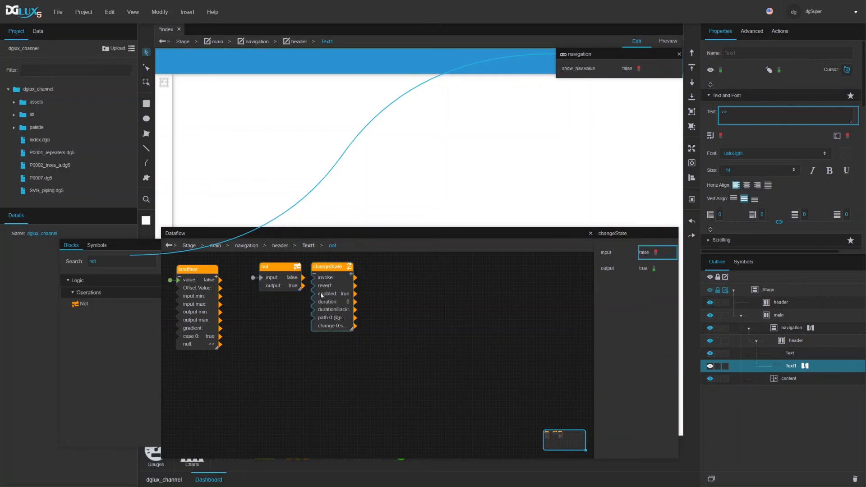
drag(303, 285, 652, 350)
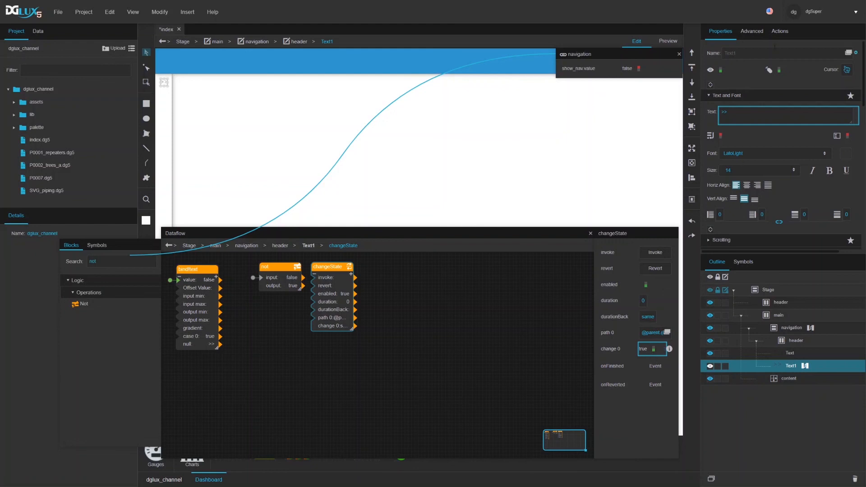
- Bind Text1's onClick event to the changeState block's invoke
click(780, 31)
click(709, 160)
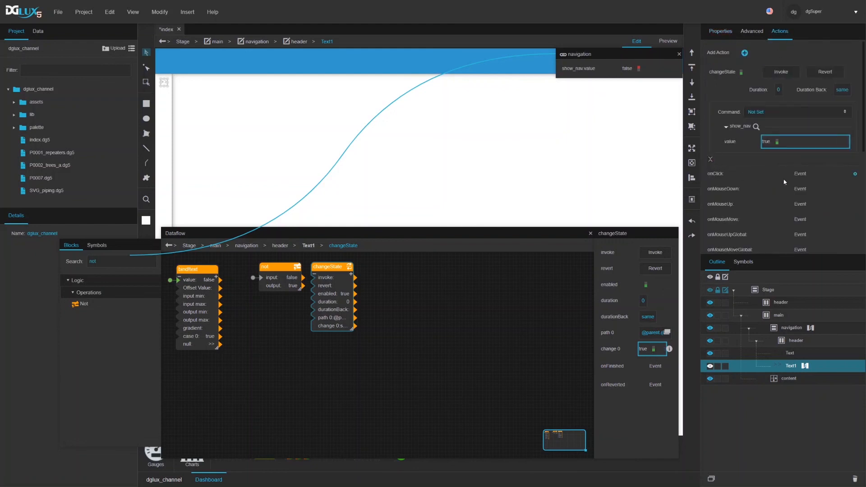
drag(857, 174, 661, 255)
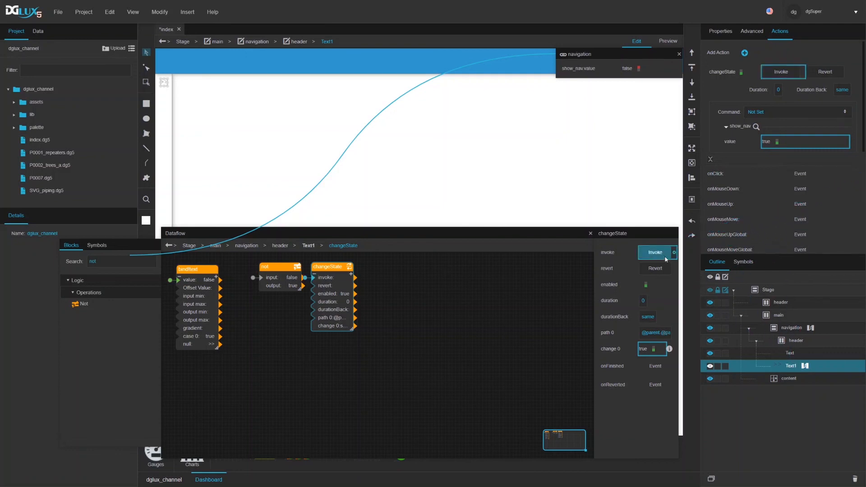
- Rename the Text1 element as toggel_nav
double_click(794, 366)
text(icon)
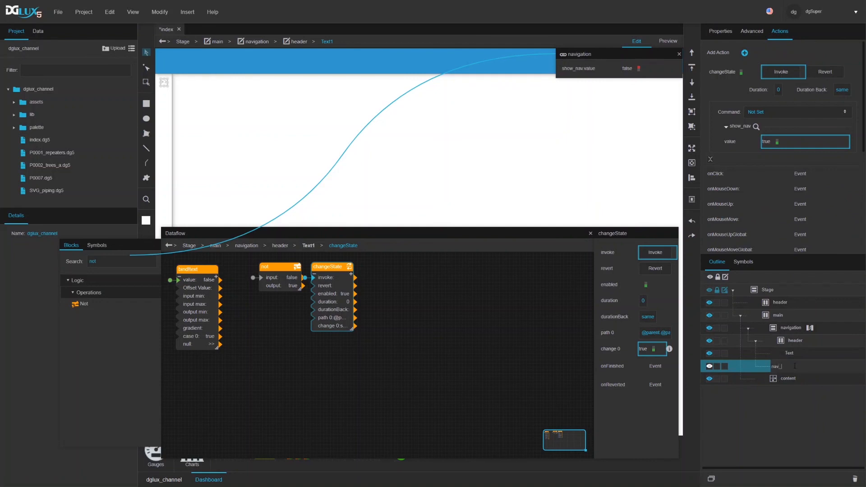
key(BackSpace)
key(BackSpace)
key(BackSpace)
key(BackSpace)
text(toggel_nav)
key(Return)
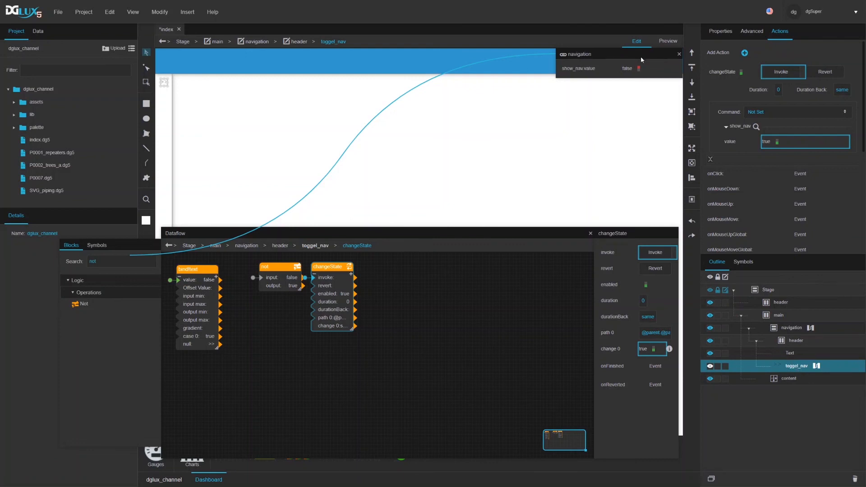
- Widen the block properties area and examine the full path 0 of the changeState block
click(720, 31)
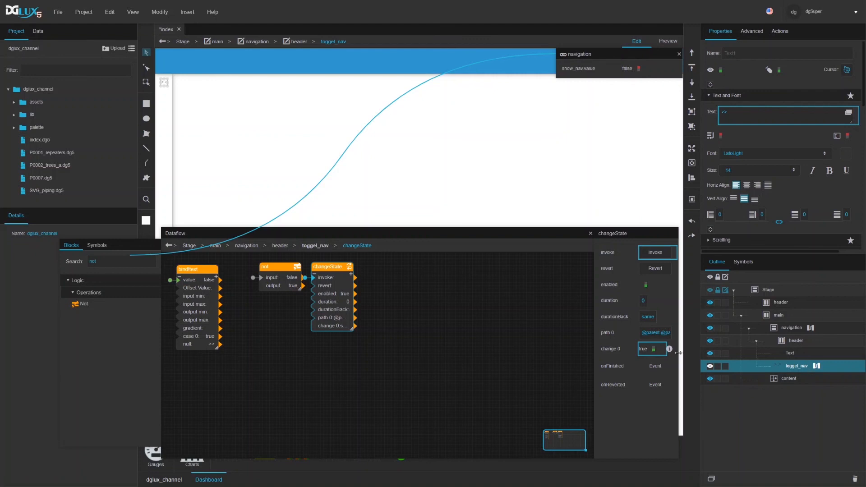
drag(678, 316, 706, 306)
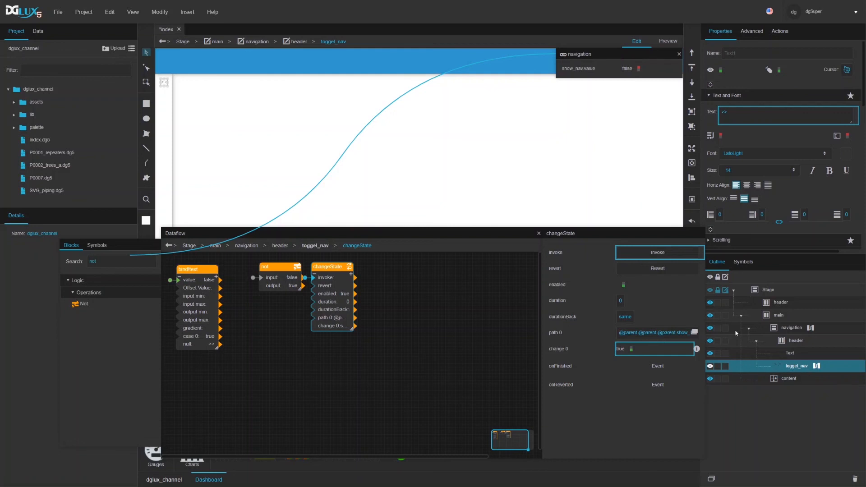
drag(664, 333, 693, 334)
click(682, 333)
drag(647, 334, 605, 332)
click(637, 333)
- Preview the page and test expanding and collapsing the navigation panel with its arrow
click(668, 41)
click(165, 86)
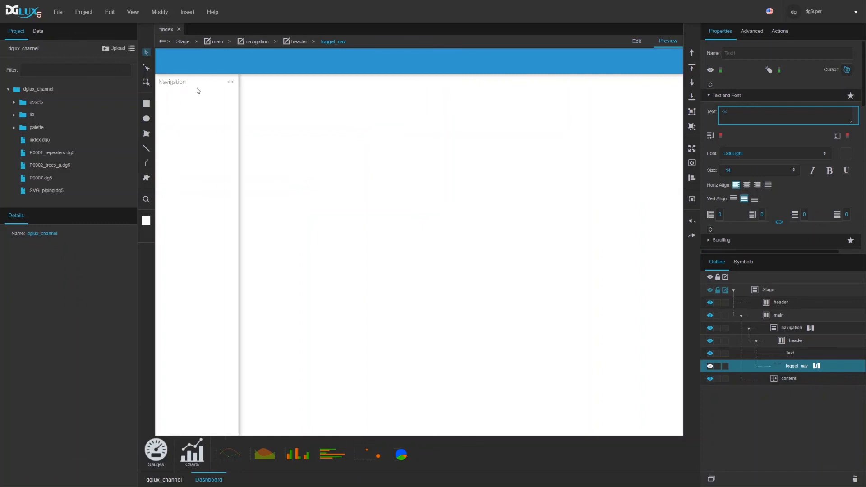
click(232, 83)
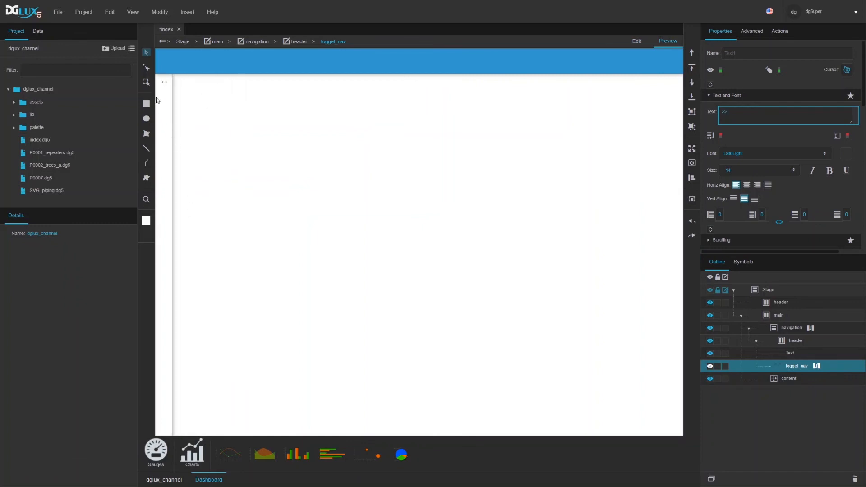
click(166, 84)
click(230, 83)
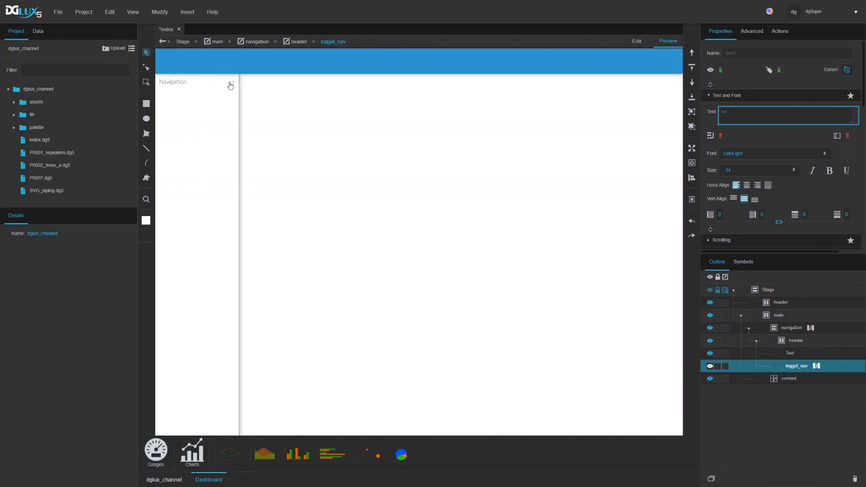
- Return to edit mode and close the navigation binding popup and the dataflow window
click(636, 41)
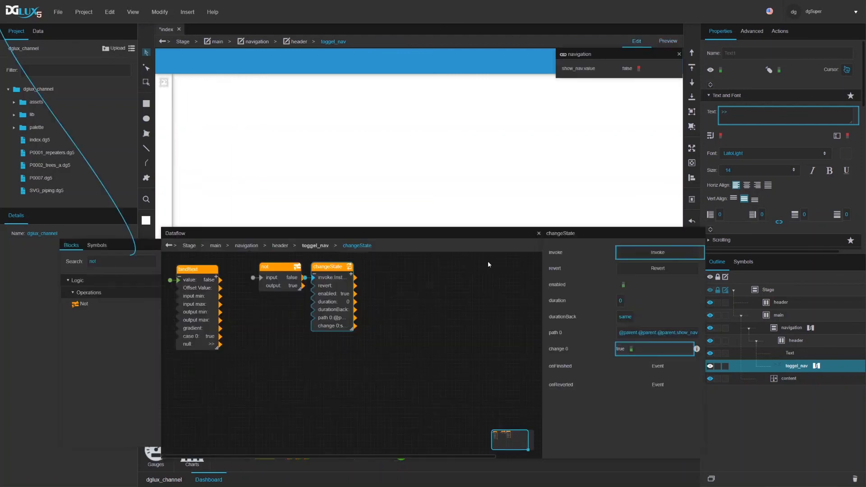
click(679, 54)
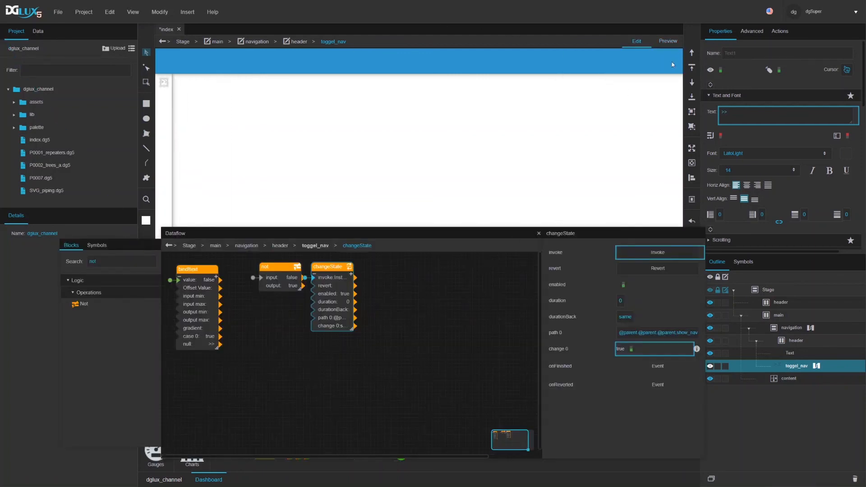
click(538, 233)
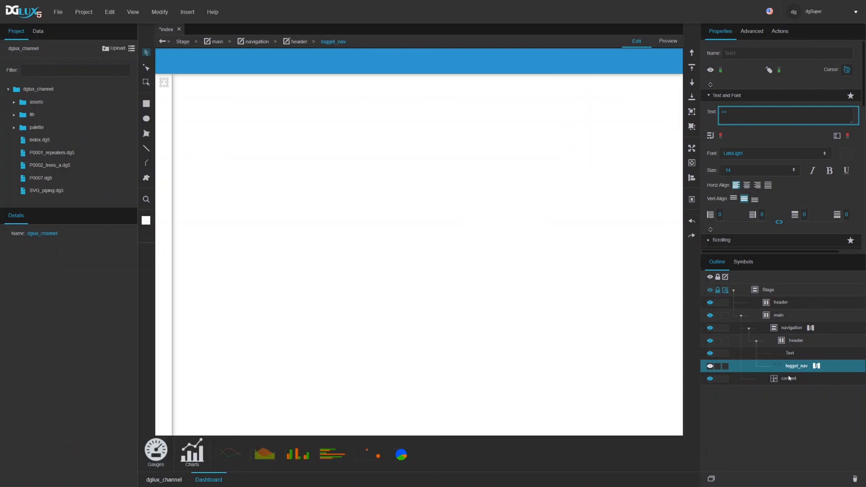
- Collapse the navigation group's branches in the outline and select the content group
click(756, 342)
click(748, 328)
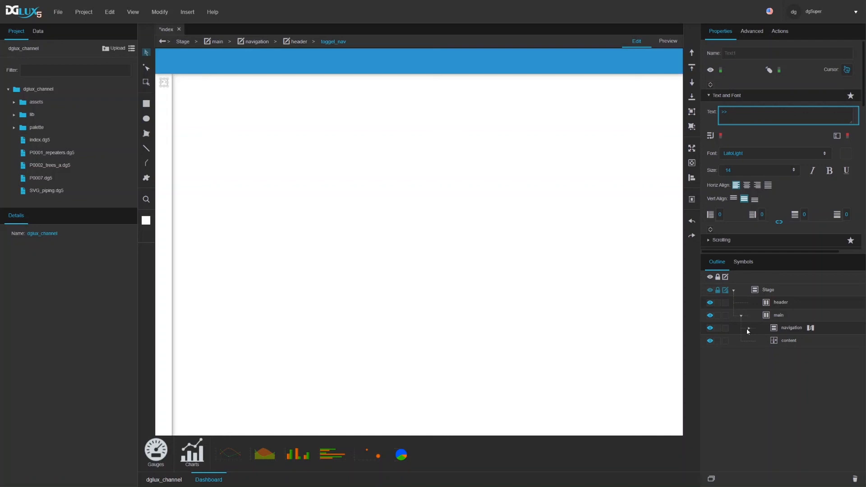
click(785, 340)
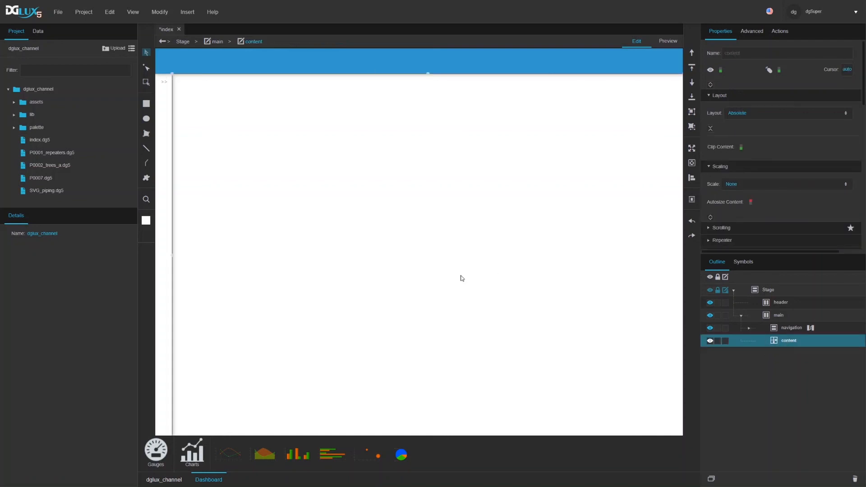